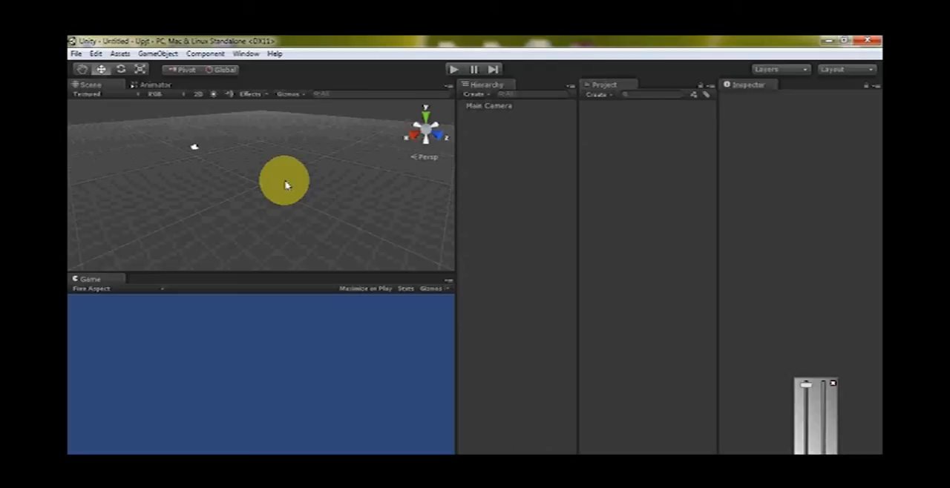
Create a plane at the scene origin as the ground
left_click(152, 54)
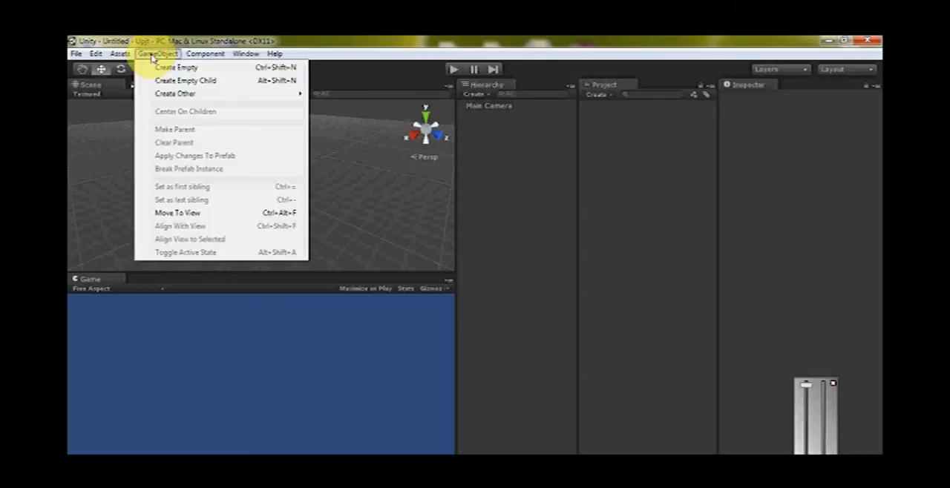
mouse_move(184, 96)
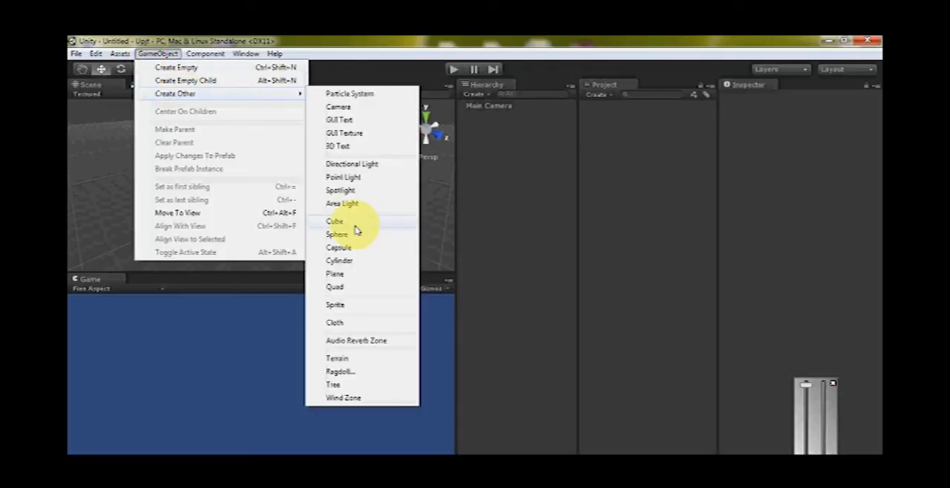
left_click(339, 276)
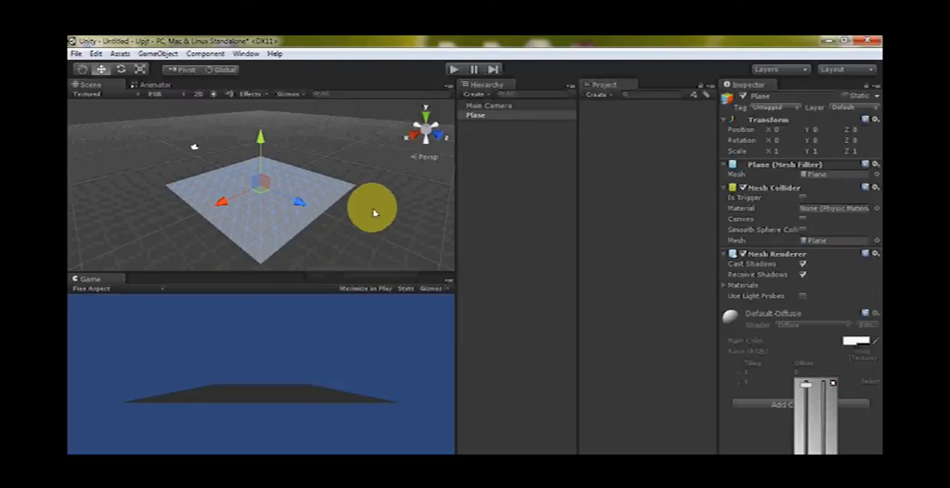
left_click(368, 209)
left_click(301, 202)
left_click_drag(303, 200, 260, 172, "alt")
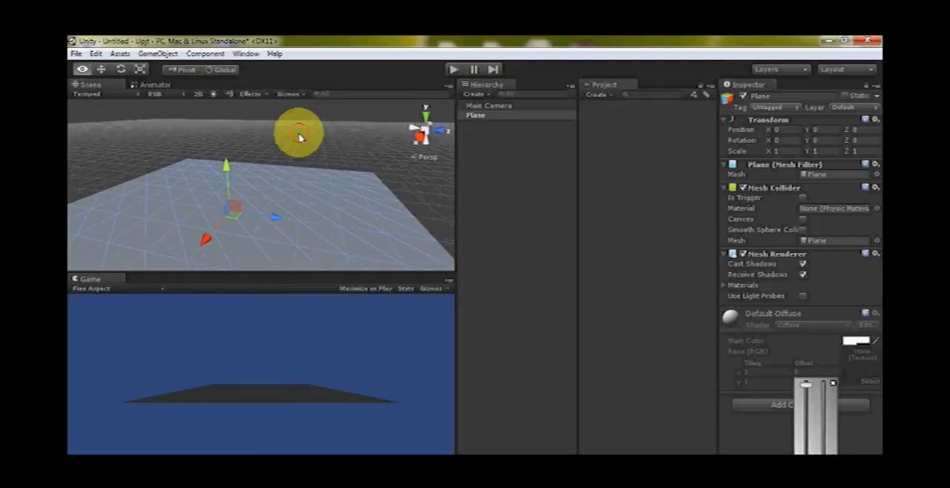
left_click(288, 149)
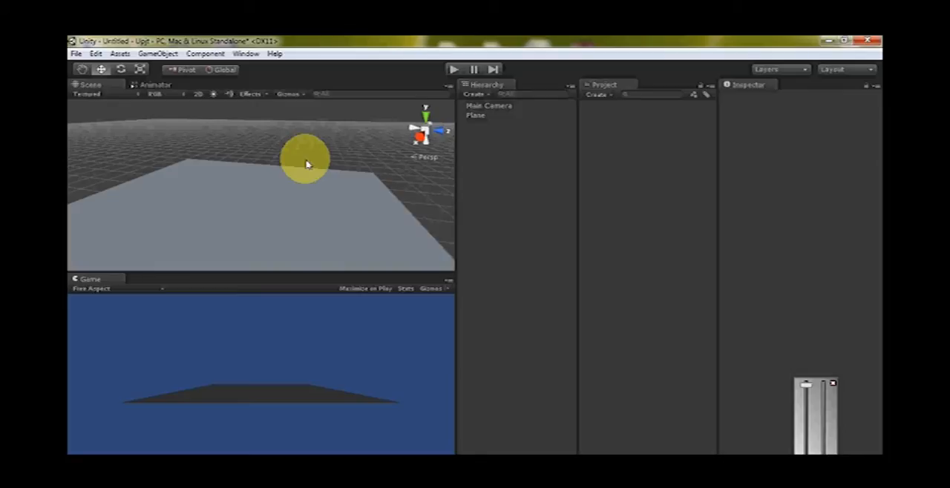
Create a cube and lower it onto the plane, to a Y position of about 0.48
left_click(158, 53)
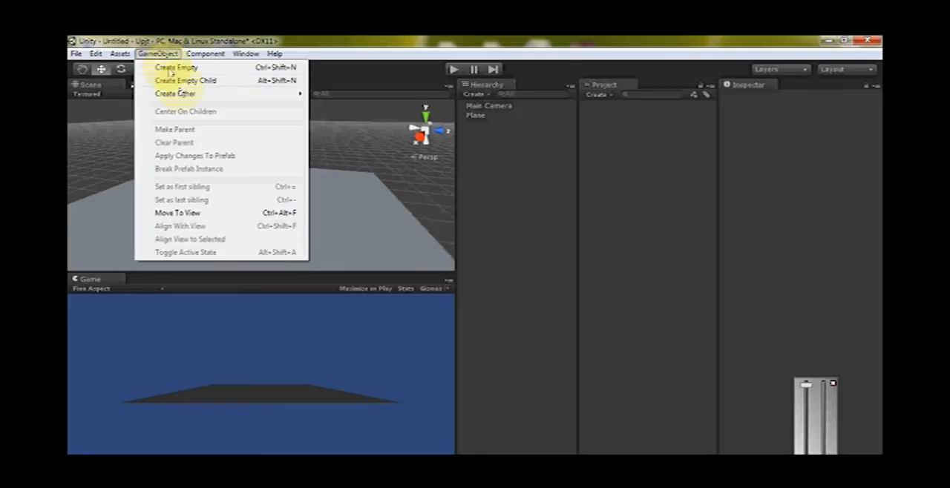
mouse_move(182, 95)
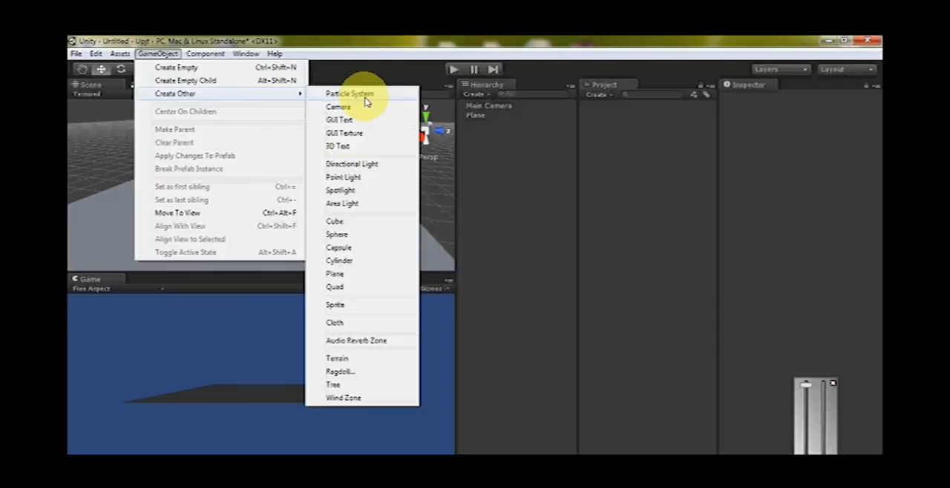
left_click(347, 222)
left_click_drag(387, 169, 211, 156, "alt")
right_click_drag(259, 201, 424, 225, "alt")
left_click_drag(290, 215, 320, 158, "alt")
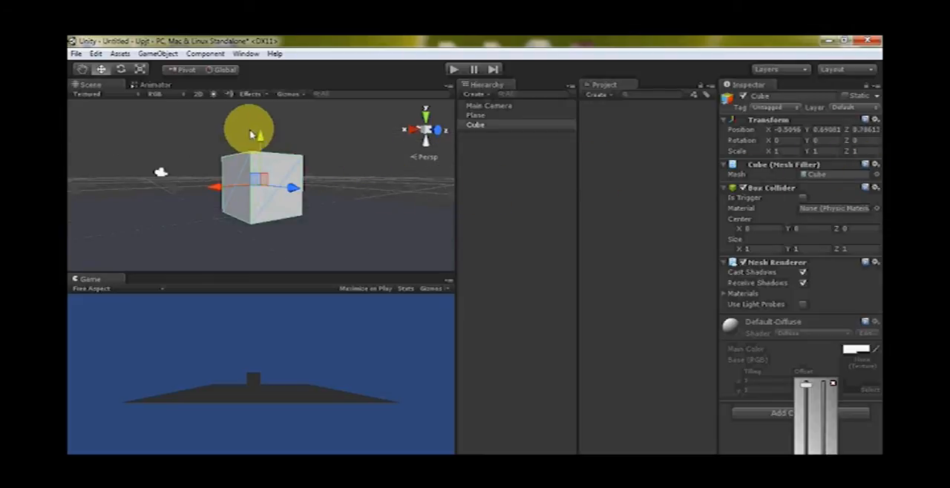
left_click_drag(260, 138, 260, 151)
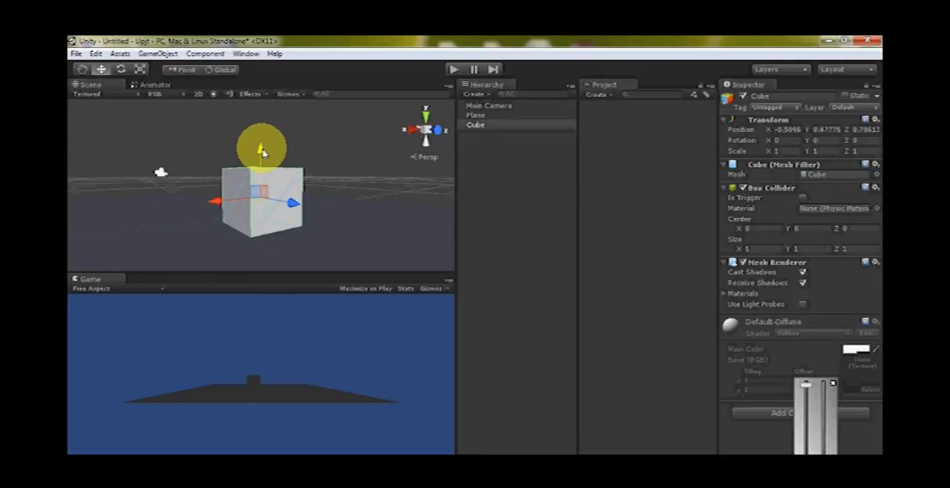
Duplicate the cube and raise the copy so it stacks on the original, at Y about 1.49
left_click_drag(314, 173, 288, 176, "alt")
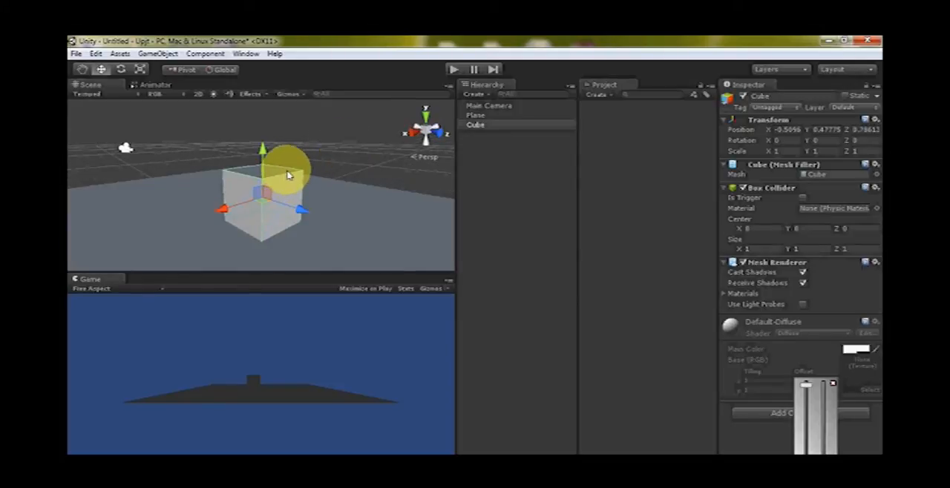
key("ctrl+d")
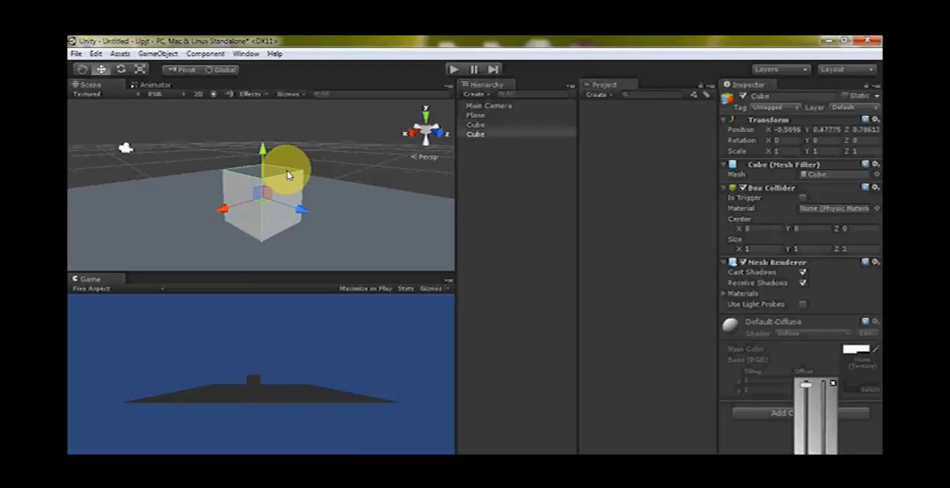
left_click_drag(263, 129, 270, 104)
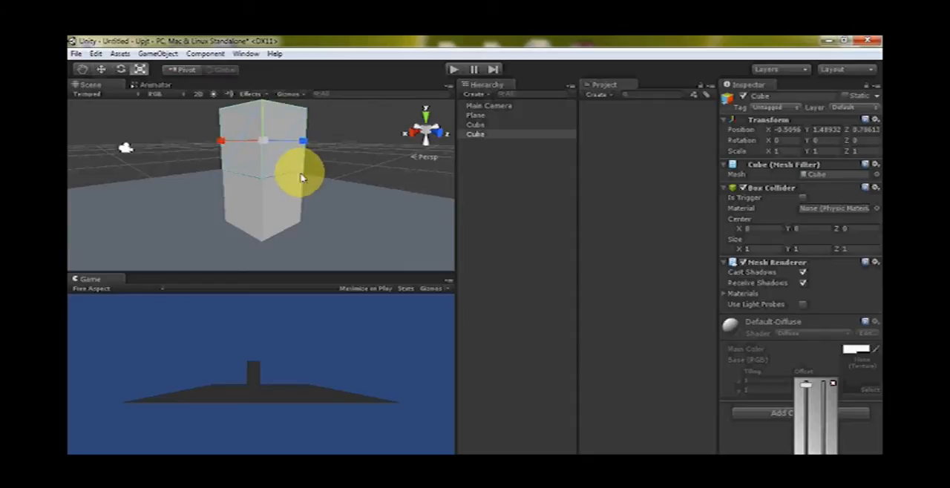
Flatten the upper cube to a Y scale of about 0.12 and lower it onto the box as a lid, at Y about 1.06
left_click_drag(300, 178, 274, 170, "alt")
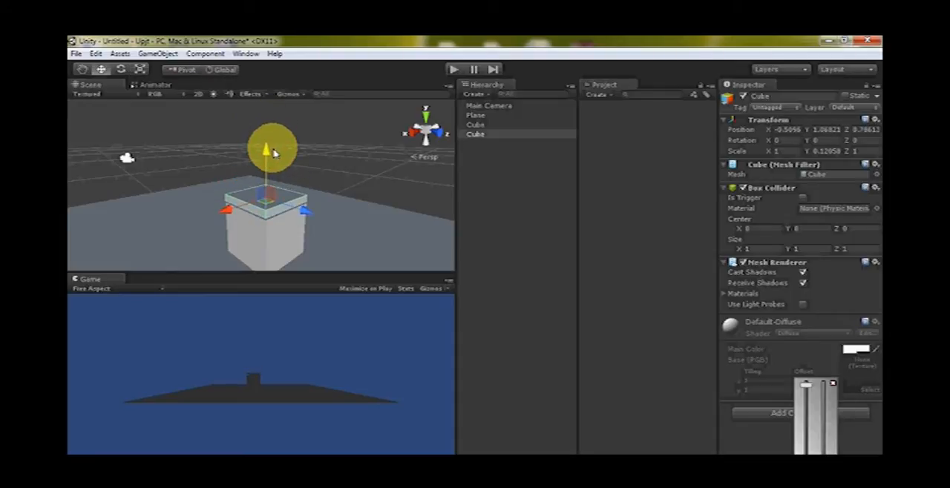
left_click(322, 156)
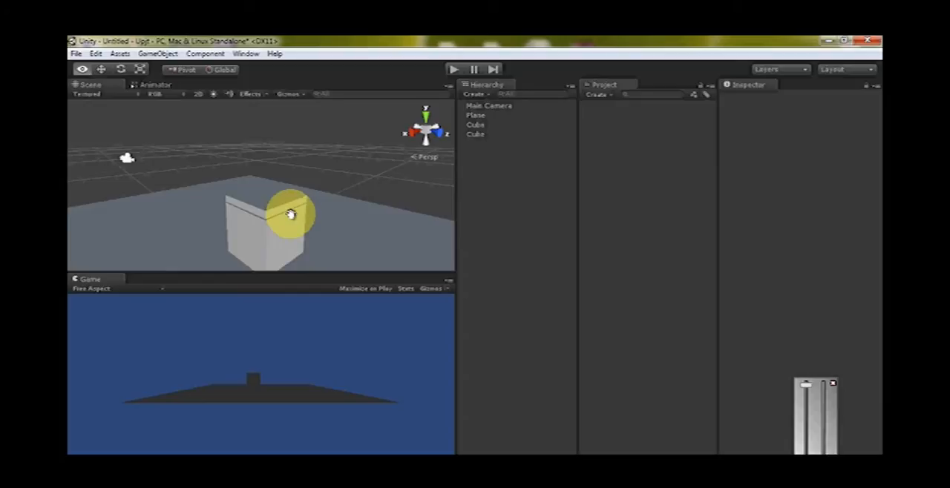
middle_click_drag(290, 214, 284, 181)
left_click_drag(348, 206, 251, 195, "alt")
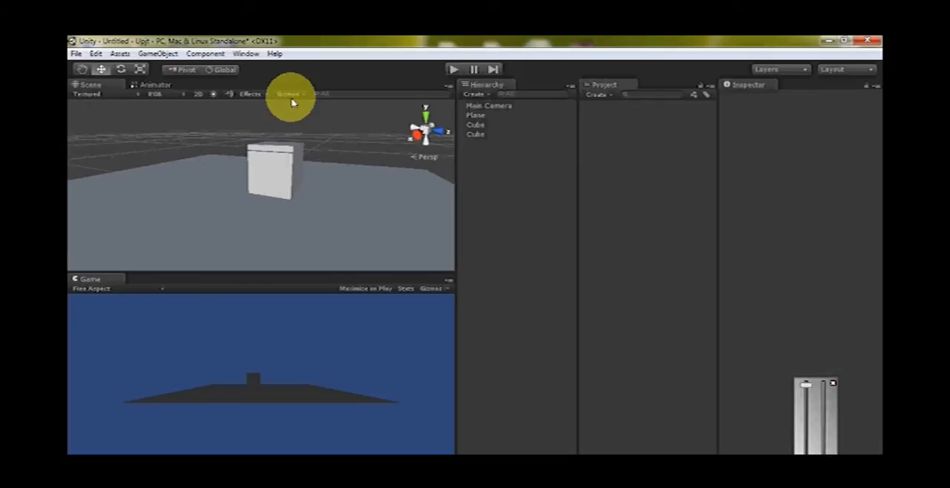
Examine how the flattened lid sits on the box from several angles, checking which cube is the lid and which is the box
left_click(289, 95)
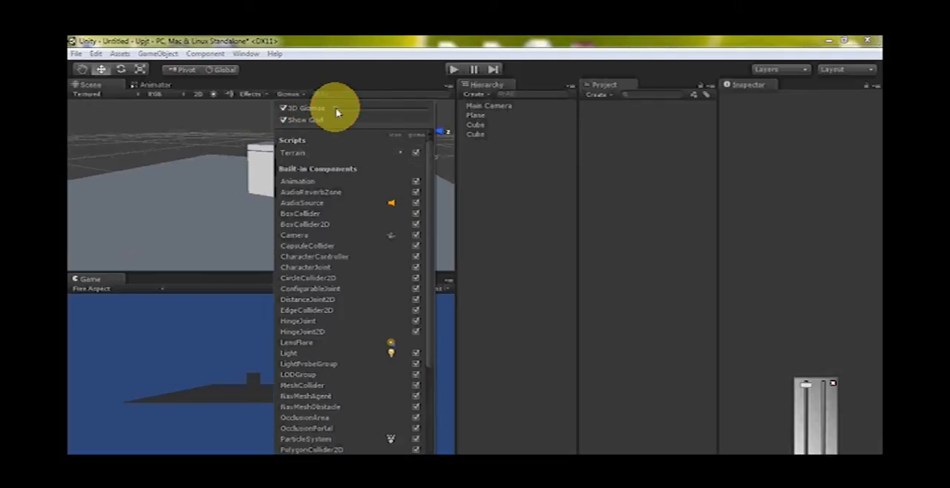
left_click(312, 79)
left_click_drag(329, 194, 344, 234, "alt")
left_click(292, 169)
left_click(300, 170)
left_click(300, 169)
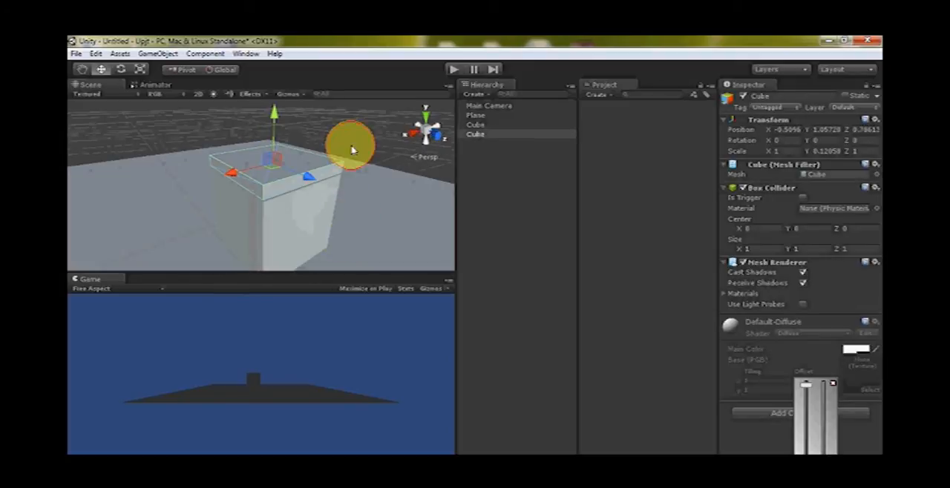
left_click(350, 142)
left_click_drag(268, 195, 305, 165, "alt")
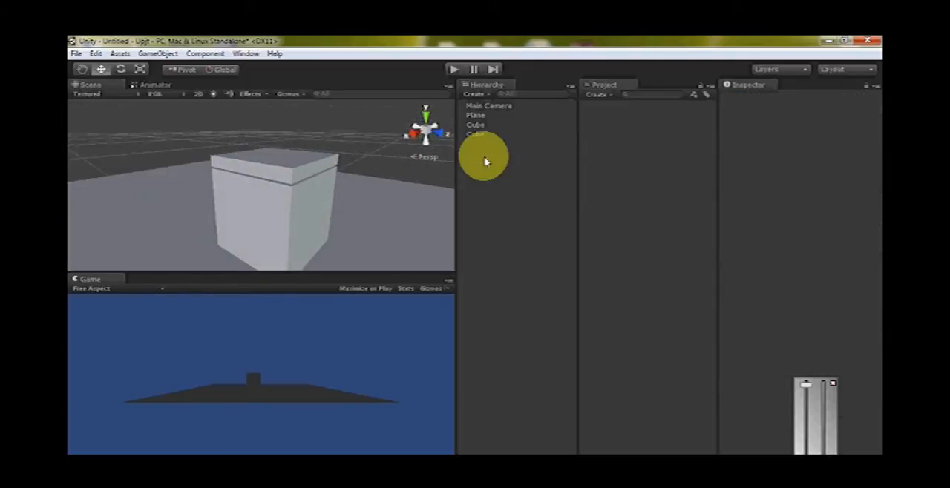
left_click(283, 167)
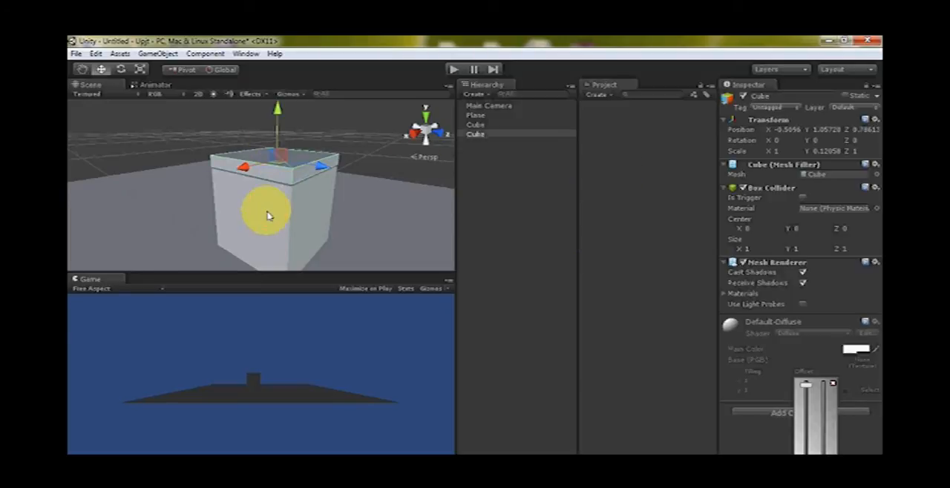
left_click_drag(329, 131, 371, 197, "alt")
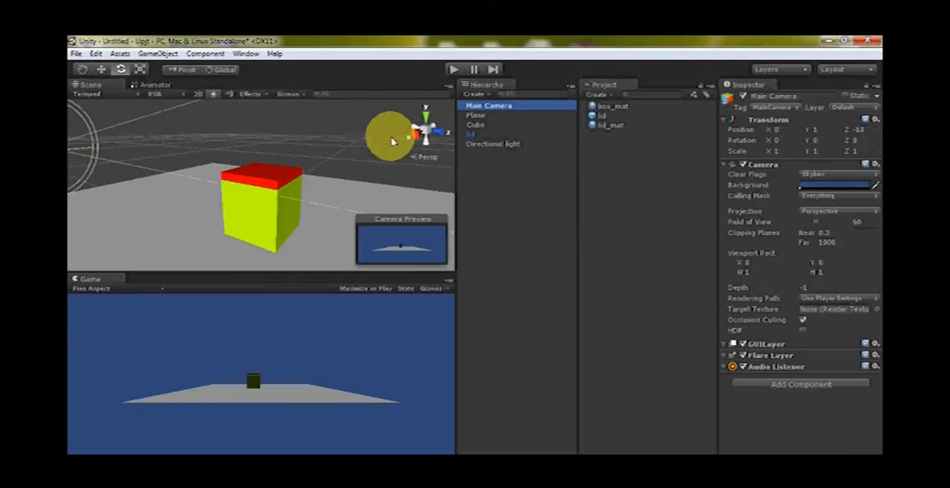
Align the Main Camera with the scene view so it frames the coloured box and lid
key("ctrl+shift+f")
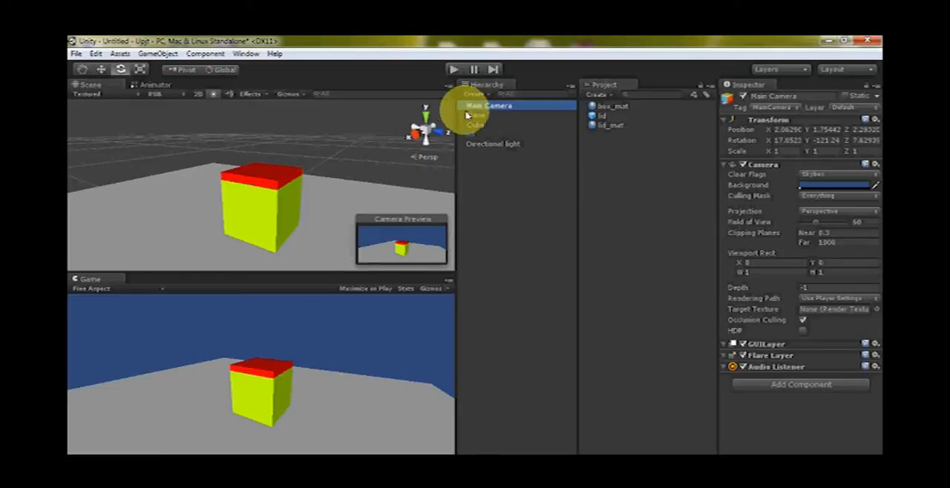
left_click(322, 140)
middle_click_drag(318, 148, 318, 136)
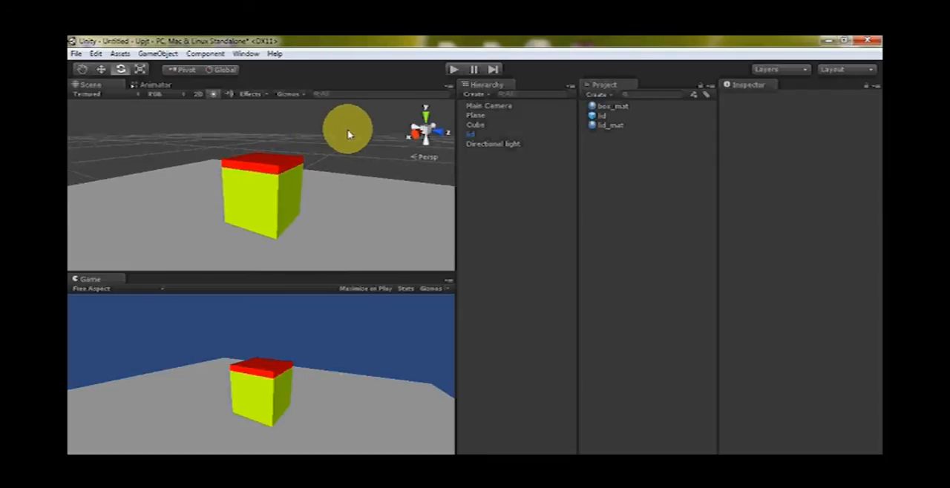
left_click_drag(356, 152, 304, 178, "alt")
right_click_drag(303, 178, 405, 179, "alt")
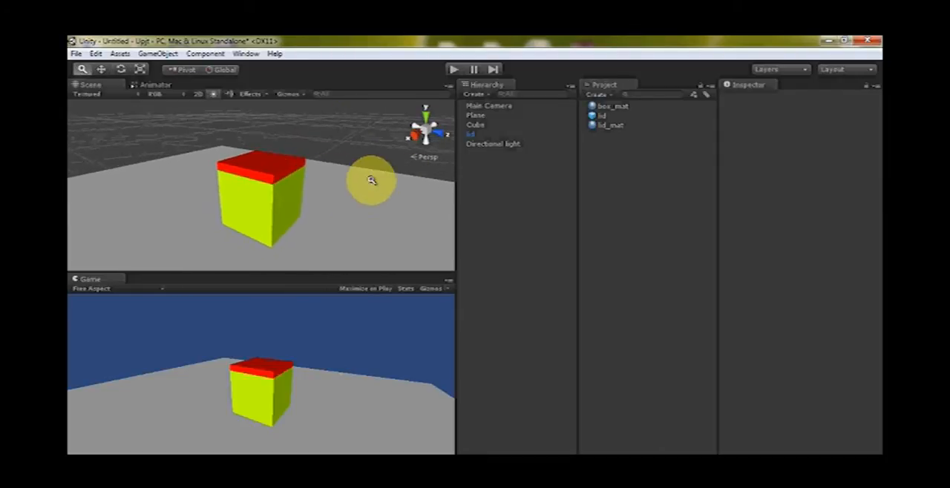
Save the scene as statemachine_part1 in the project's Assets folder
left_click(75, 54)
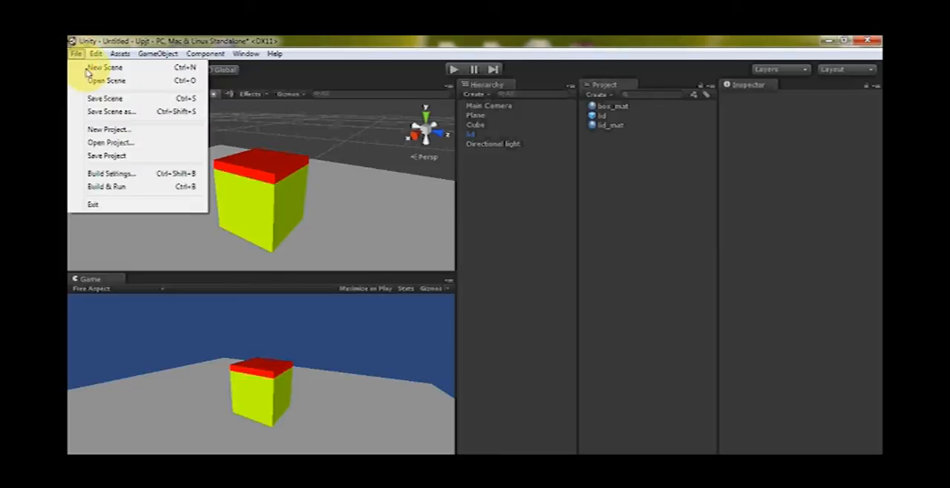
left_click(110, 112)
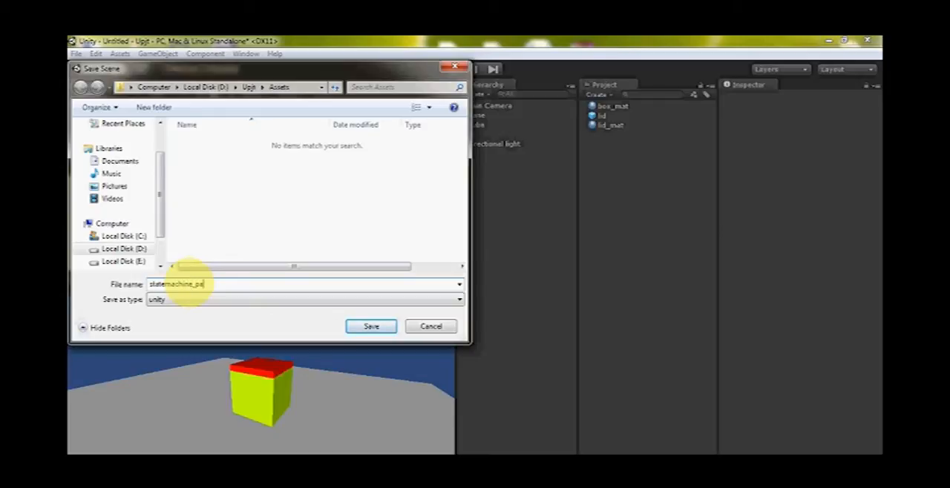
left_click(378, 327)
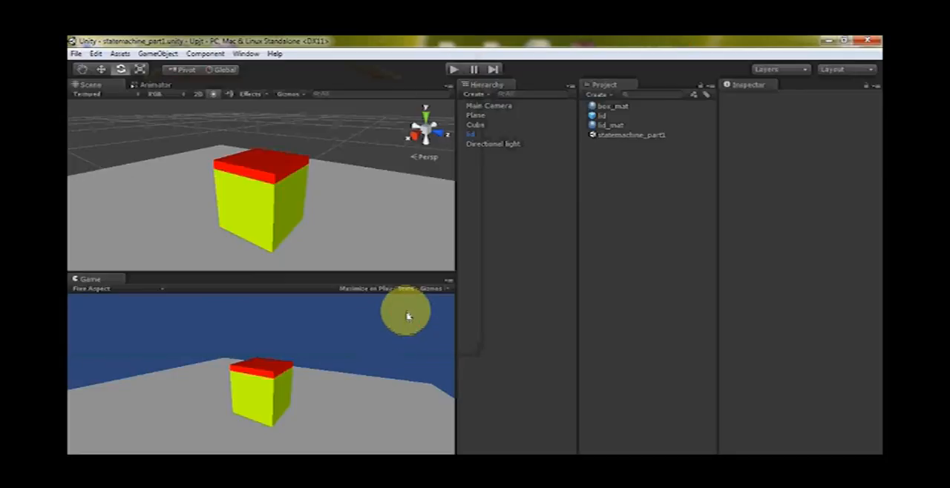
Try tilting the lid open about its own centre by about 35° around Z, and undo the rotation
left_click_drag(312, 127, 329, 170, "alt")
left_click(288, 166)
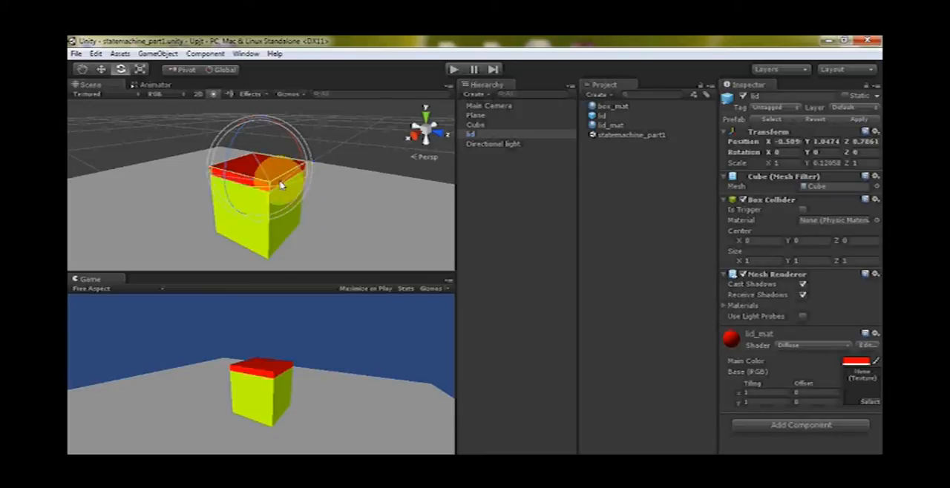
left_click_drag(362, 162, 279, 206, "alt")
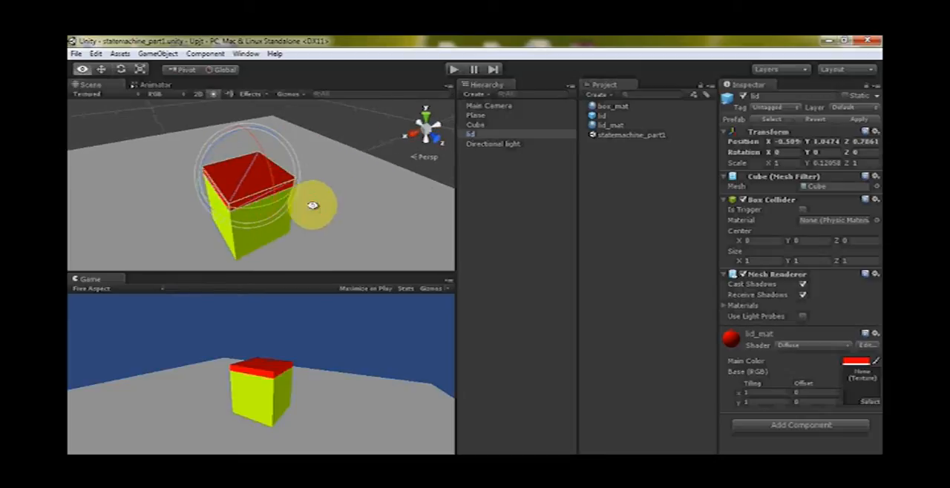
key("w")
left_click_drag(311, 237, 306, 173, "alt")
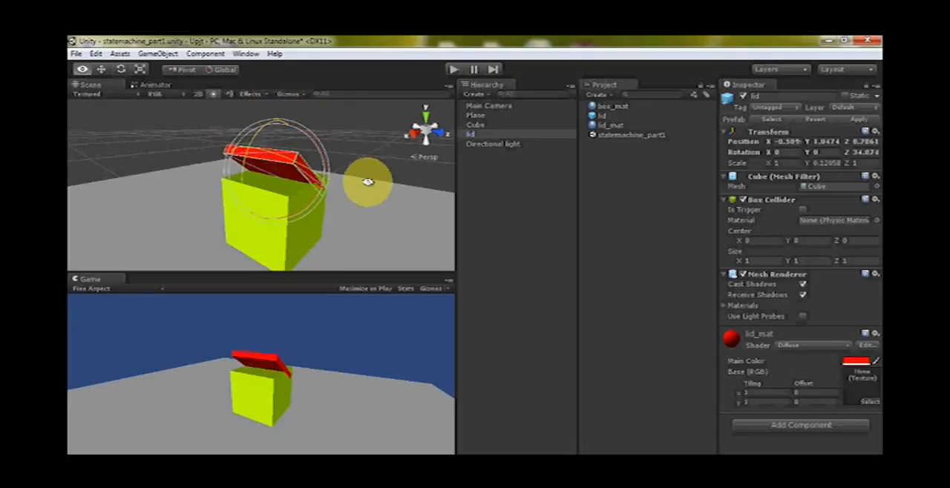
left_click_drag(373, 179, 233, 167, "alt")
key("ctrl+z")
Create an empty game object and rename it lid_pivot
left_click_drag(319, 170, 262, 231, "alt")
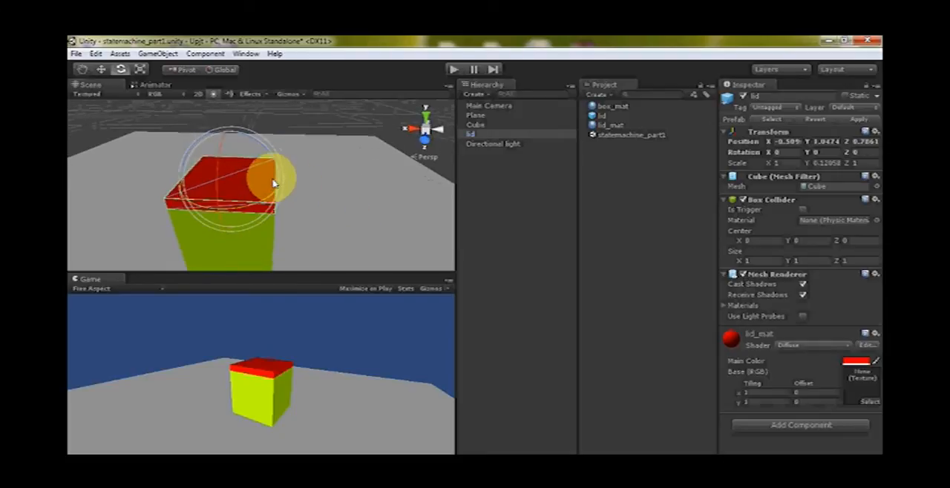
left_click_drag(320, 195, 275, 172, "alt")
left_click(275, 172)
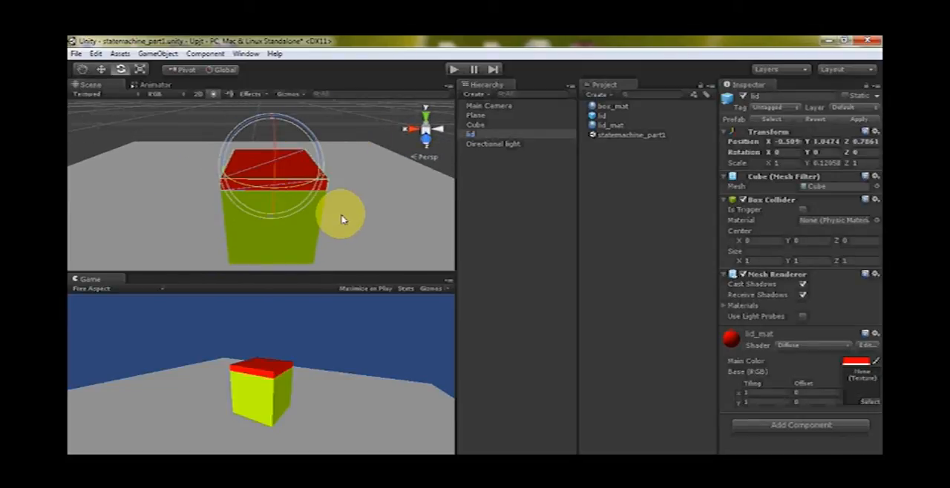
left_click_drag(321, 208, 295, 197, "alt")
left_click(344, 147)
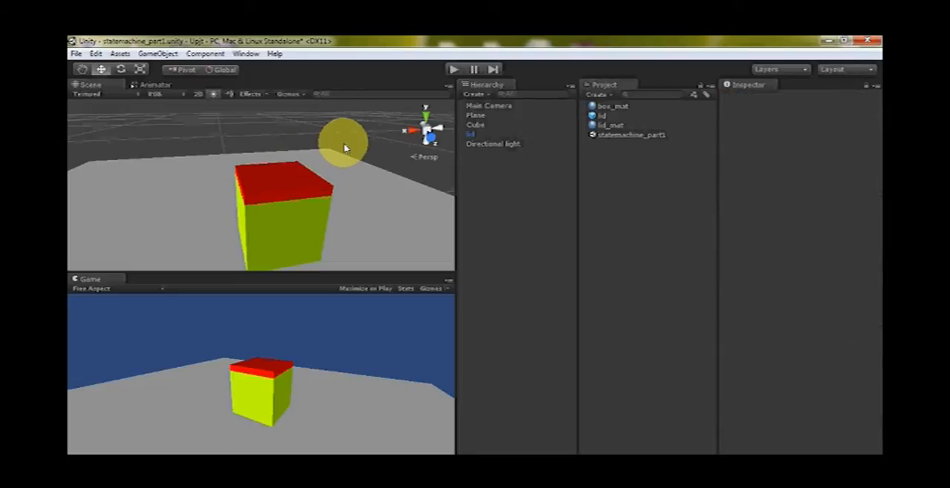
key("ctrl+shift+n")
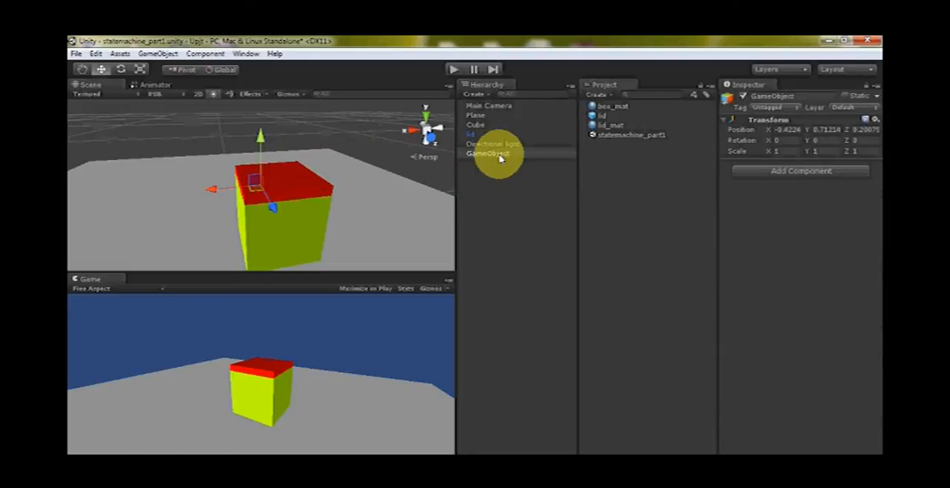
left_click(775, 96)
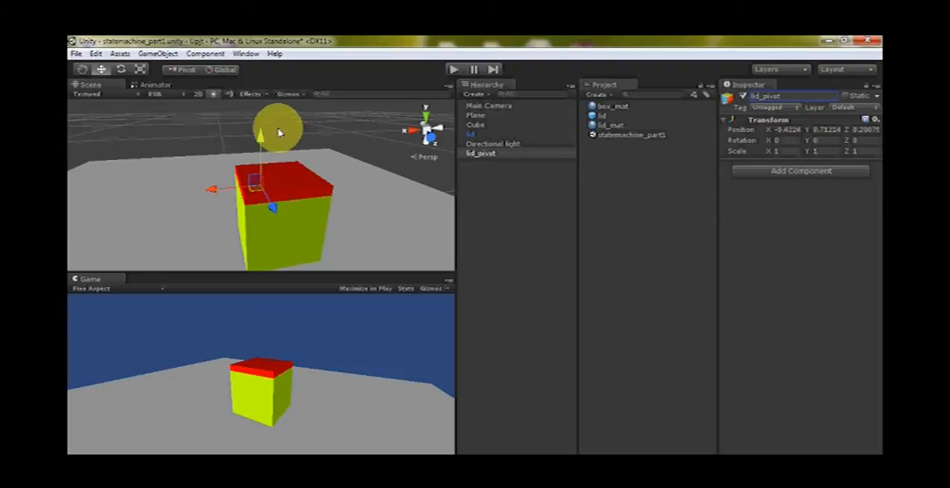
Move lid_pivot to the middle of the lid's hinge edge, at about X -0.494, Y 1.035, Z 0.299
mouse_move(339, 216)
left_mouse_down("alt")
mouse_move(271, 251)
mouse_move(319, 267)
mouse_move(296, 227)
mouse_move(339, 181)
mouse_move(308, 159)
mouse_move(334, 140)
mouse_move(165, 178)
mouse_move(261, 140)
mouse_move(258, 121)
left_mouse_up("alt")
right_click_drag(282, 144, 411, 236, "alt")
right_click_drag(281, 167, 389, 226, "alt")
left_click_drag(280, 148, 345, 242, "alt")
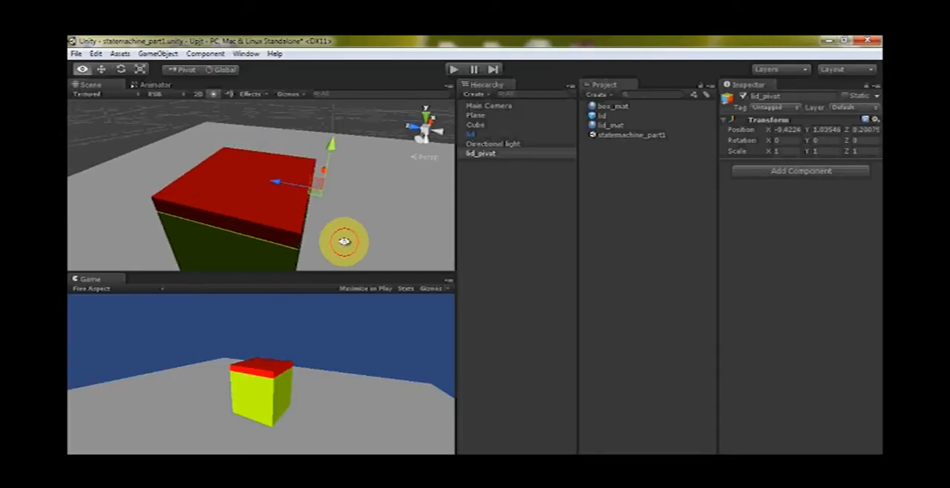
left_click_drag(262, 184, 282, 196, "alt")
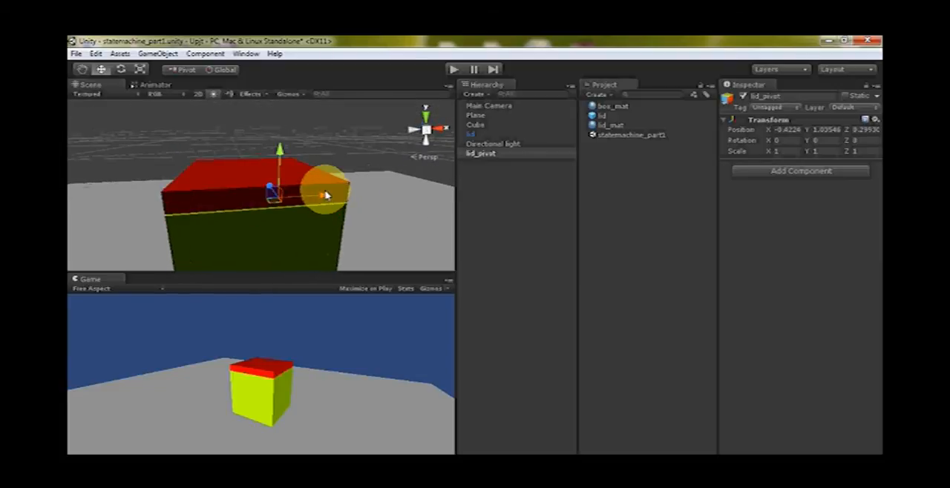
left_click_drag(378, 199, 320, 185, "alt")
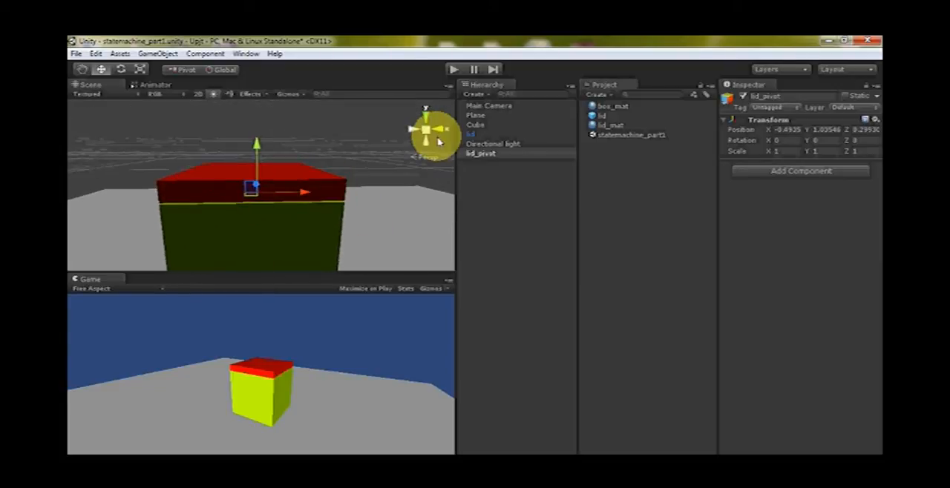
Fine-tune lid_pivot's height against the lid in an orthographic back view, to about Y 1.044
left_click(425, 131)
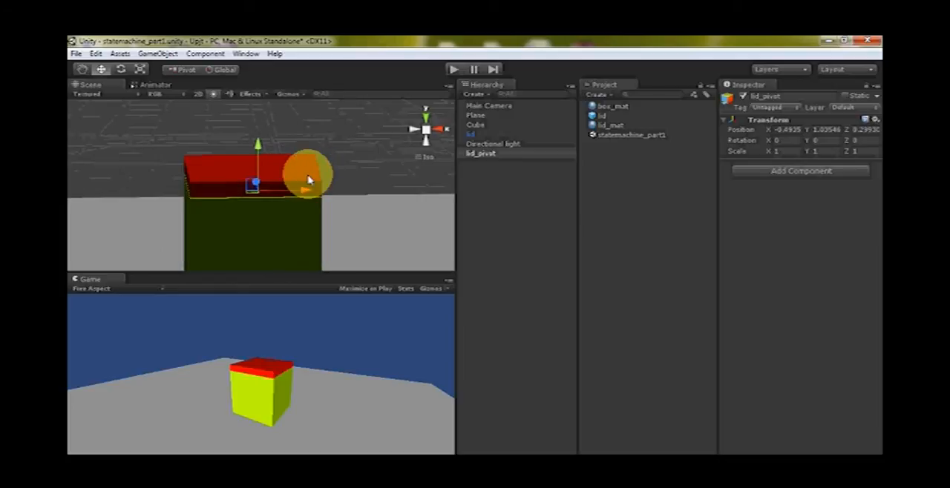
left_click(425, 115)
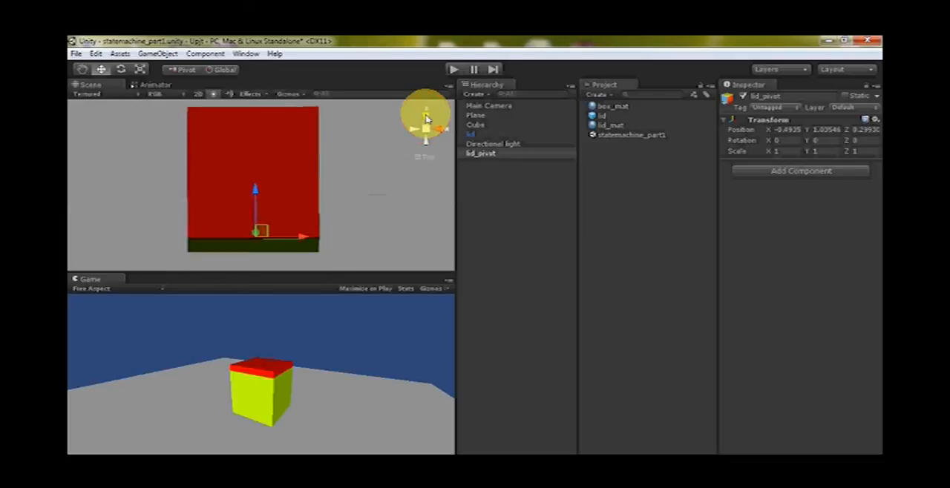
left_click(426, 142)
middle_click_drag(280, 209, 298, 196)
scroll(301, 195, "up", 7)
scroll(284, 166, "up", 1)
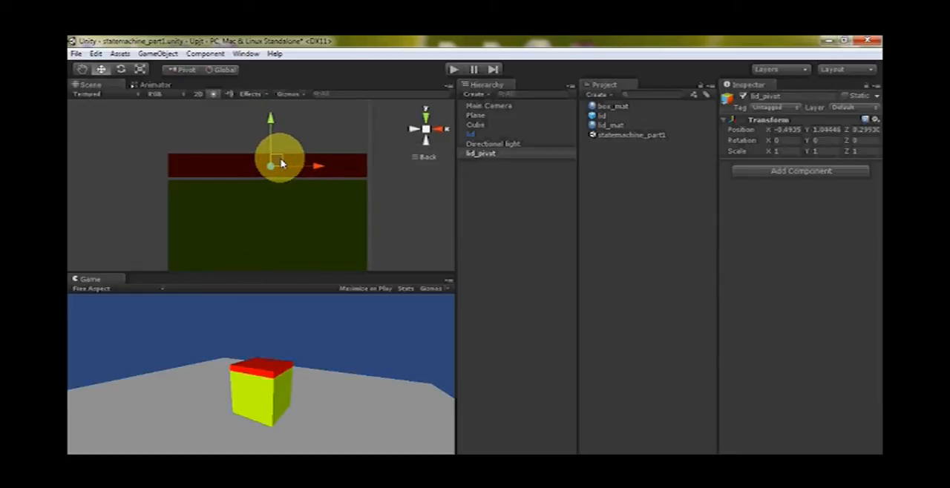
scroll(429, 214, "up", 4)
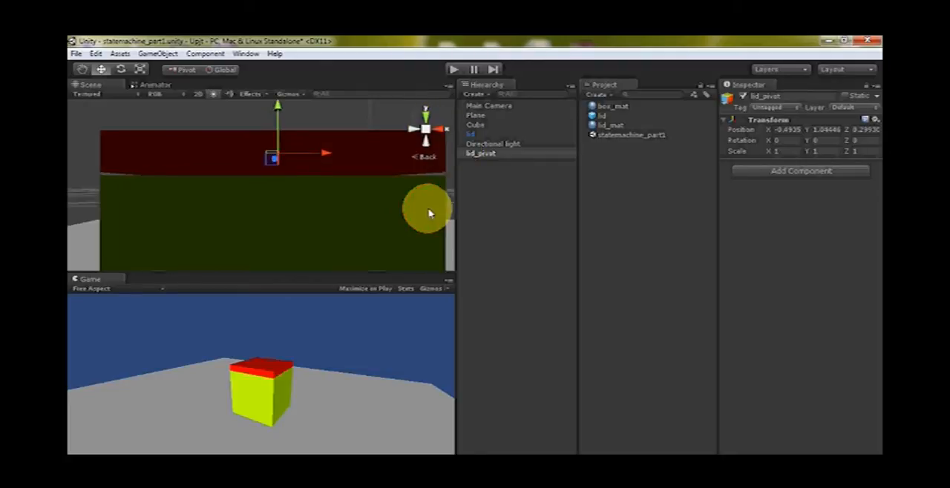
Make the lid a child of lid_pivot in the scene hierarchy
left_click_drag(325, 125, 414, 194, "alt")
scroll(401, 208, "down", 8)
scroll(240, 210, "up", 9)
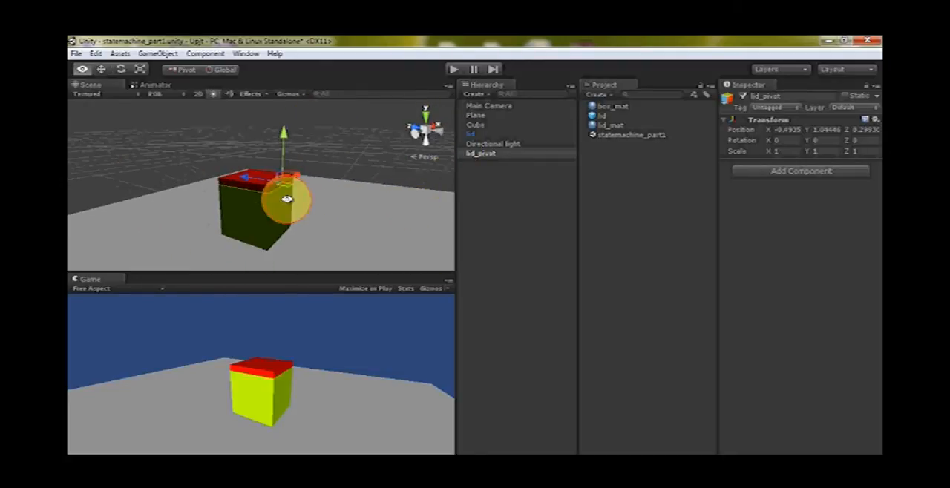
left_click_drag(293, 193, 357, 215, "alt")
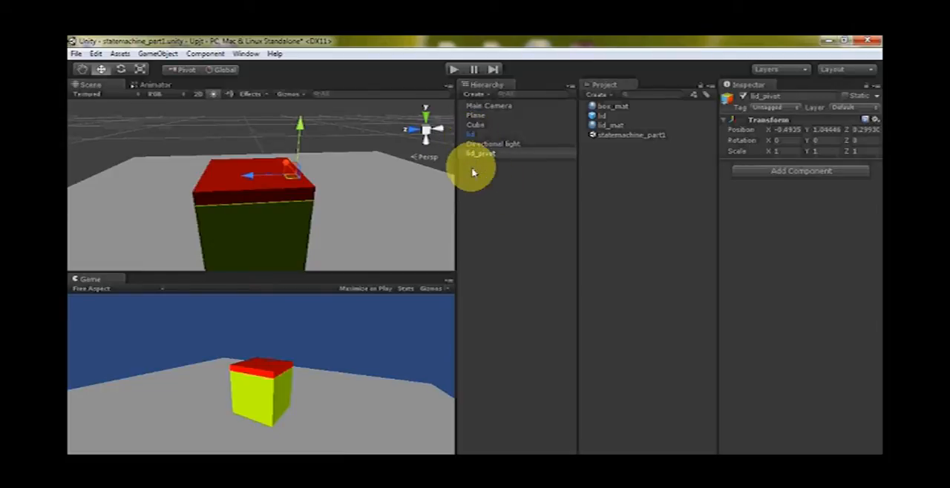
left_click(474, 137)
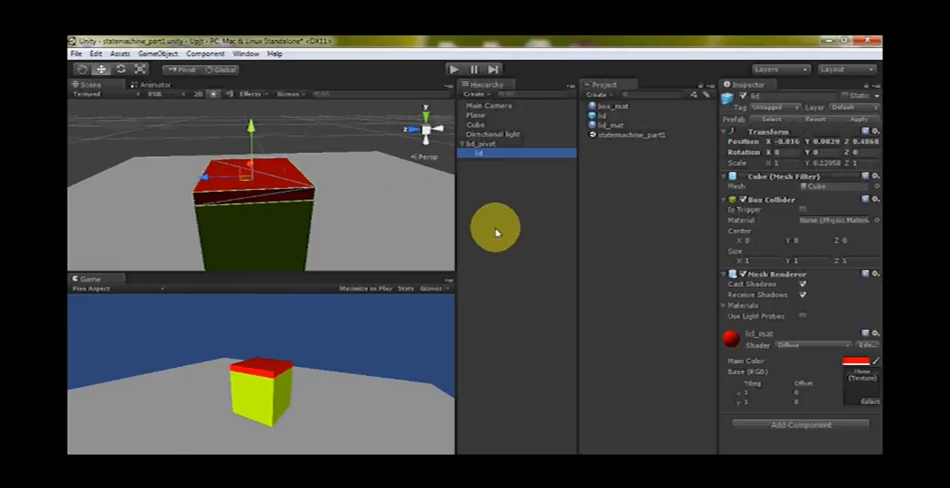
Try opening the lid by rotating lid_pivot around X to about -35°, and undo the rotation
left_click(479, 144)
left_click_drag(296, 199, 380, 179, "alt")
left_click(479, 146)
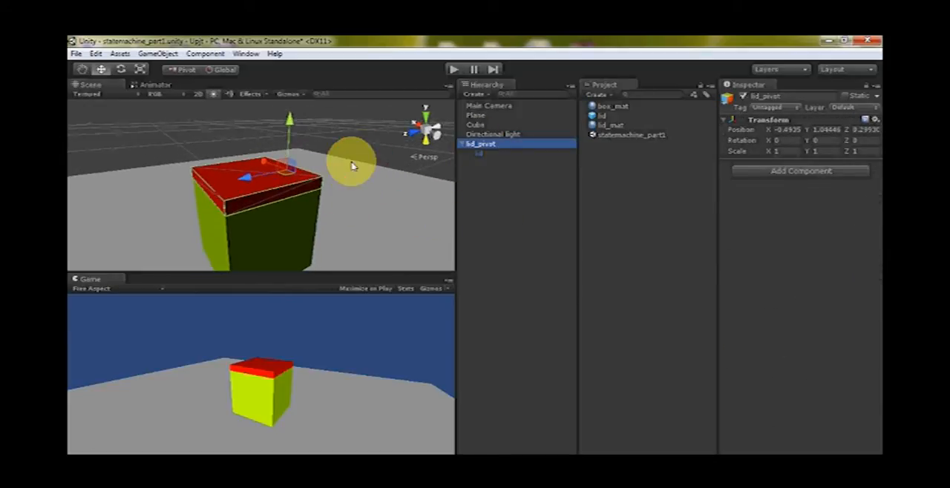
left_click_drag(254, 150, 317, 105)
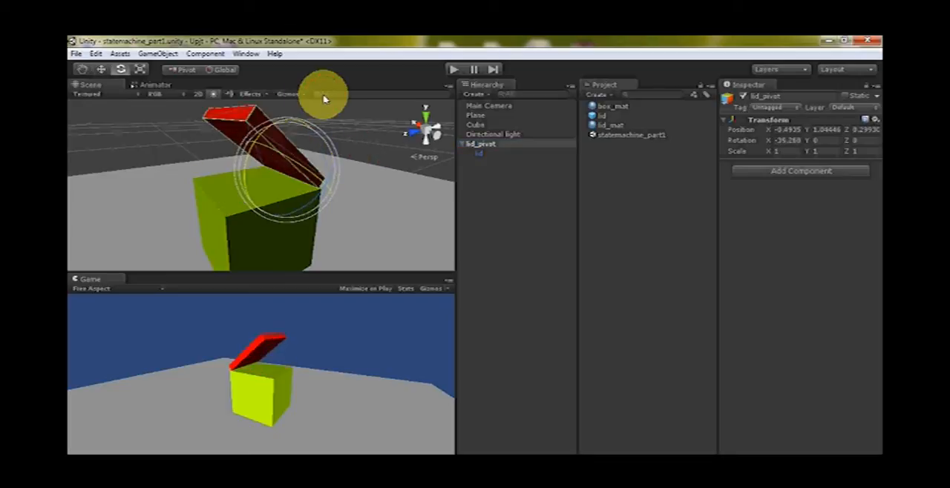
left_click_drag(258, 150, 315, 96)
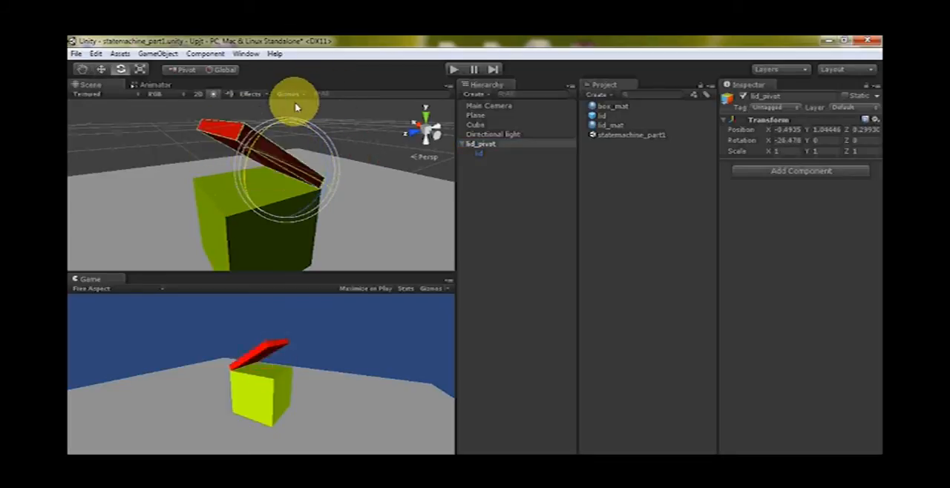
left_click_drag(281, 141, 305, 84)
key("ctrl+z")
left_click_drag(382, 207, 357, 224, "alt")
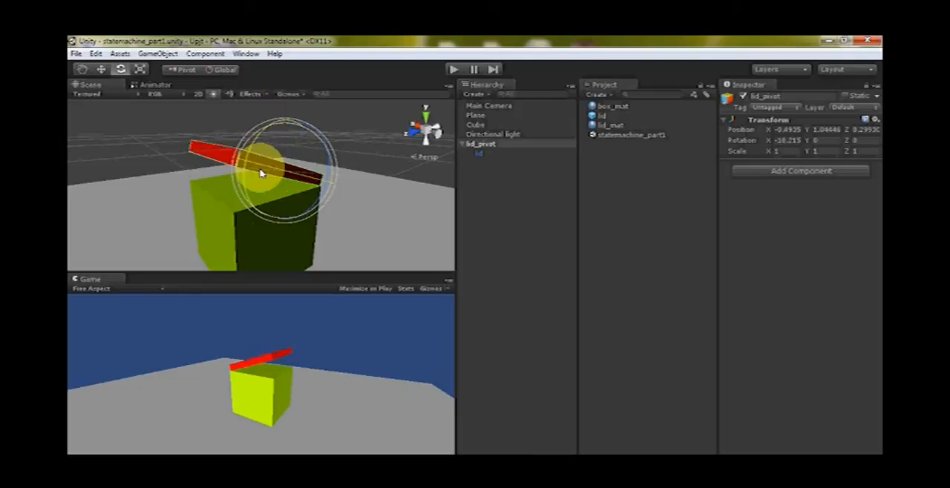
Align the Main Camera with the current scene view of the closed box
left_click(489, 105)
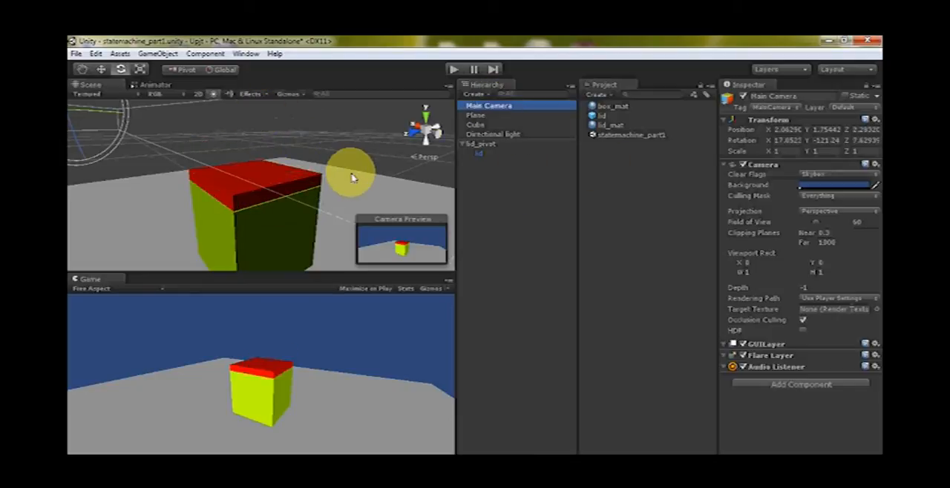
key("ctrl+shift+f")
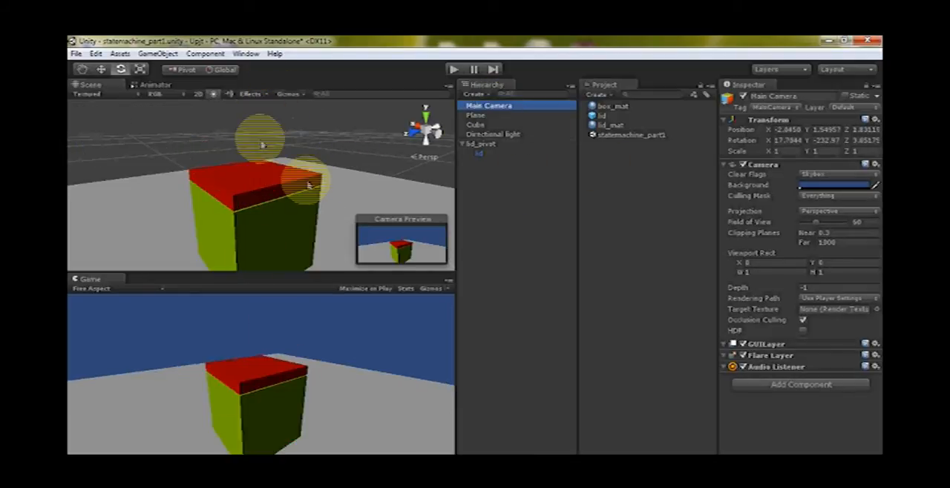
left_click(478, 144)
left_click_drag(250, 144, 326, 181)
scroll(321, 198, "down", 3)
mouse_move(326, 181)
middle_mouse_down()
mouse_move(321, 196)
mouse_move(342, 184)
middle_mouse_up()
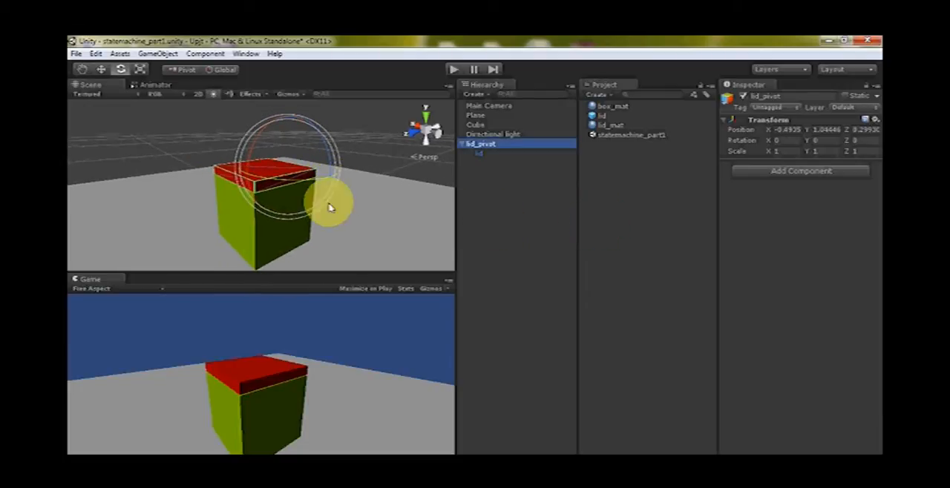
left_click(368, 141)
left_click(275, 170)
left_click(480, 144)
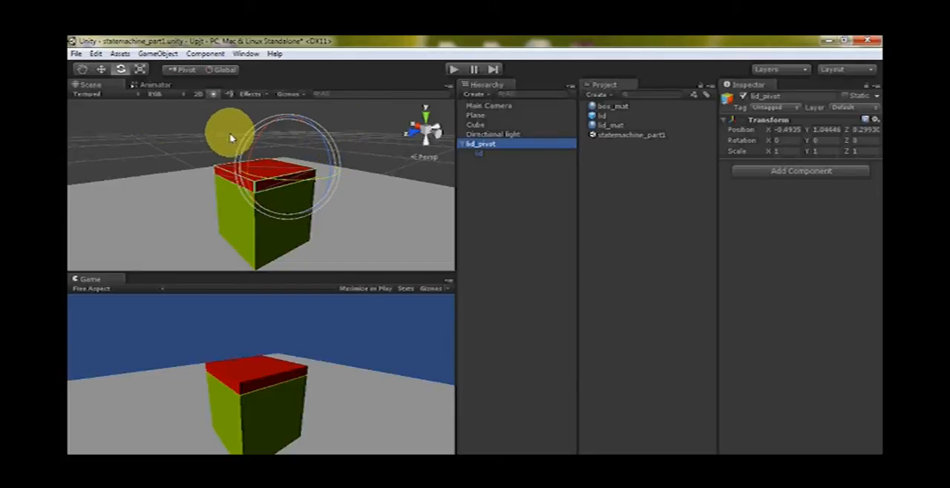
Close the Animator view and reopen it beside the Scene view
left_click(155, 85)
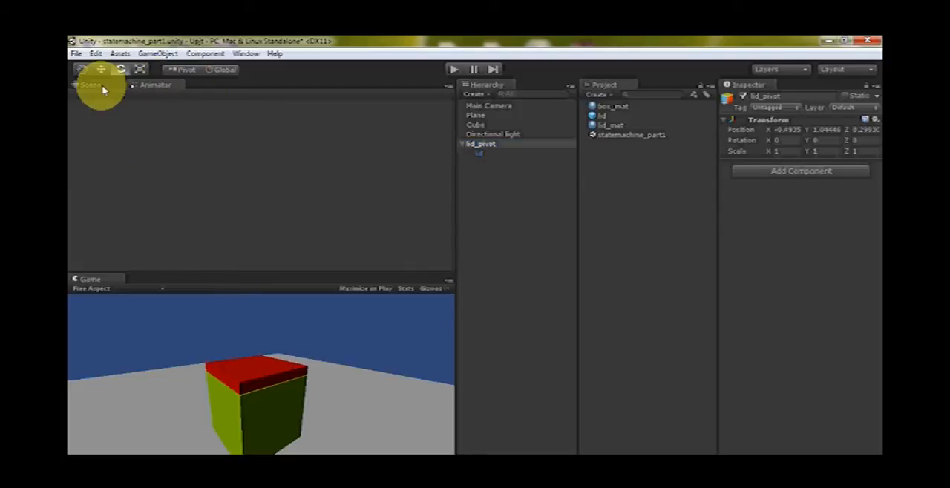
left_click(101, 87)
left_click(156, 85)
right_click(164, 86)
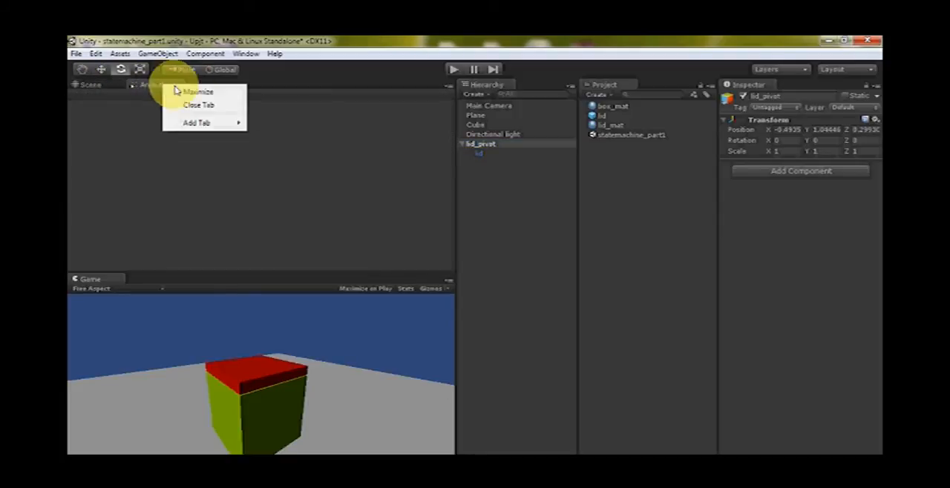
left_click(205, 109)
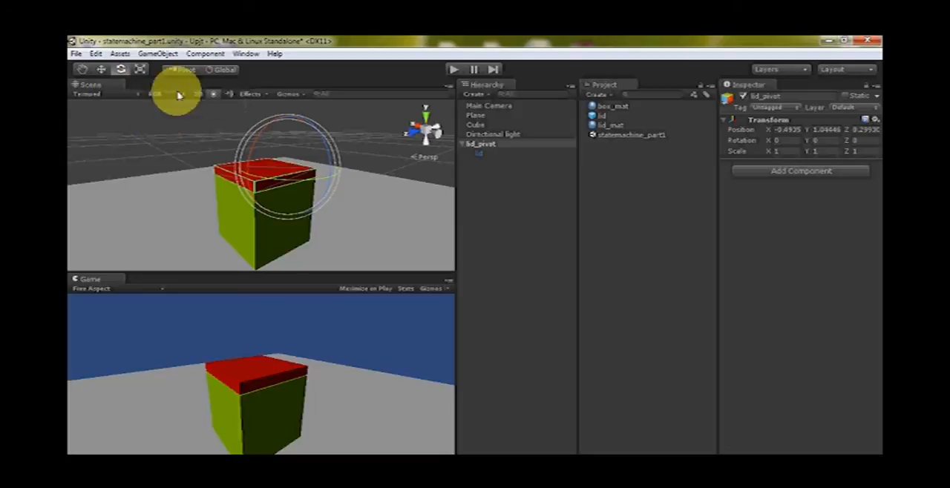
left_click(245, 54)
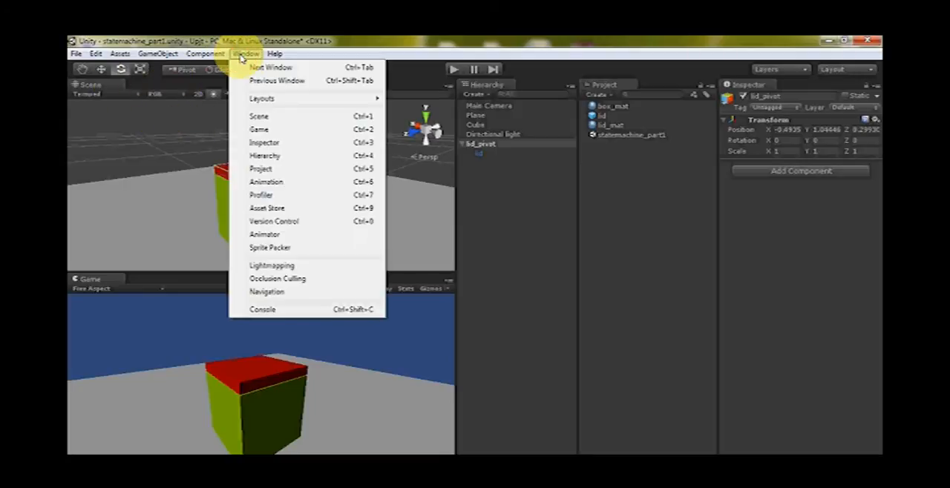
left_click(269, 235)
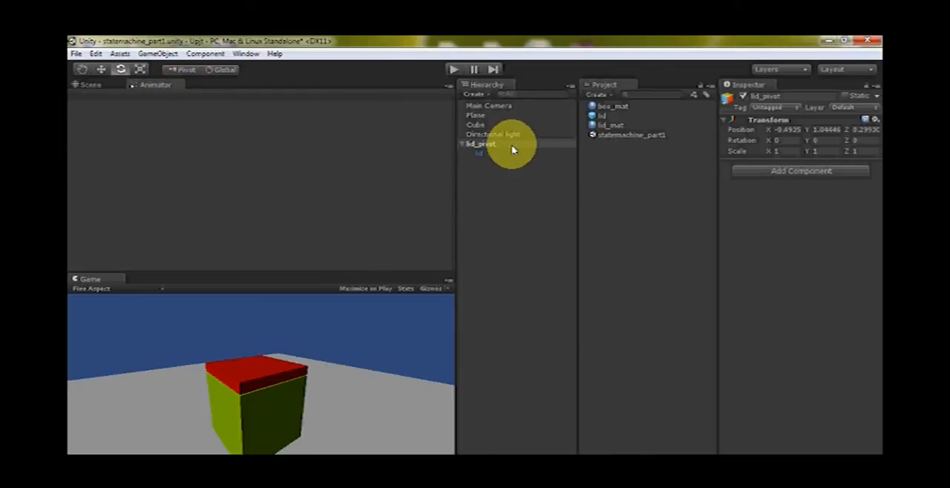
left_click(89, 84)
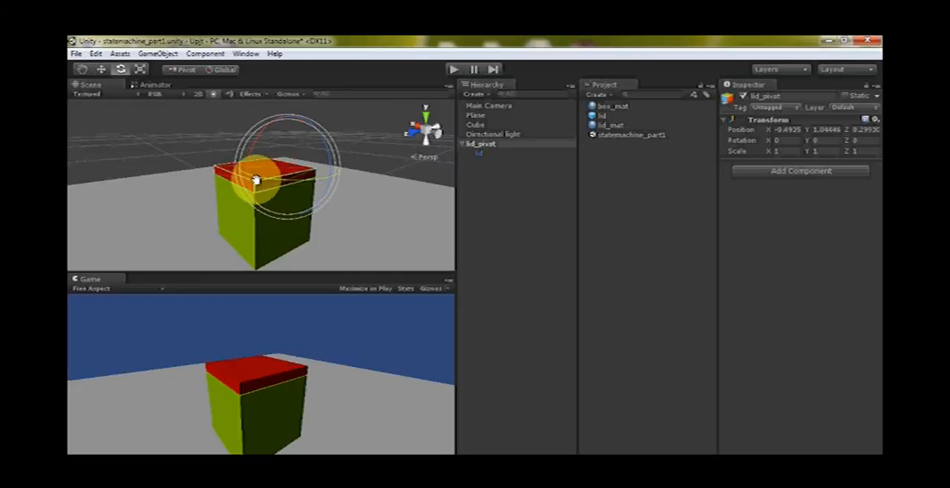
middle_click_drag(257, 180, 245, 181)
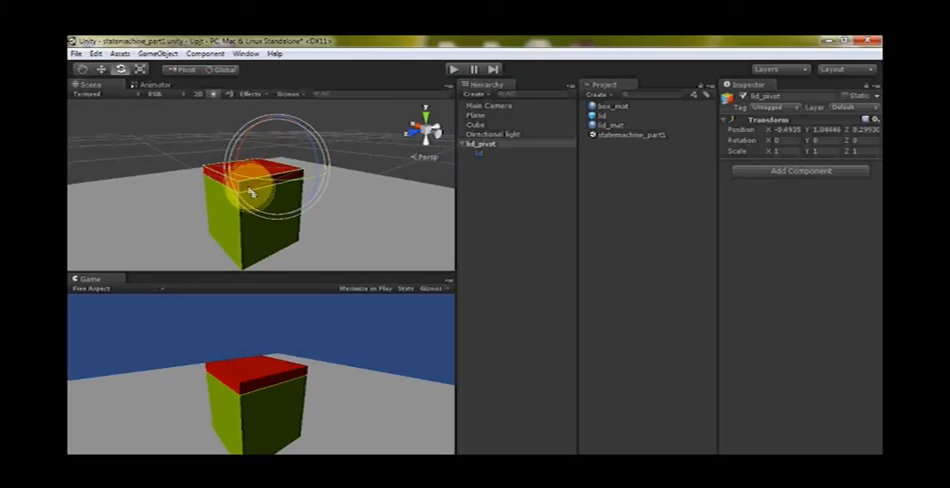
left_click(154, 85)
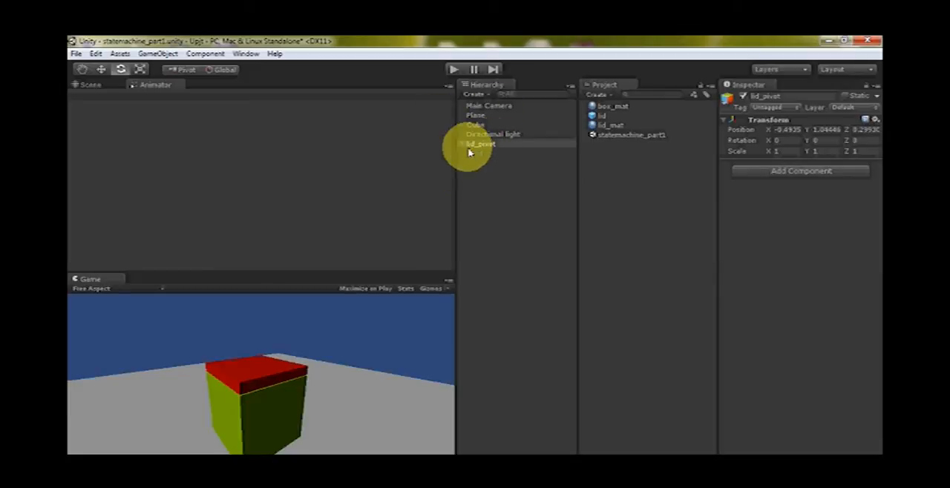
left_click(81, 85)
left_click(259, 197)
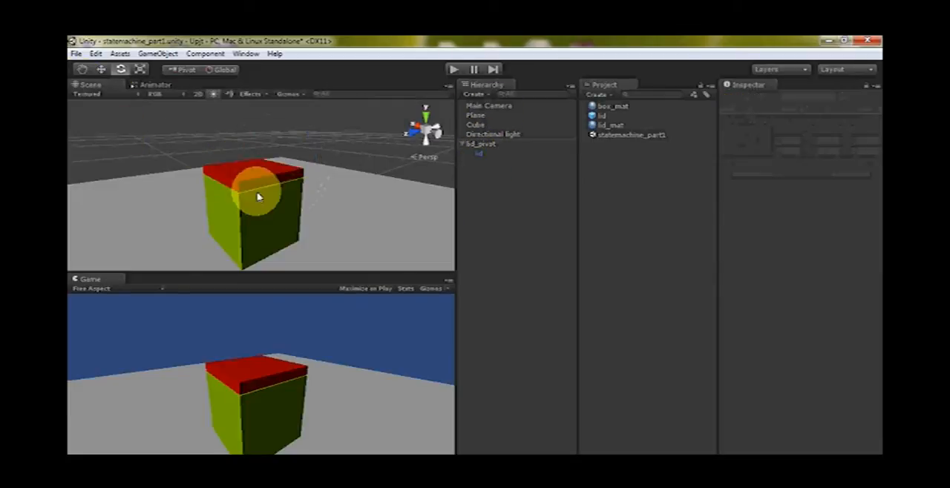
Open the Animation window, place it clear of the object hierarchy, and show the Animator view alongside it
left_click(206, 54)
mouse_move(245, 57)
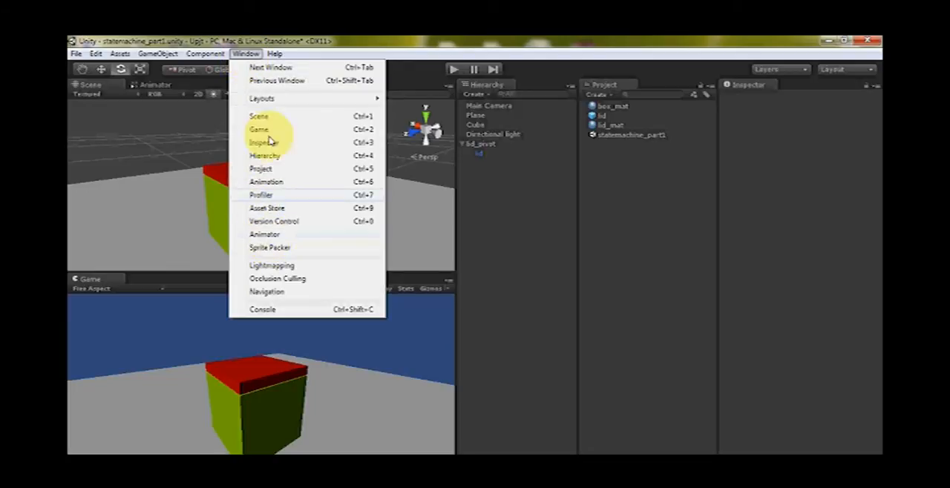
left_click(269, 184)
left_click_drag(335, 208, 518, 217)
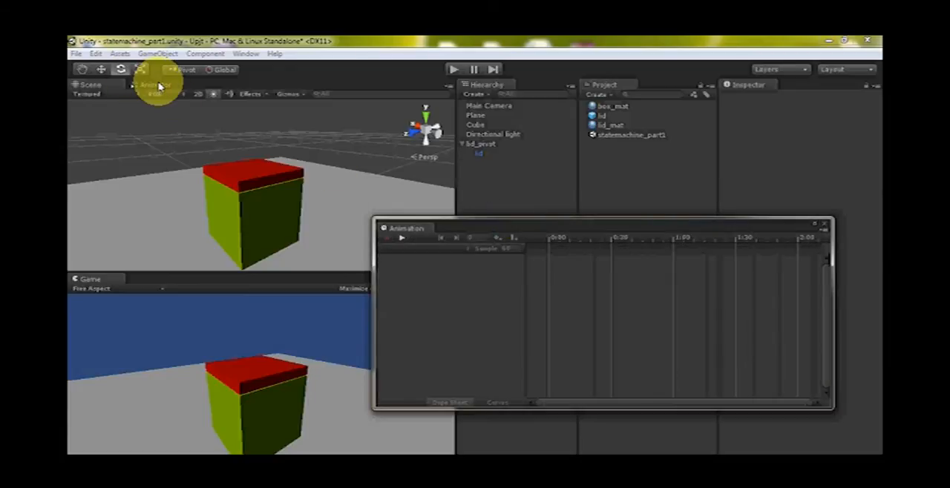
left_click(153, 85)
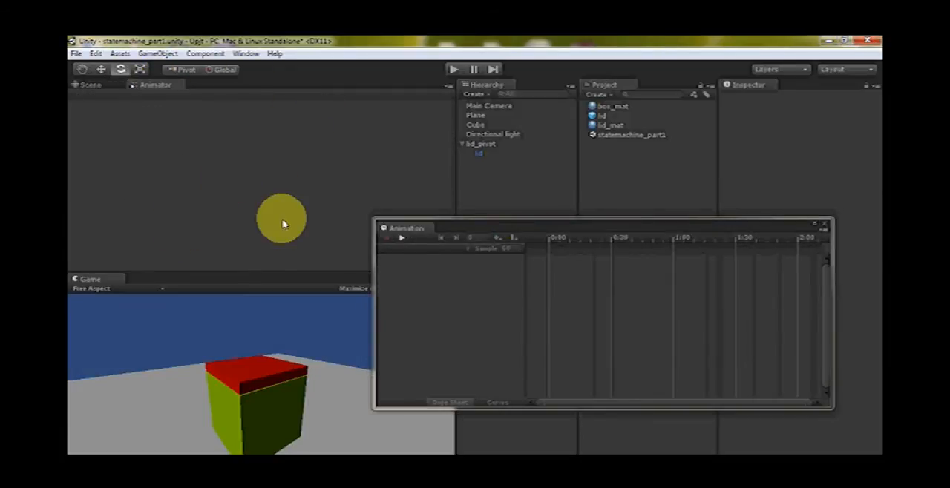
left_click_drag(485, 227, 449, 173)
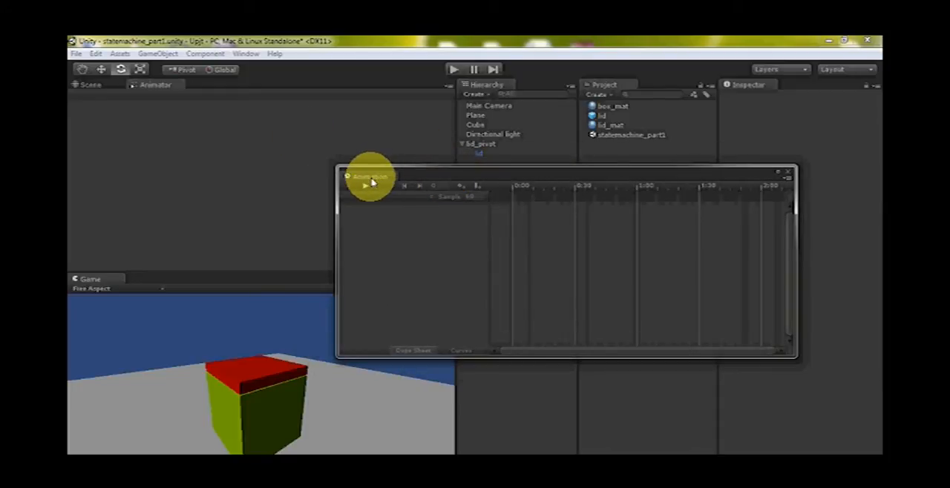
Create a new animation clip for lid_pivot and save it as lid_close in the Assets folder
left_click(485, 146)
left_click(437, 212)
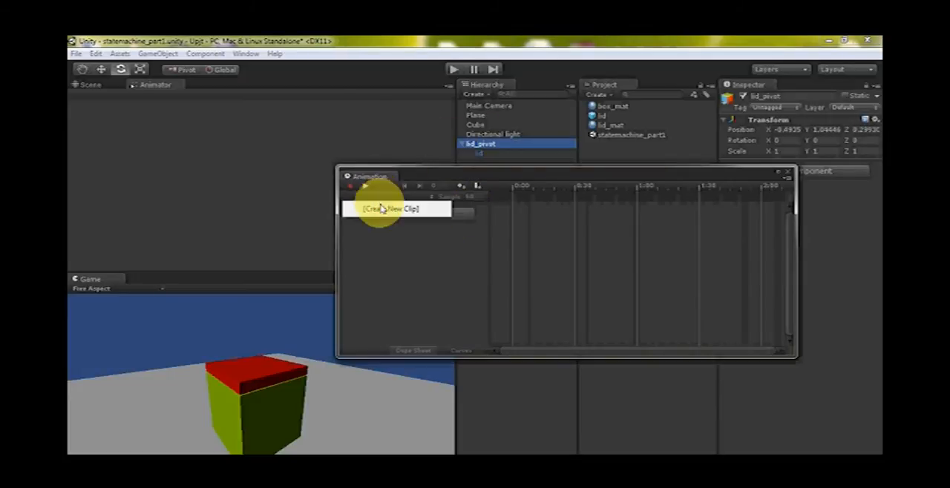
left_click(386, 211)
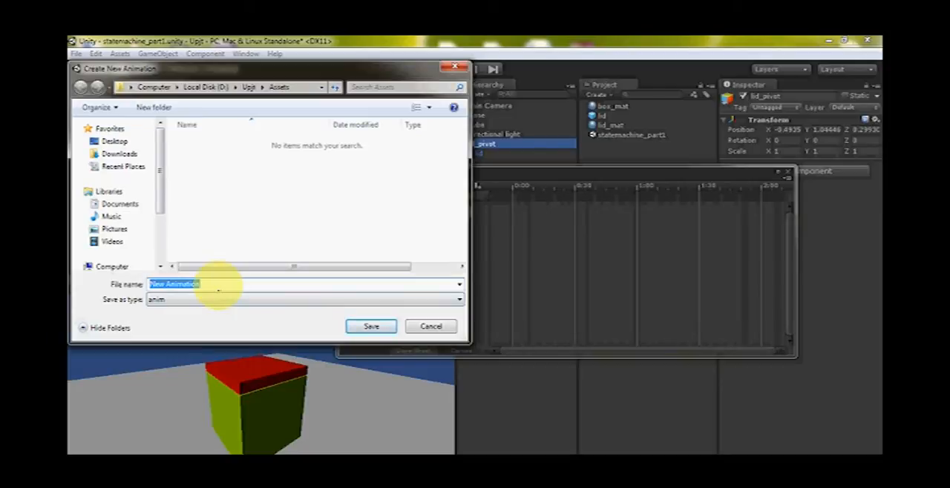
type("lid_close")
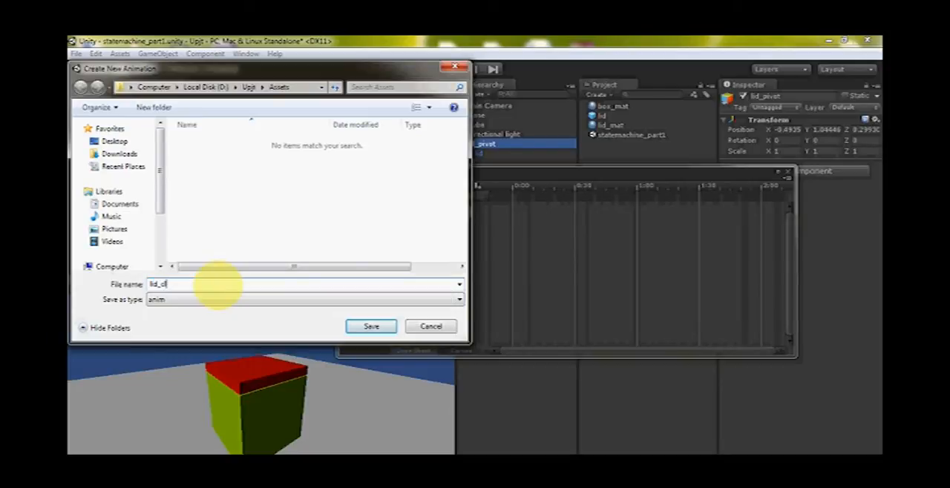
left_click(372, 328)
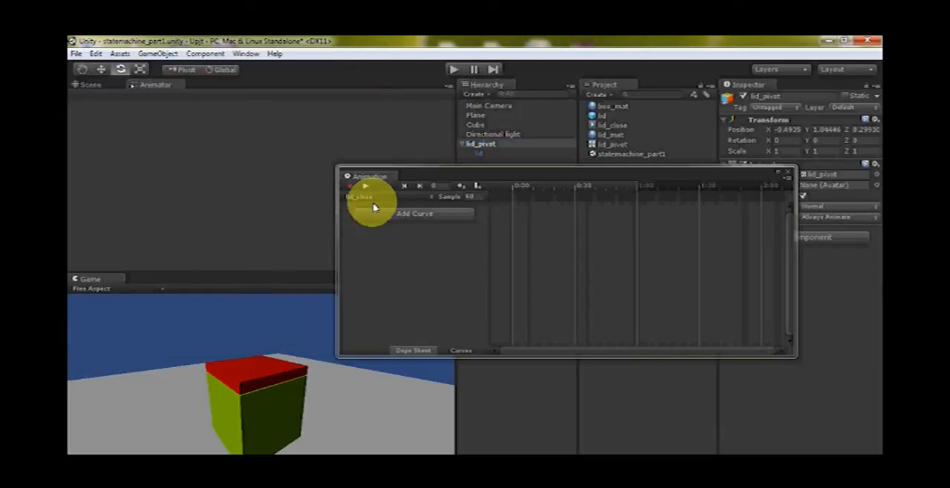
Add a Rotation curve for lid_pivot to the lid_close clip and select its Rotation.x channel
left_click(423, 215)
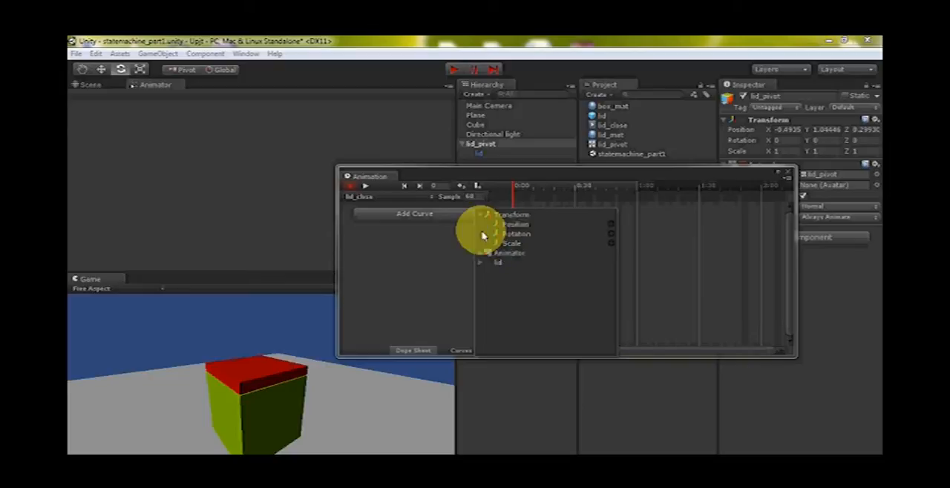
left_click(611, 233)
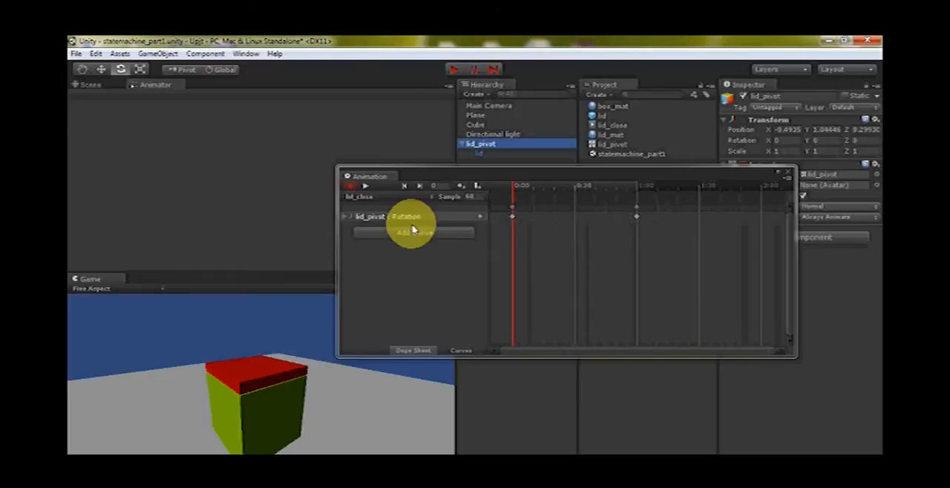
left_click(345, 217)
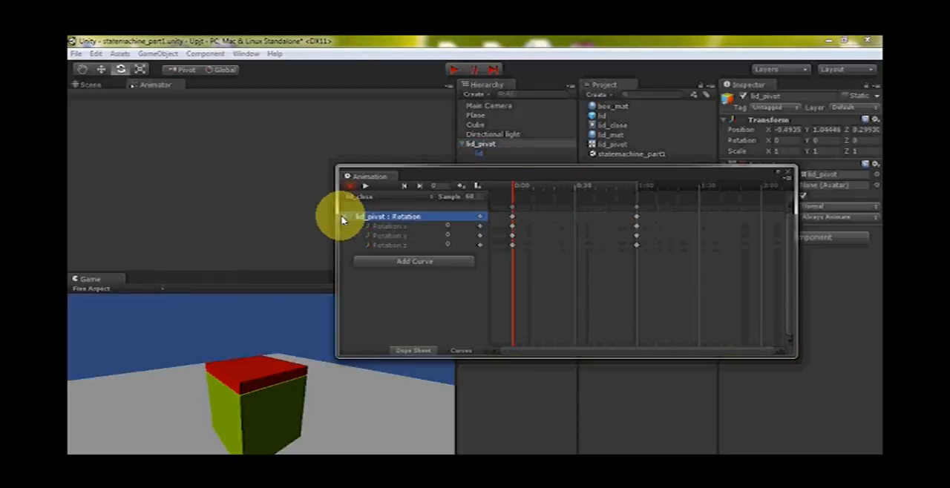
left_click(391, 226)
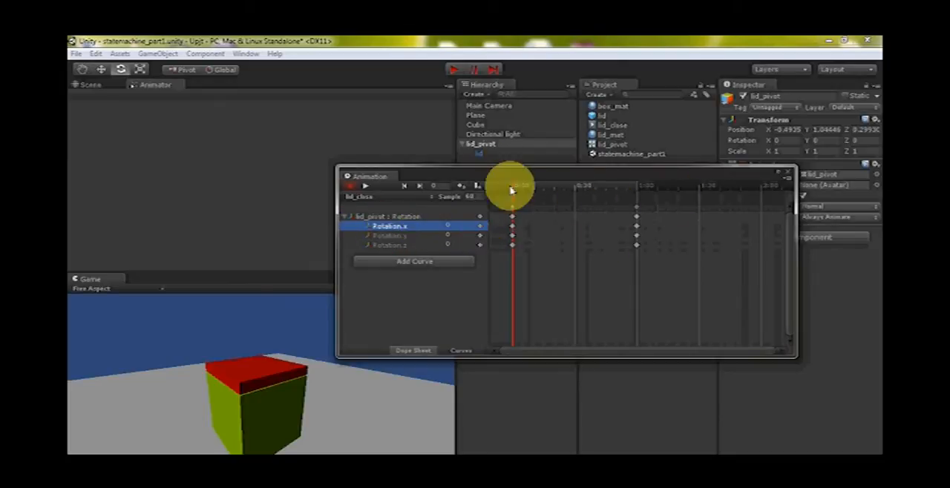
Try rotating lid_pivot about X at frame 0 of lid_close, then undo the changes
left_click_drag(772, 144, 126, 148)
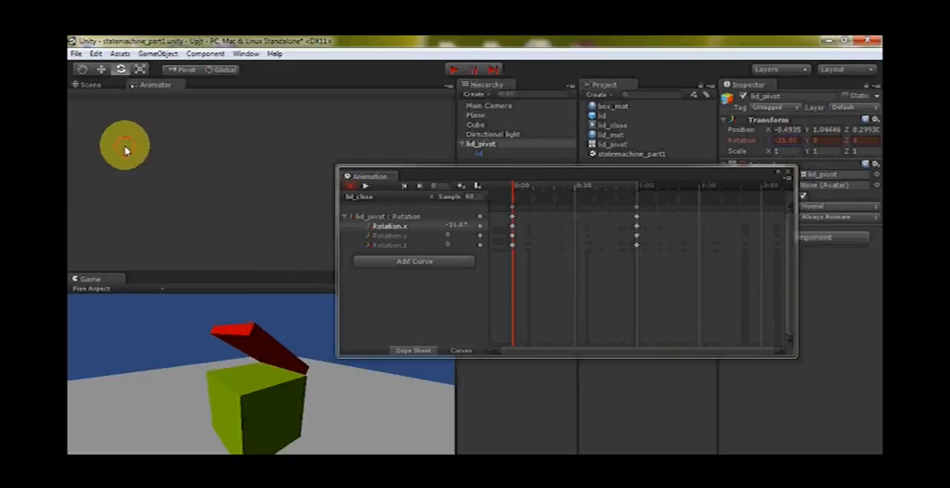
left_click(126, 149)
key("ctrl+z")
key("ctrl+z")
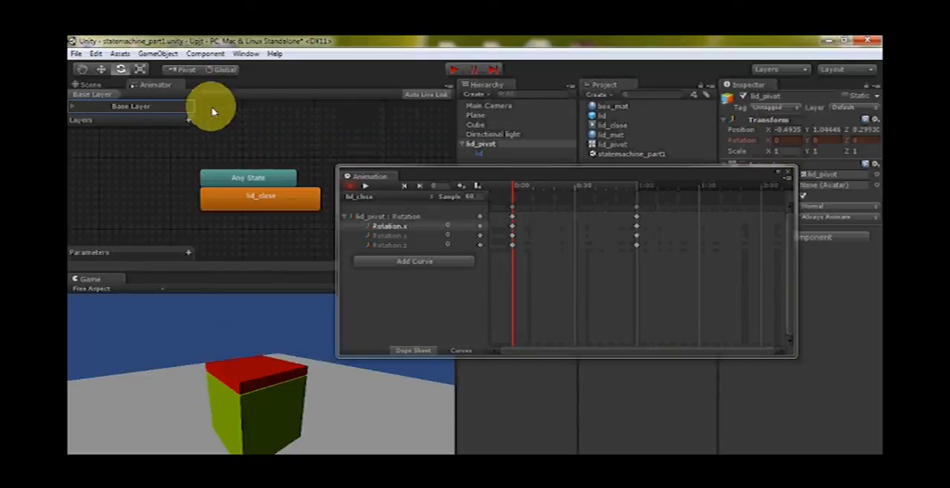
left_click(92, 86)
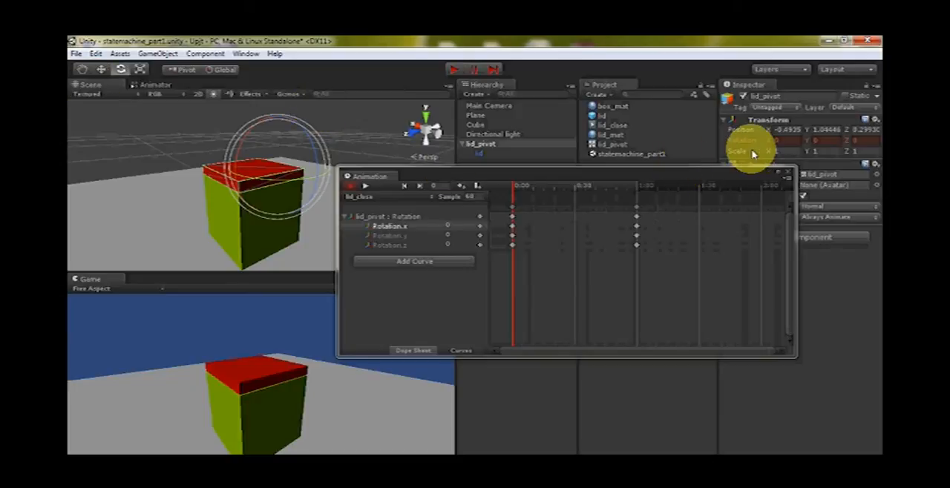
mouse_move(769, 144)
left_mouse_down()
mouse_move(838, 141)
mouse_move(567, 144)
mouse_move(776, 134)
left_mouse_up()
key("ctrl+z")
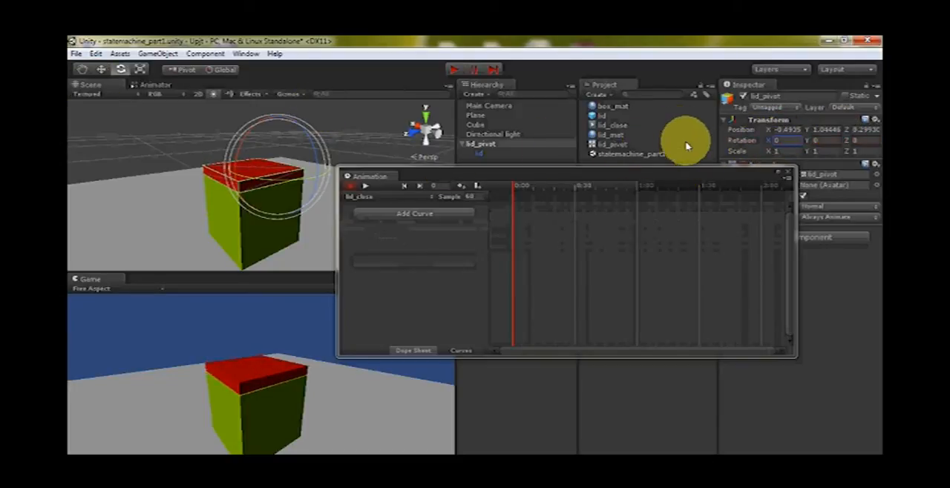
Add lid_pivot's Rotation property to the lid_close clip again
left_click(373, 195)
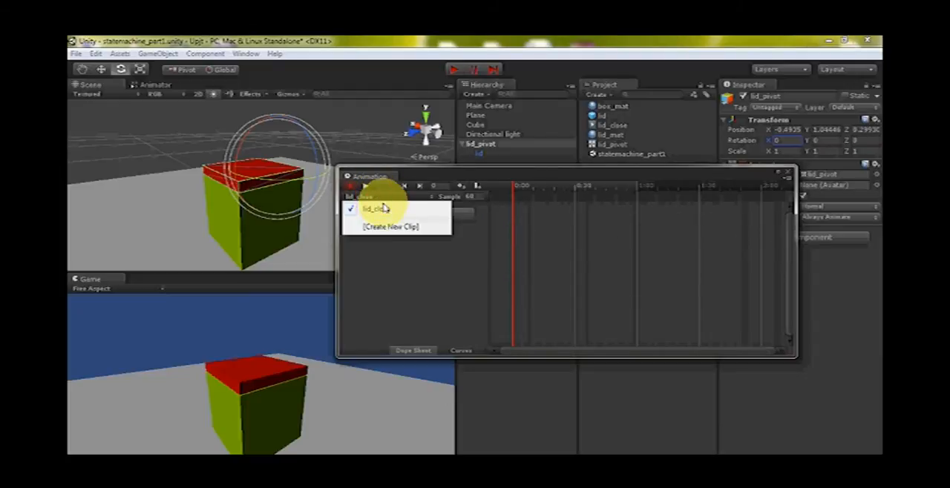
left_click(407, 225)
left_click(415, 215)
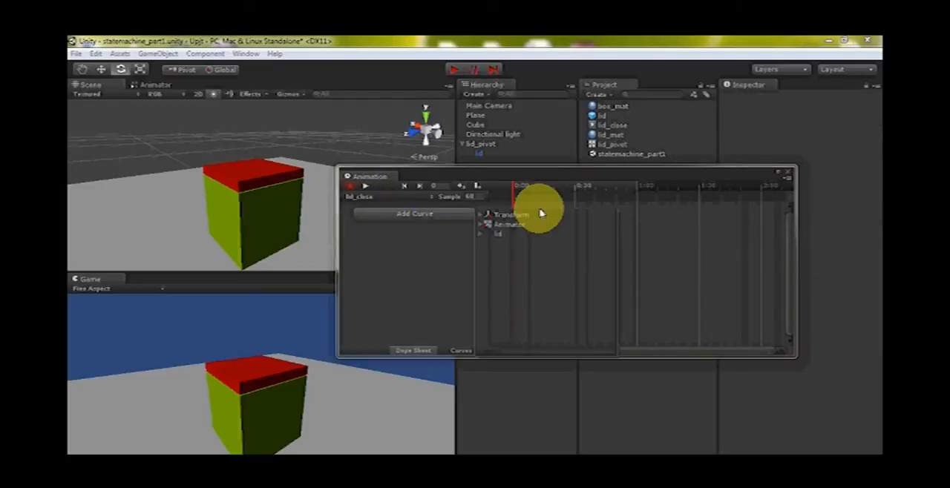
left_click(480, 216)
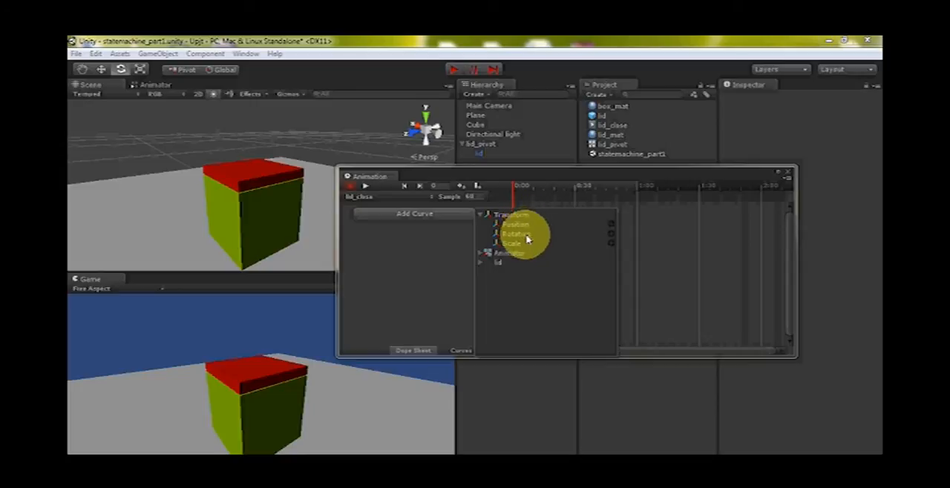
left_click(612, 235)
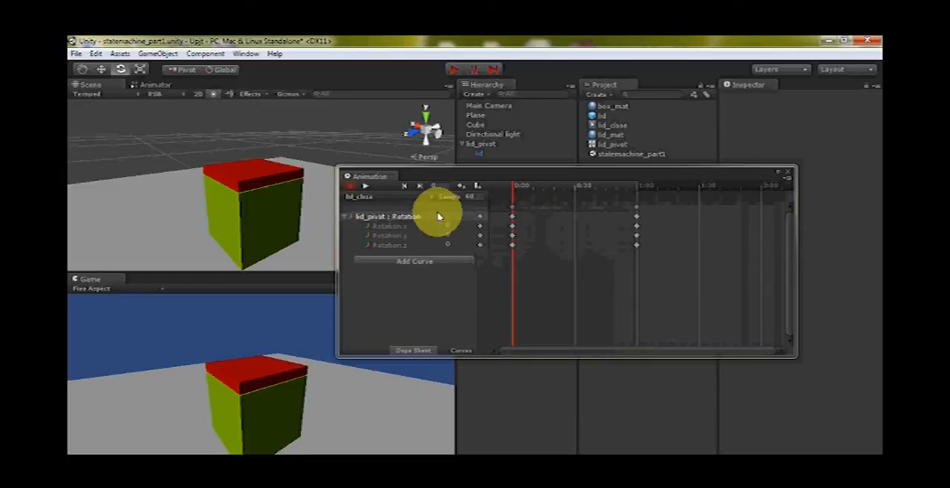
Remove the rotation keyframes at 1:00 from the lid_close clip and close the Animation window
left_click_drag(514, 191, 421, 191)
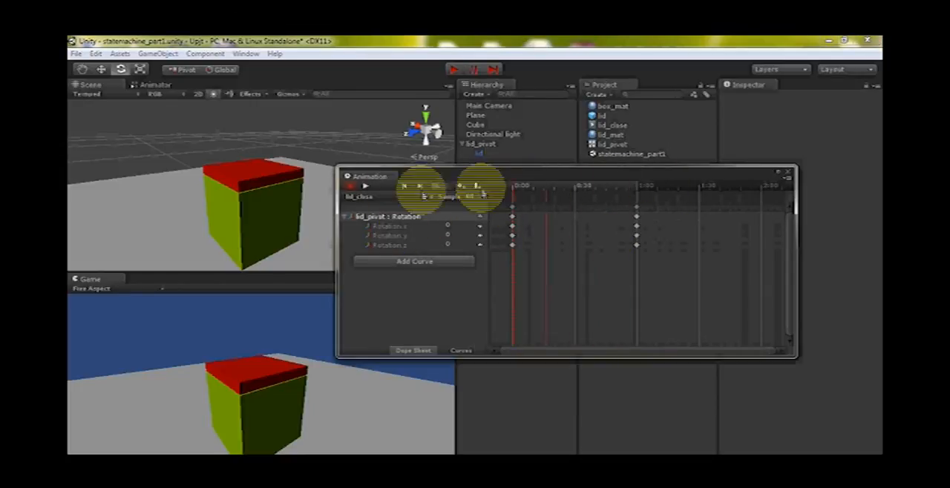
left_click(637, 208)
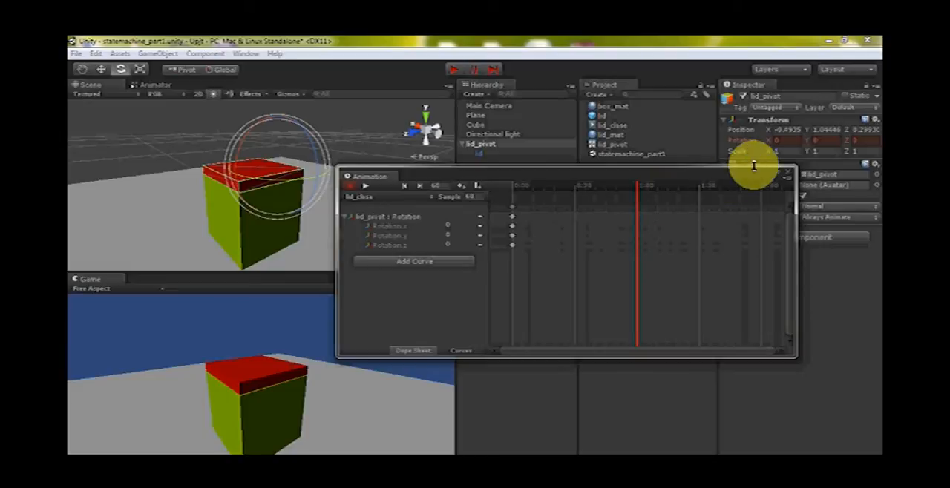
left_click(789, 177)
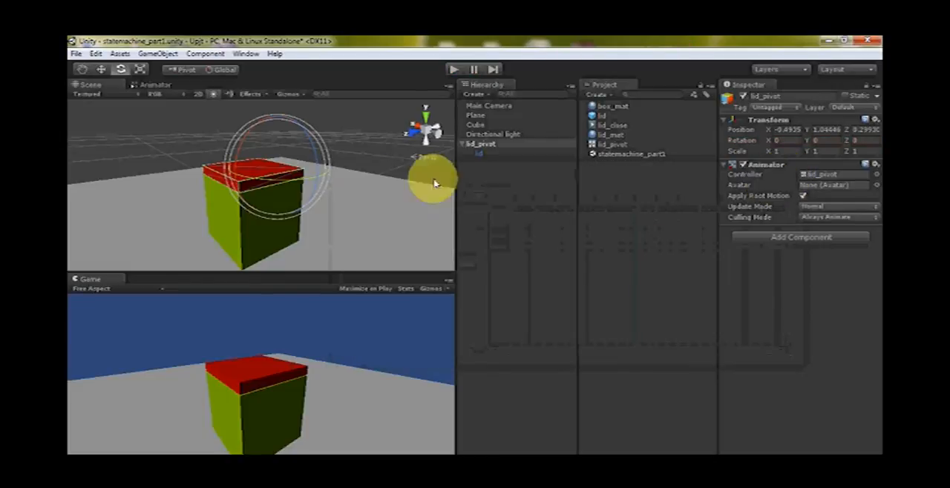
Show lid_pivot's state machine in the Animator view and separate the Any State and lid_close nodes
left_click(319, 154)
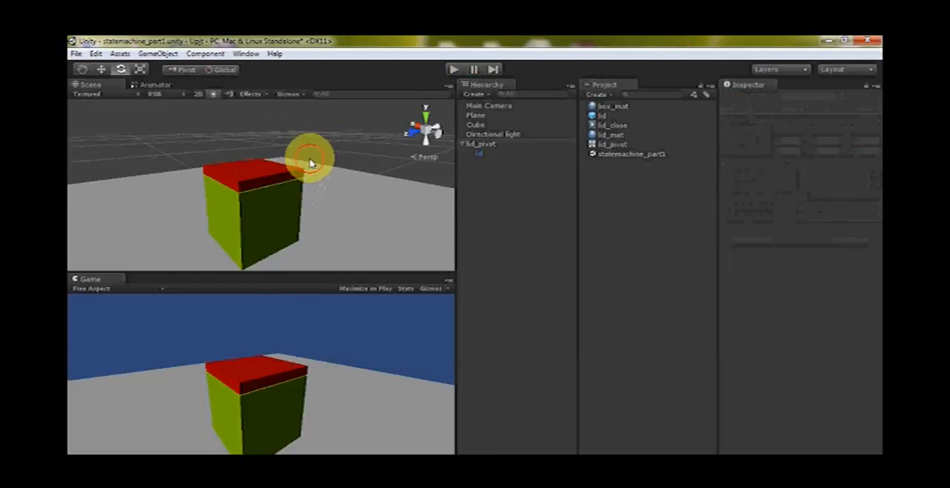
left_click(475, 144)
left_click(152, 86)
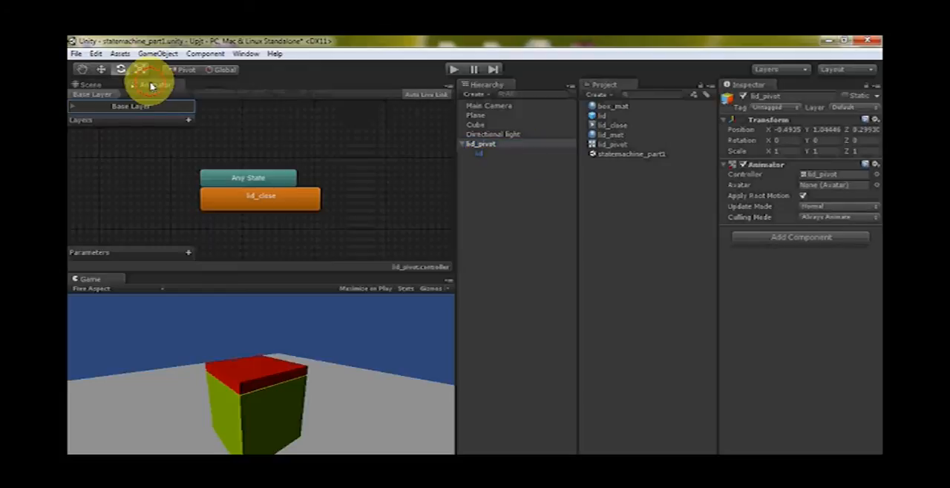
left_click_drag(250, 179, 250, 128)
left_click_drag(267, 205, 174, 202)
left_click(301, 225)
Review the lid_close state's name, speed and motion settings, and the properties of the lid_close clip asset
left_click(176, 201)
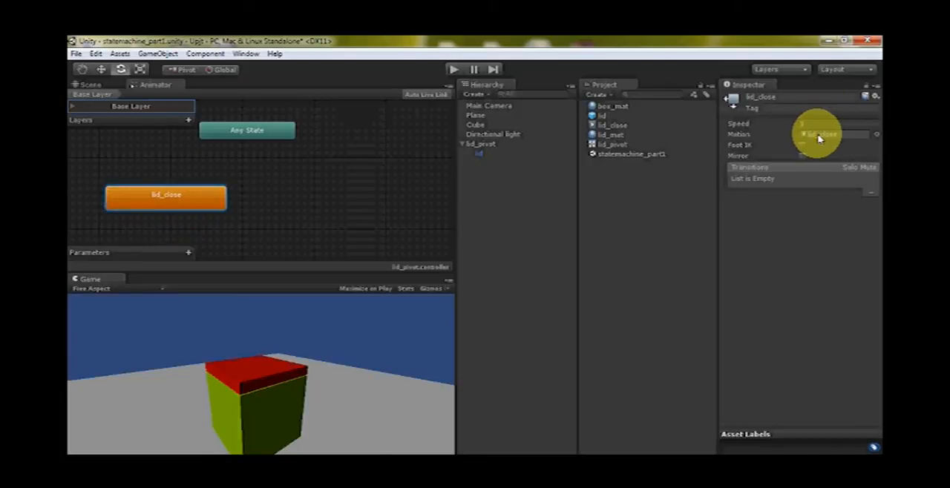
left_click(772, 103)
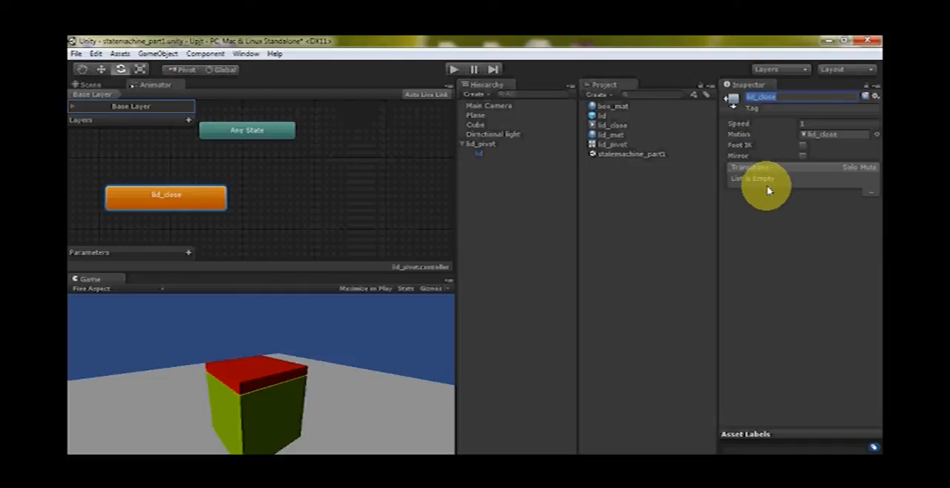
left_click(815, 123)
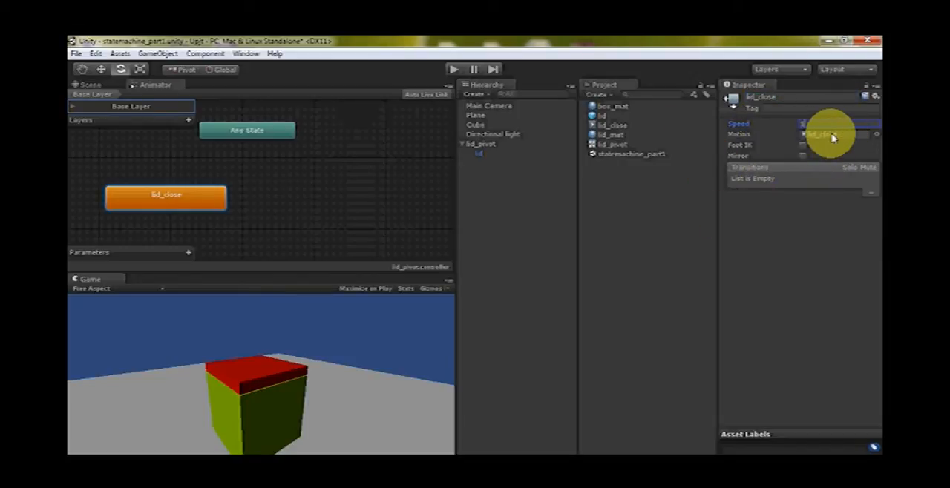
left_click(602, 116)
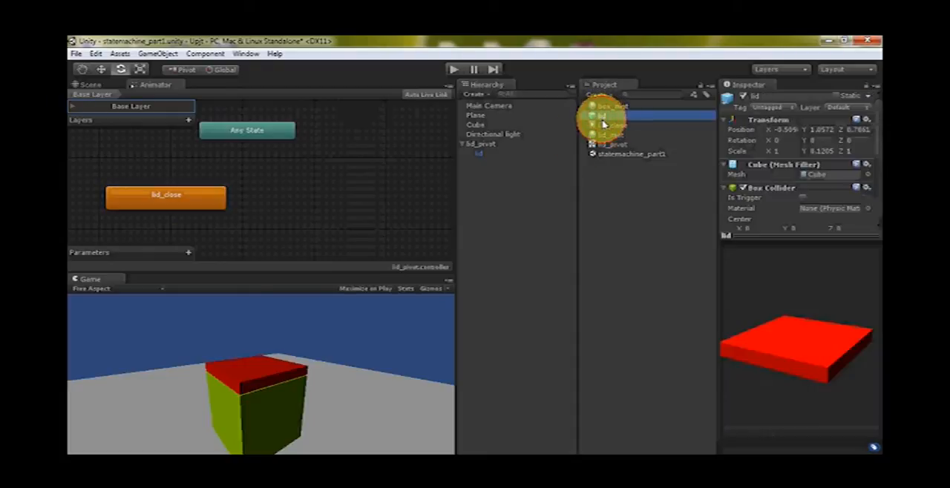
left_click(610, 125)
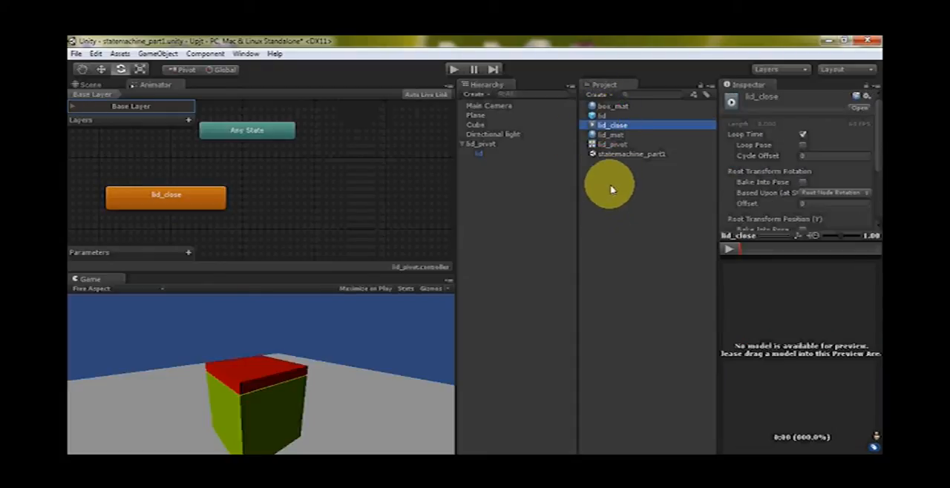
Add a second state to the Animator from the lid_close clip, then delete that duplicate state
left_click_drag(609, 123, 319, 191)
key("Delete")
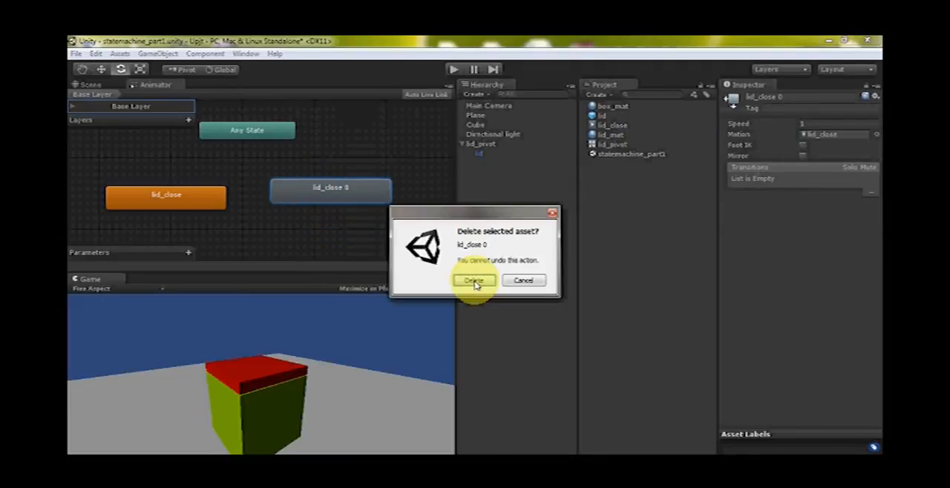
left_click(475, 282)
Shift the lid_close state slightly, return to the Scene view, and reopen the Animation window for lid_pivot
left_click_drag(197, 200, 179, 203)
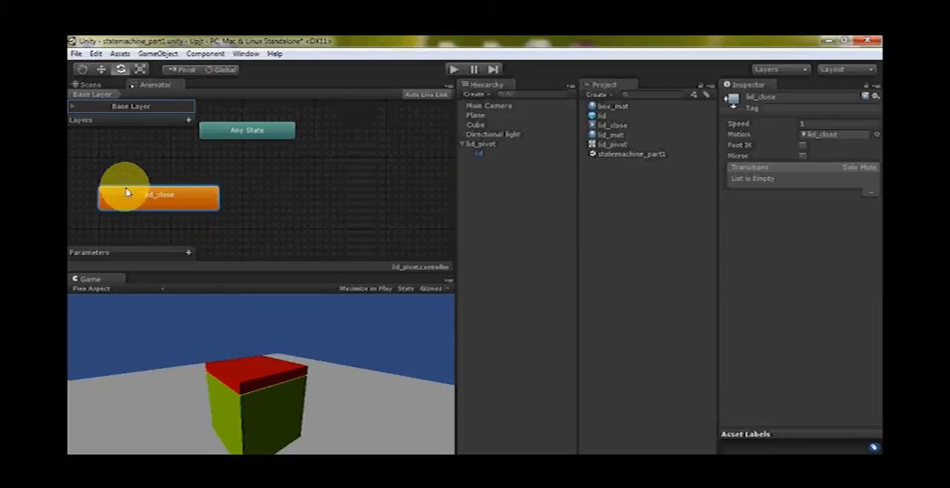
left_click(103, 86)
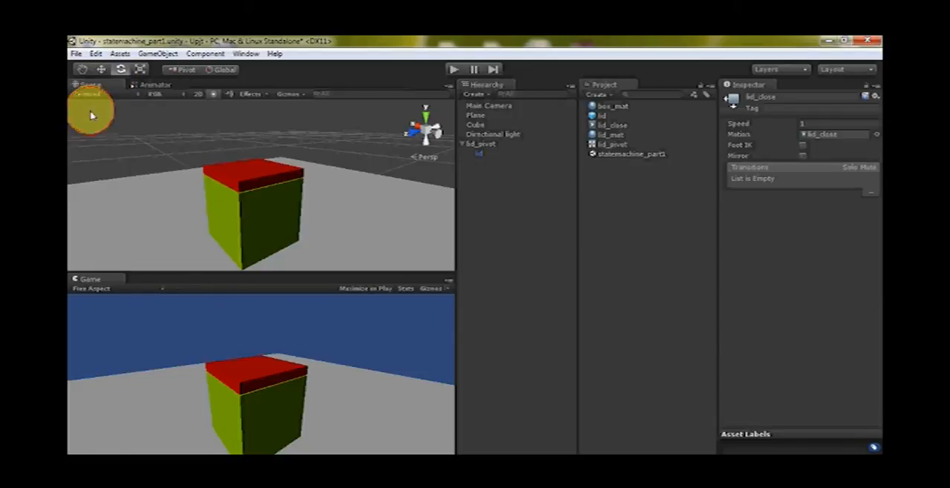
left_click(481, 145)
mouse_move(357, 184)
left_mouse_down("alt")
mouse_move(359, 250)
mouse_move(361, 202)
left_mouse_up("alt")
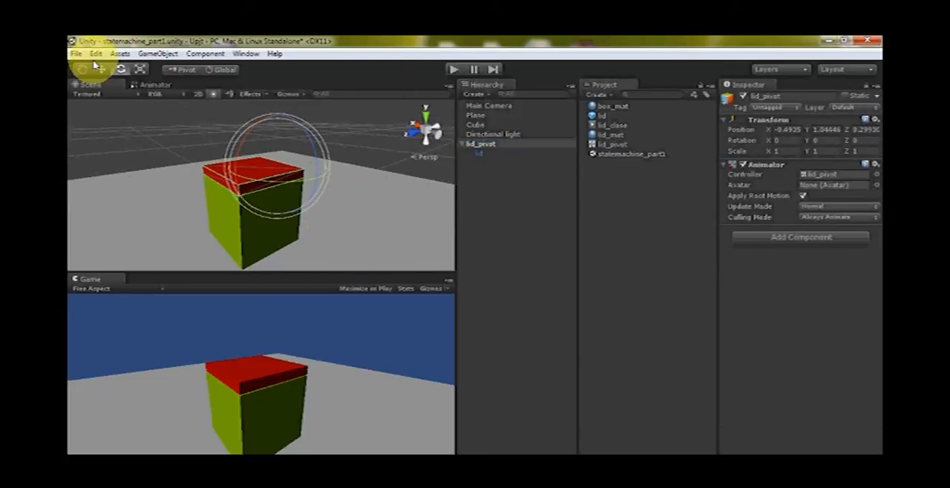
left_click(246, 53)
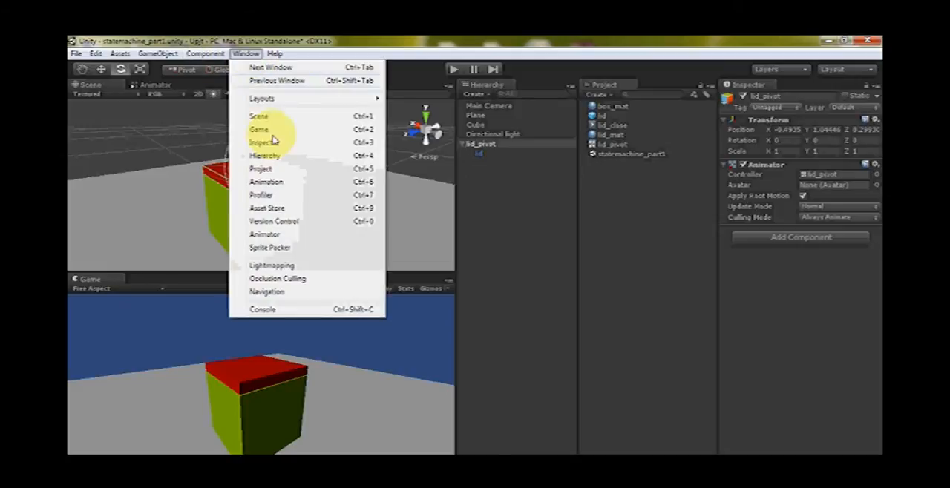
left_click(269, 182)
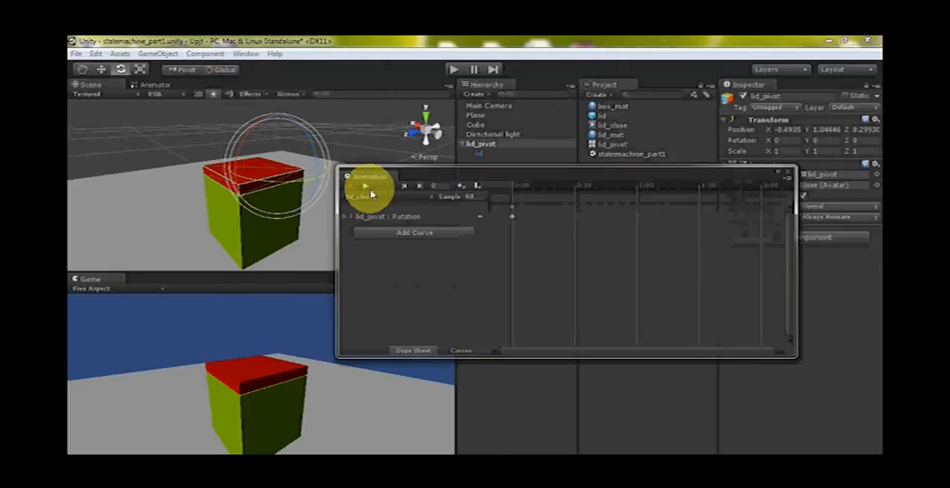
Create a new animation clip for lid_pivot and save it as lid_open in the Assets folder
left_click(364, 196)
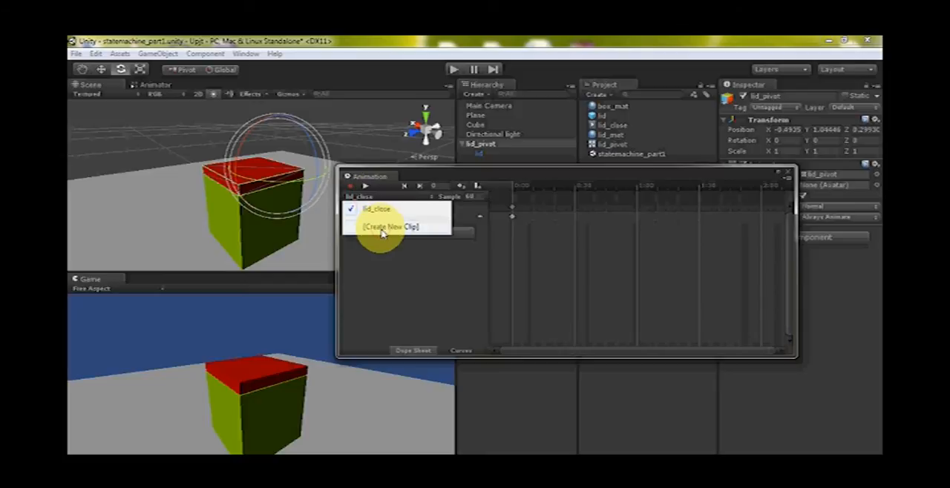
left_click(382, 230)
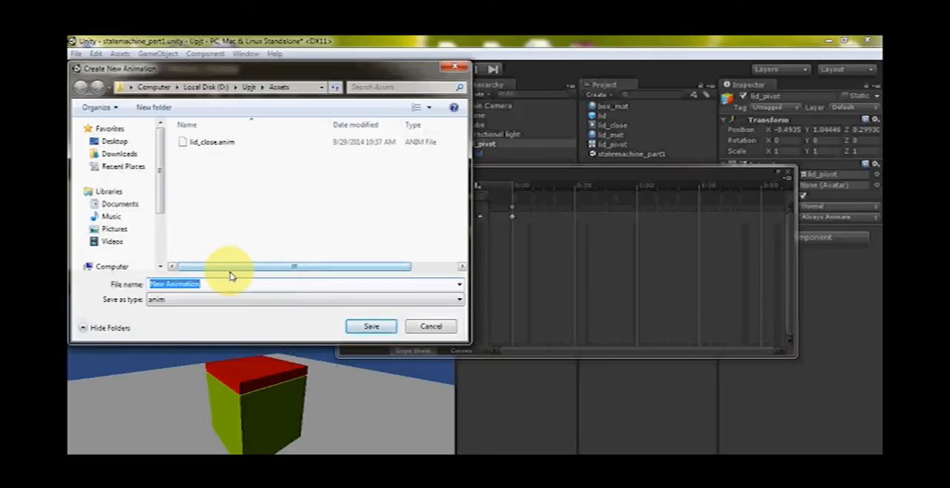
type("lid_c")
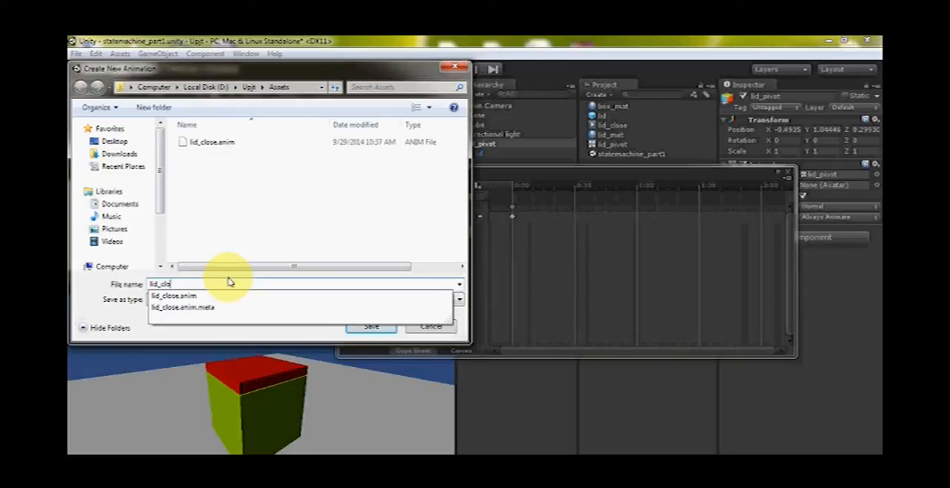
key("BackSpace")
type("open")
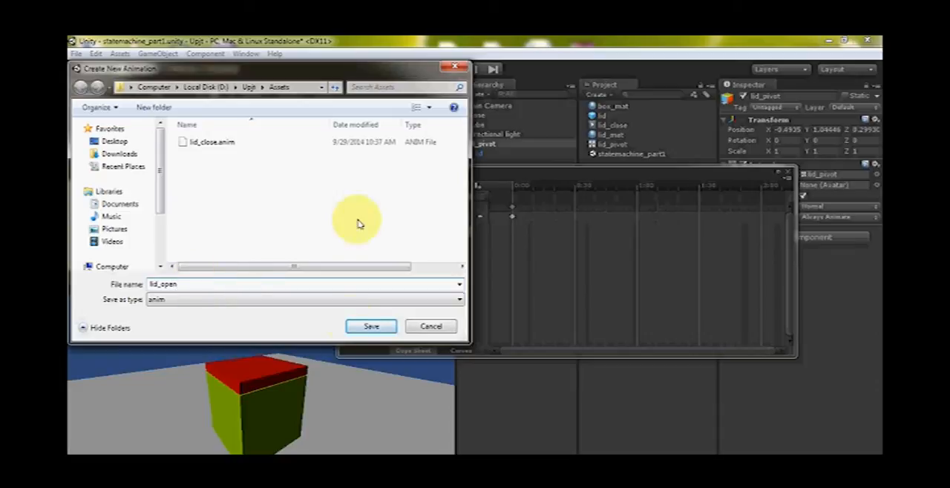
left_click(371, 326)
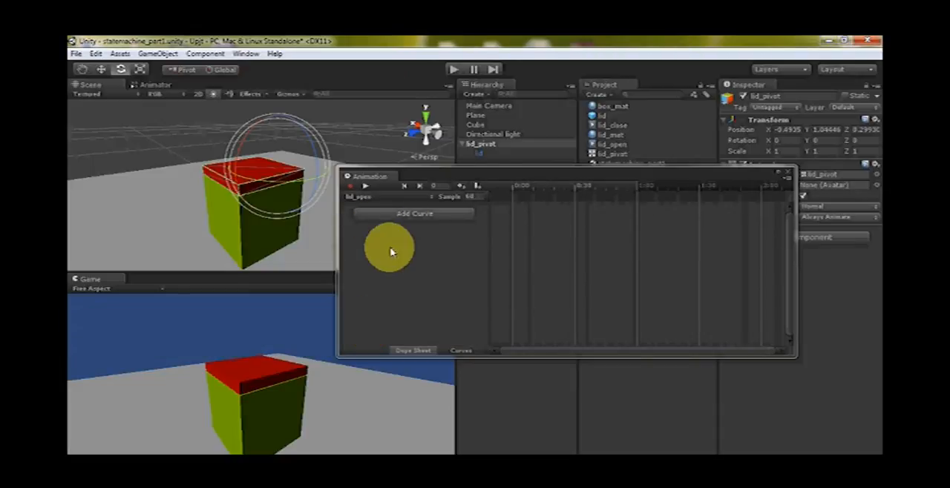
Add a Rotation curve for lid_pivot to the lid_open clip
left_click(410, 213)
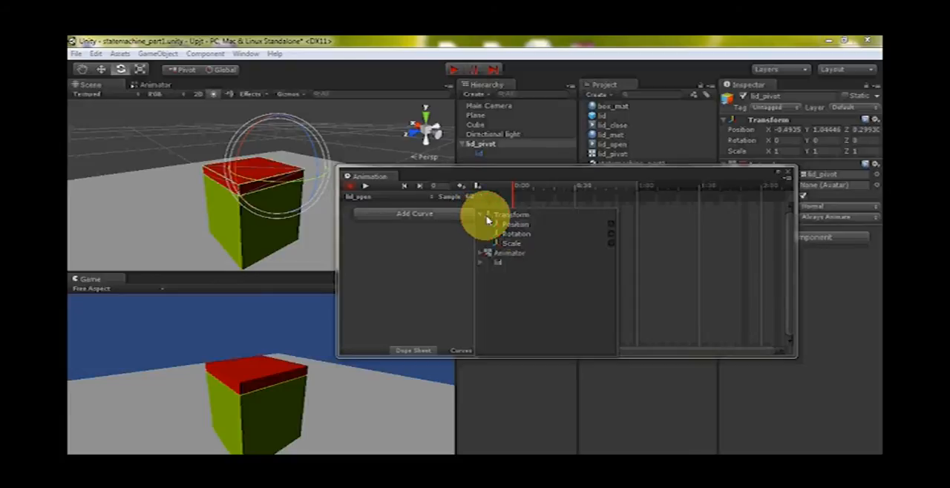
left_click(615, 235)
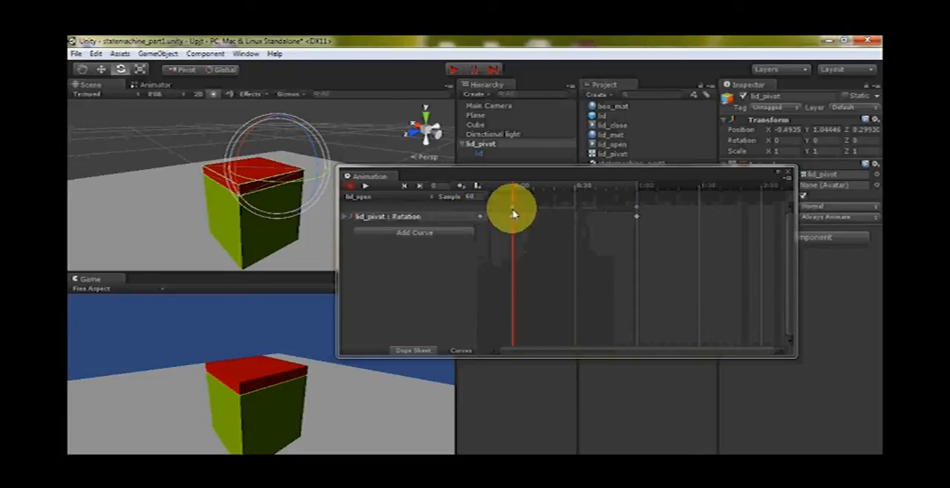
Expand the lid_pivot Rotation curve in the lid_open clip and set the clip's sample rate to 12
left_click(348, 221)
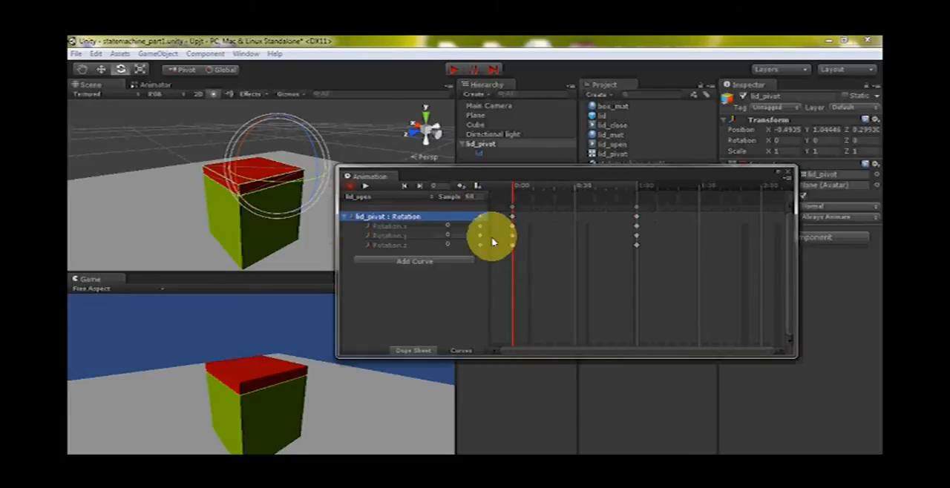
left_click_drag(513, 187, 627, 185)
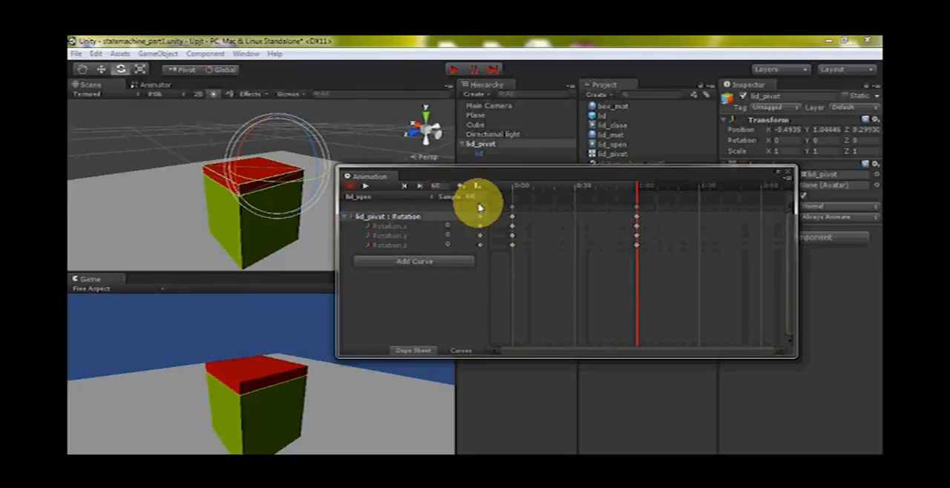
type("12")
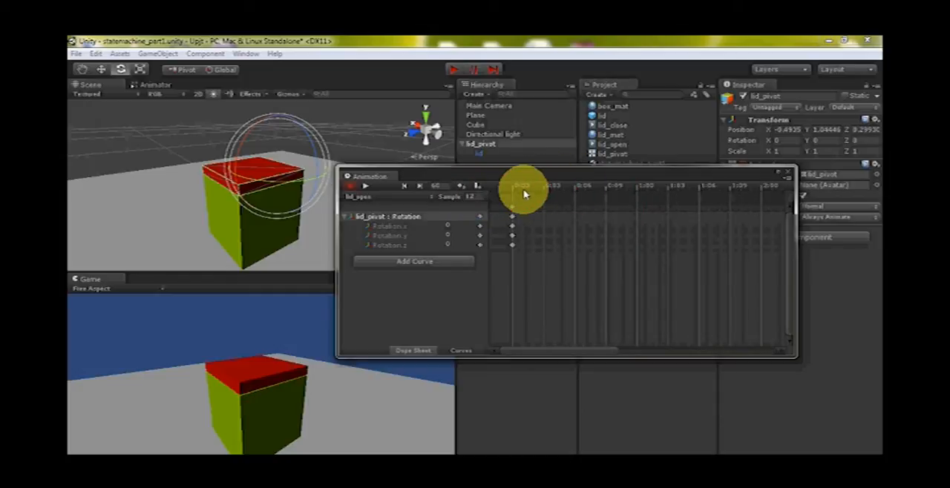
Add a Rotation keyframe at frame 15 (1:03) of the lid_open clip
left_click(573, 185)
left_click_drag(573, 186, 674, 195)
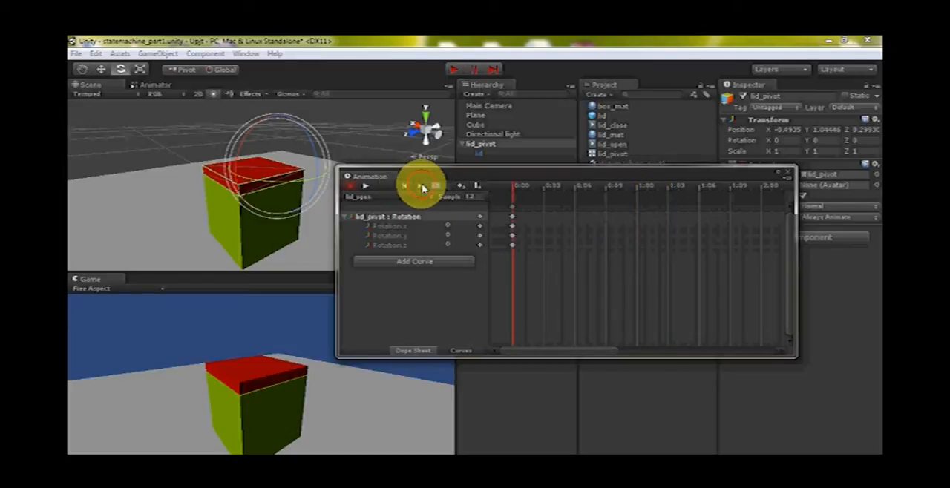
left_click(422, 187)
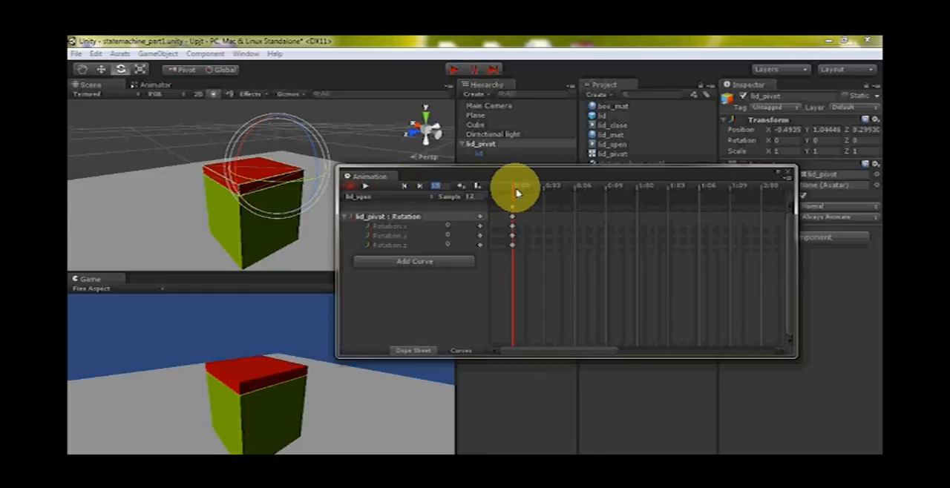
left_click_drag(519, 188, 670, 195)
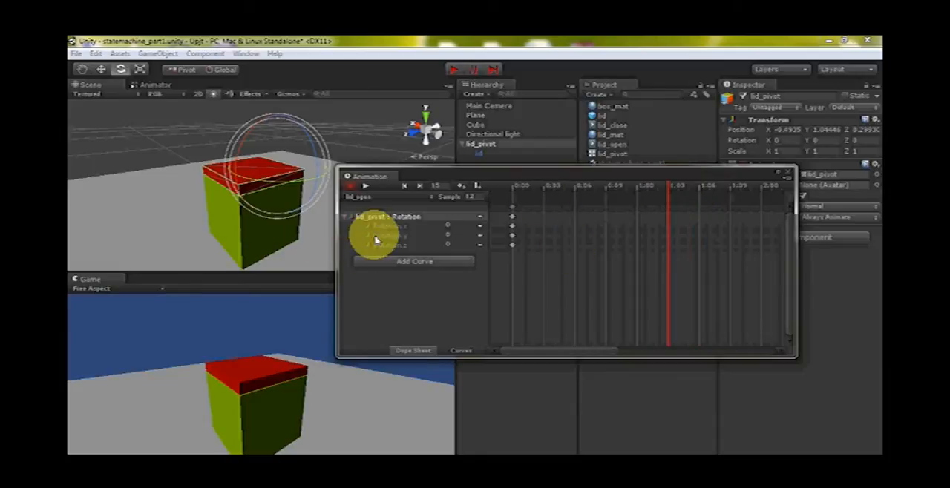
left_click(461, 186)
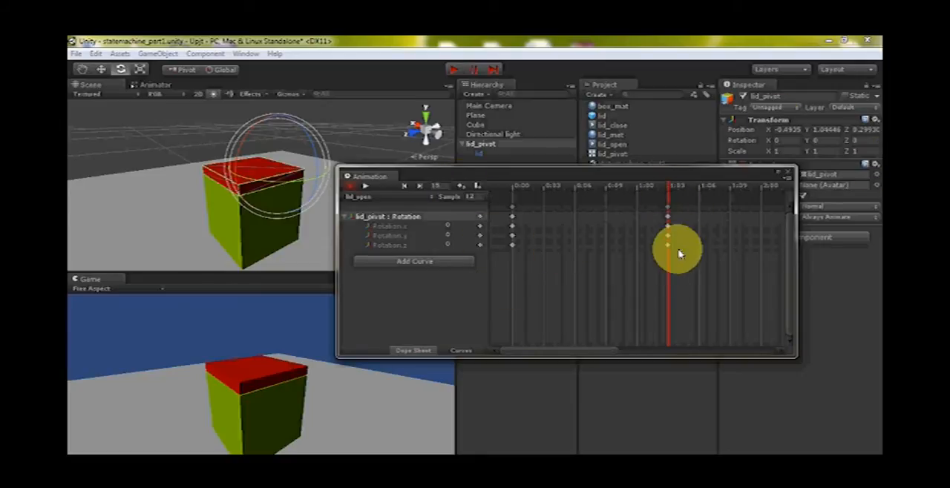
Set lid_pivot's X rotation to -45 at the frame 15 keyframe and close the Animation window
left_click_drag(766, 140, 168, 159)
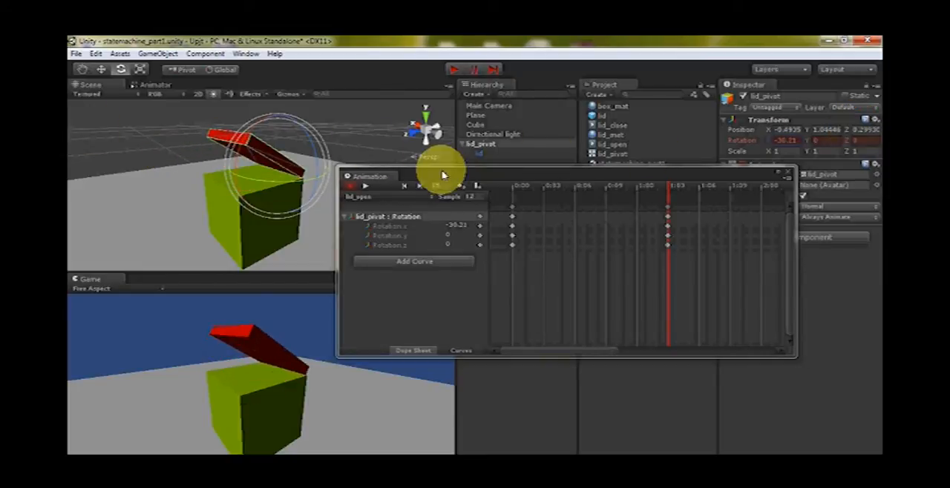
left_click_drag(769, 140, 674, 142)
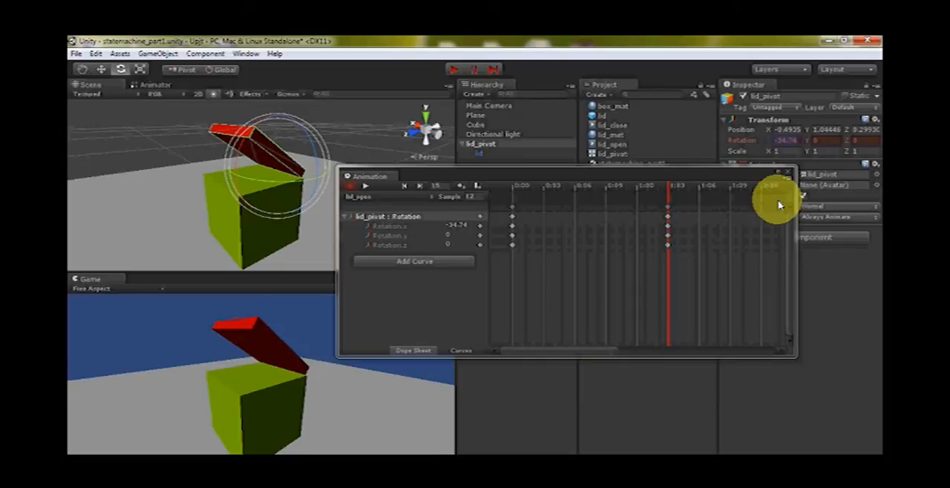
key("ctrl+z")
type("-45")
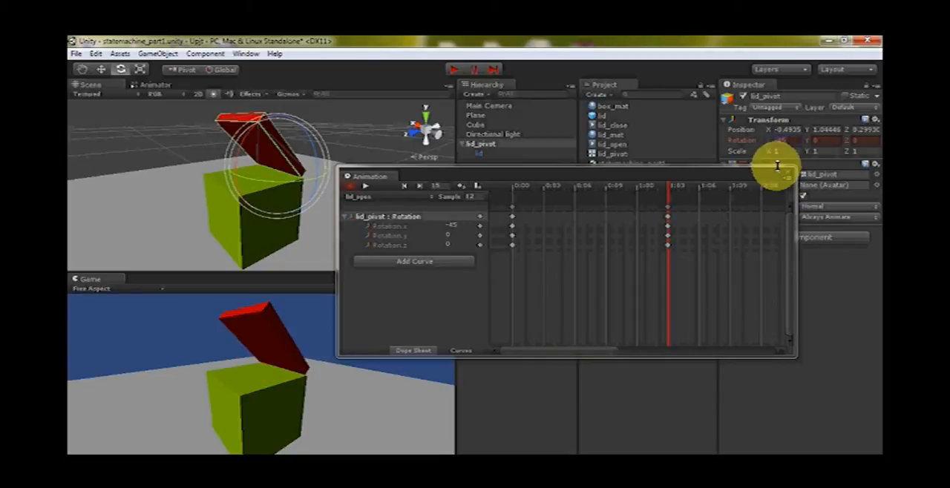
left_click(790, 175)
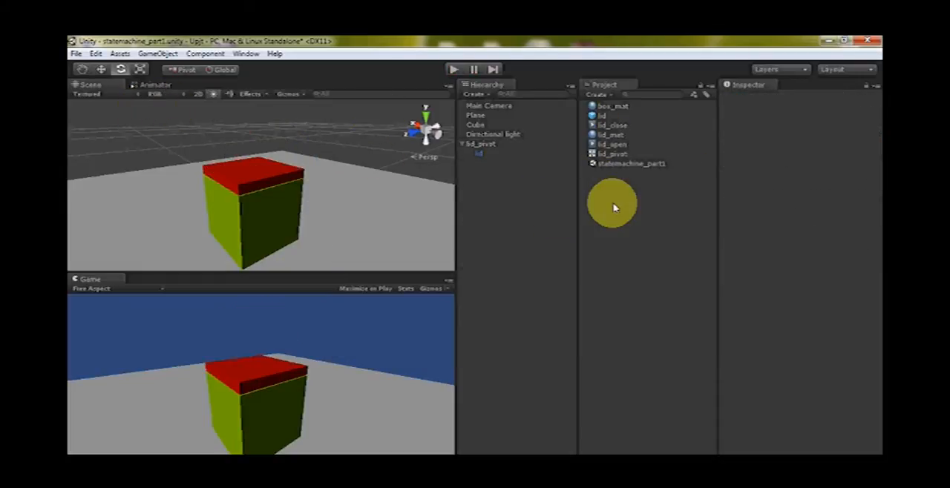
Assign a model to the lid_open clip's preview, enlarge the preview area and play the clip
left_click(607, 127)
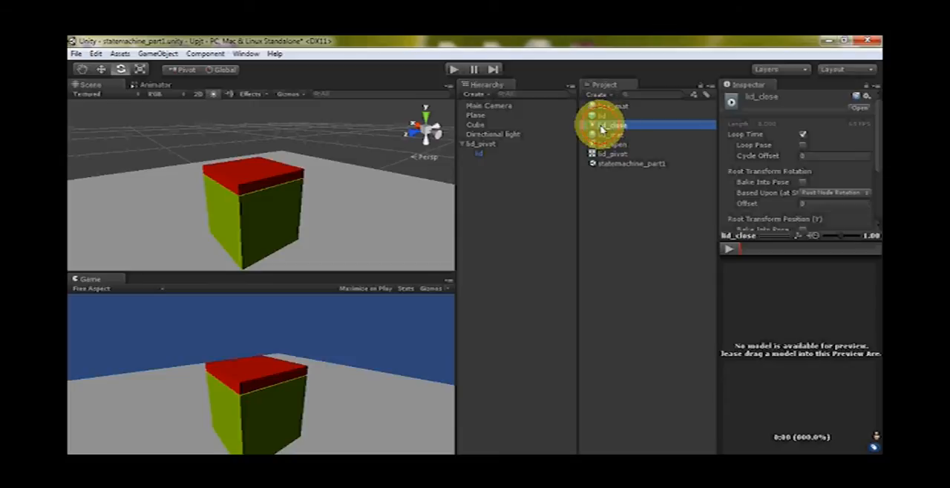
left_click(612, 144)
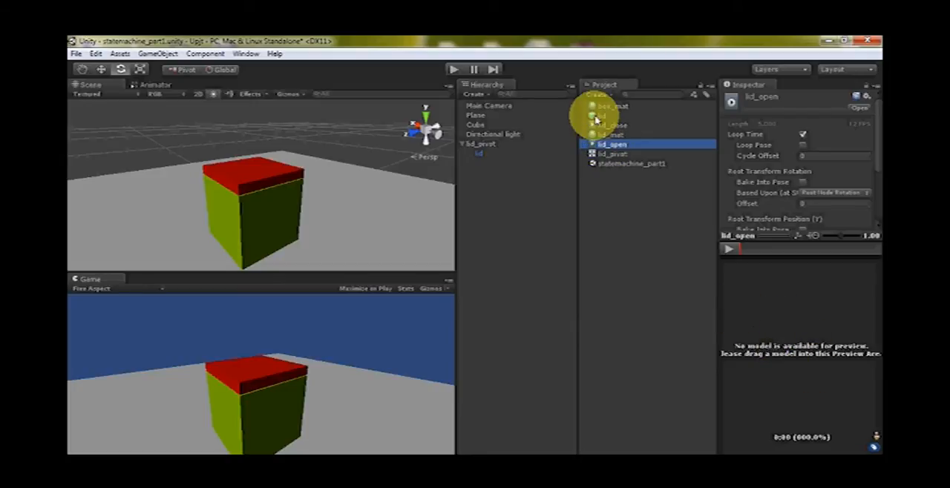
left_click_drag(599, 119, 787, 377)
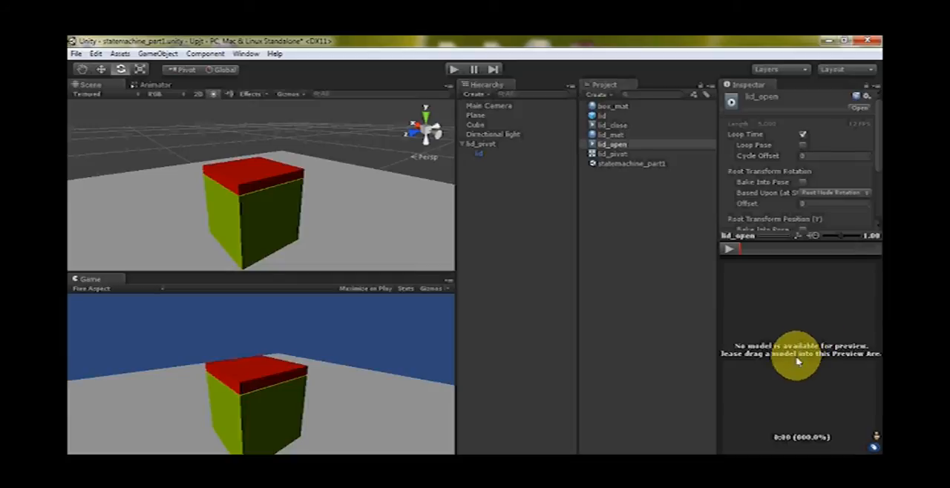
left_click_drag(484, 145, 785, 378)
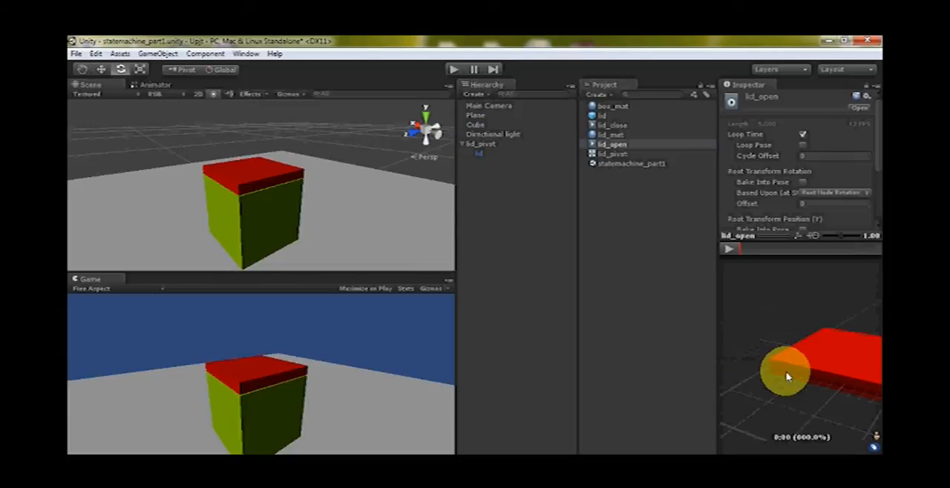
left_click_drag(720, 297, 615, 287)
left_click_drag(812, 382, 736, 378)
left_click(633, 251)
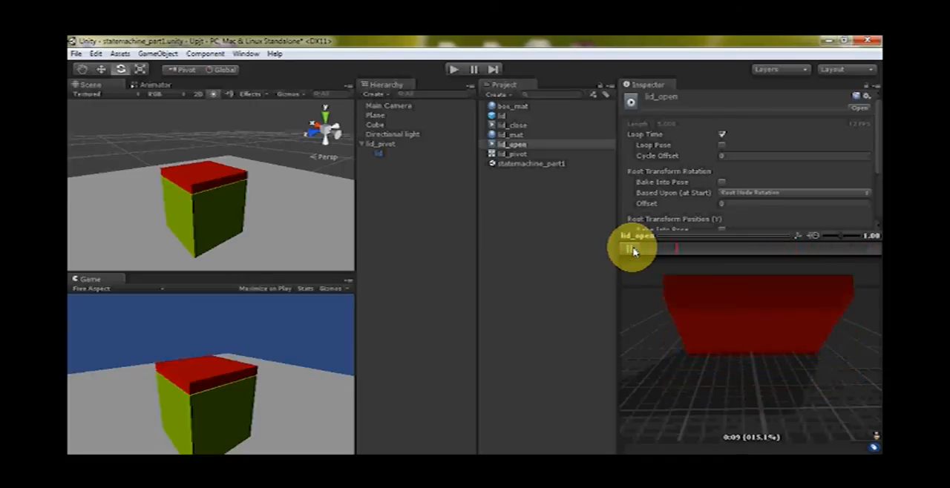
Turn off Loop Time for the lid_open clip and replay its preview from the start
left_click(722, 134)
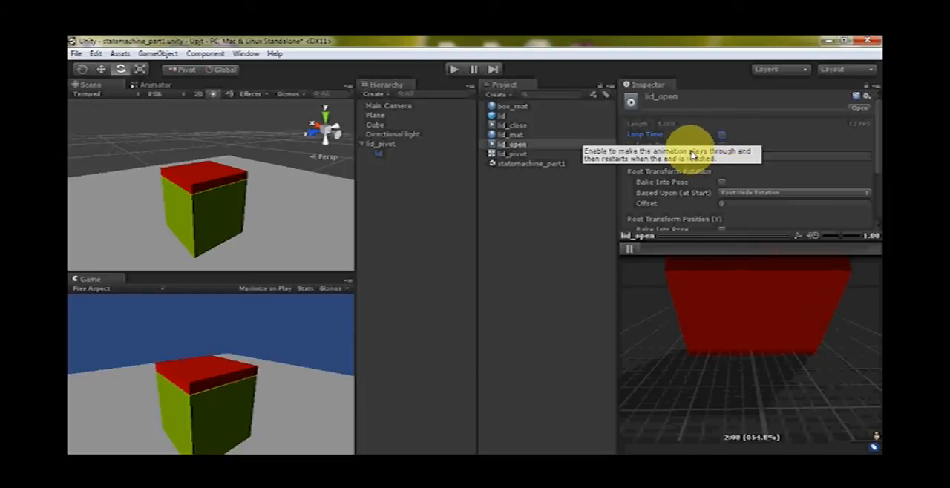
left_click(635, 250)
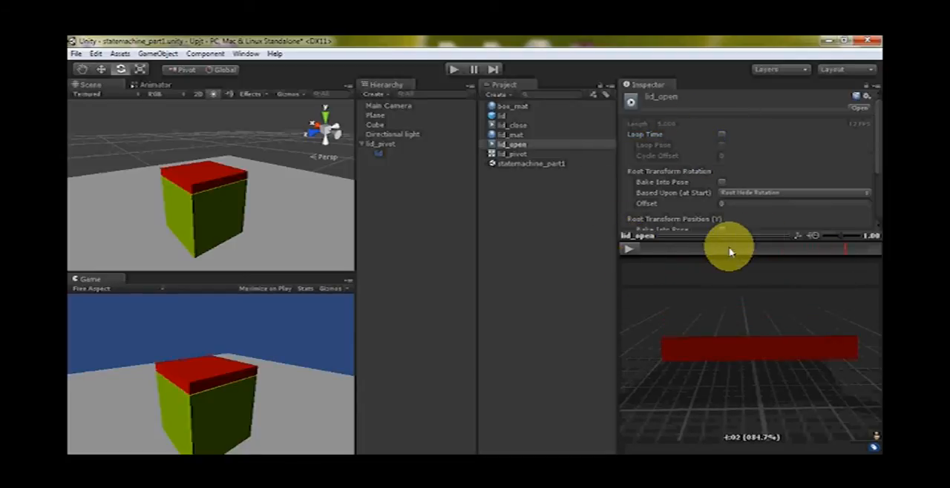
left_click_drag(730, 252, 608, 255)
left_click(633, 251)
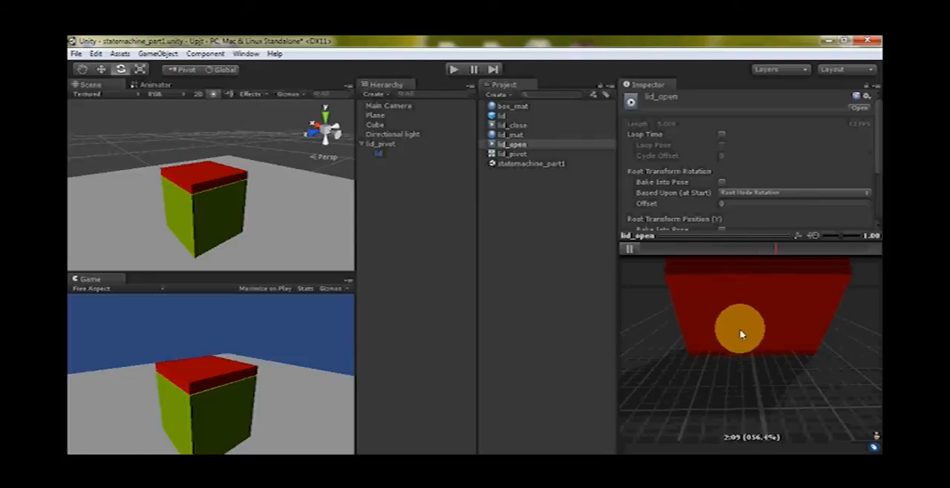
left_click(631, 249)
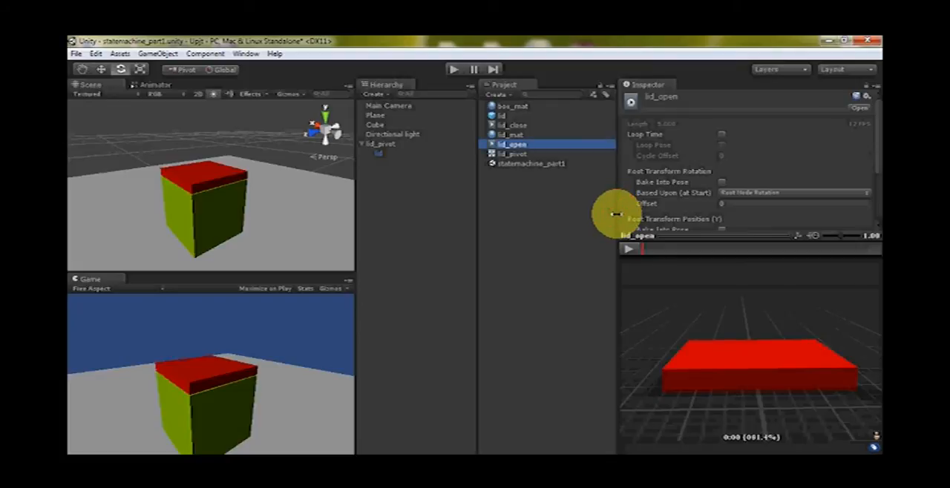
Restore the panel widths, place the lid_open state beside lid_close in the Animator, and set lid_open as the default state
left_click_drag(616, 215, 716, 215)
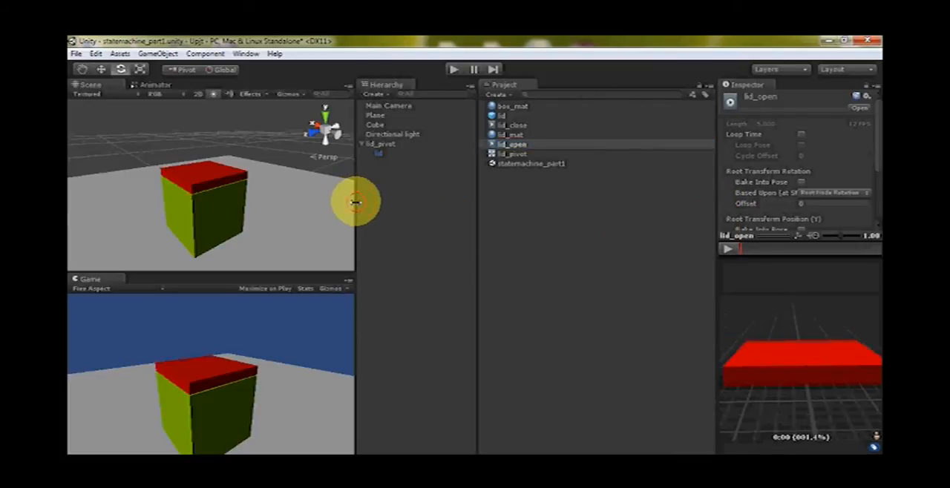
left_click_drag(357, 202, 456, 204)
left_click(151, 85)
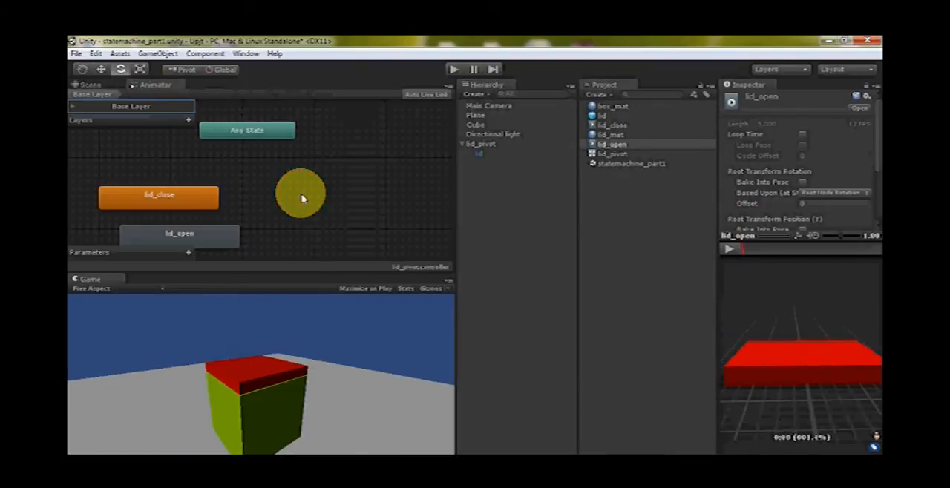
left_click_drag(212, 233, 367, 195)
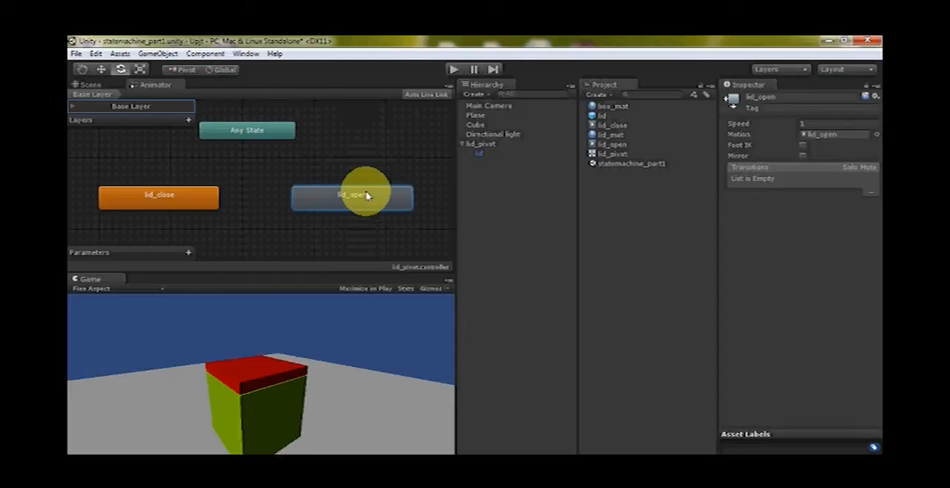
right_click(350, 197)
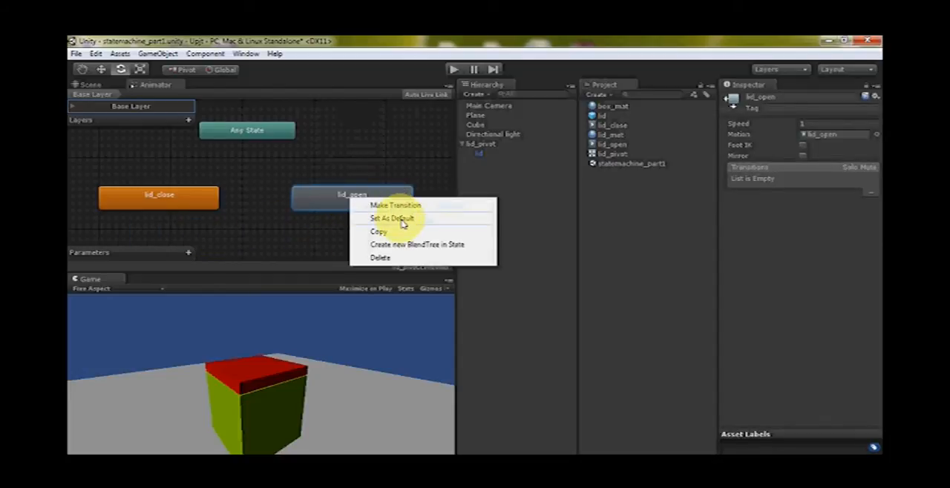
left_click(401, 221)
left_click_drag(339, 200, 313, 197)
Run the scene several times to check how the default lid_open state plays, stopping play mode after each run
left_click(452, 71)
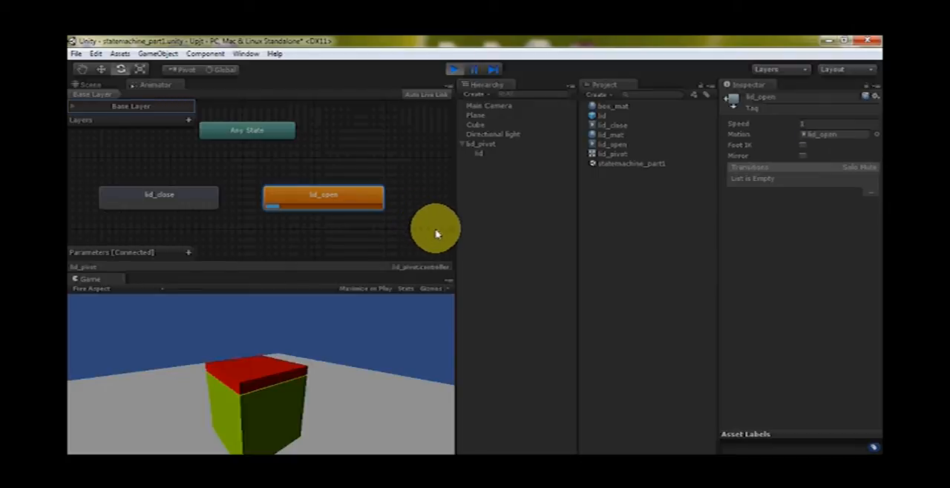
left_click(454, 69)
left_click(453, 69)
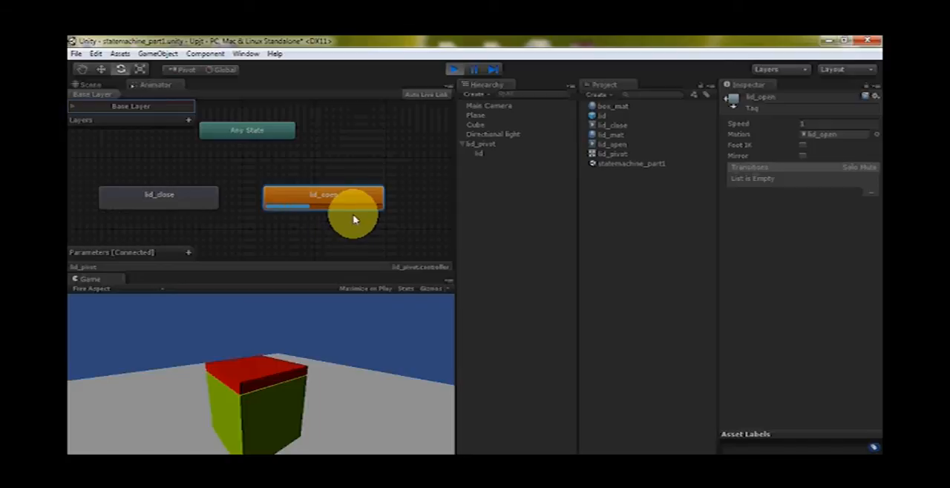
left_click(454, 69)
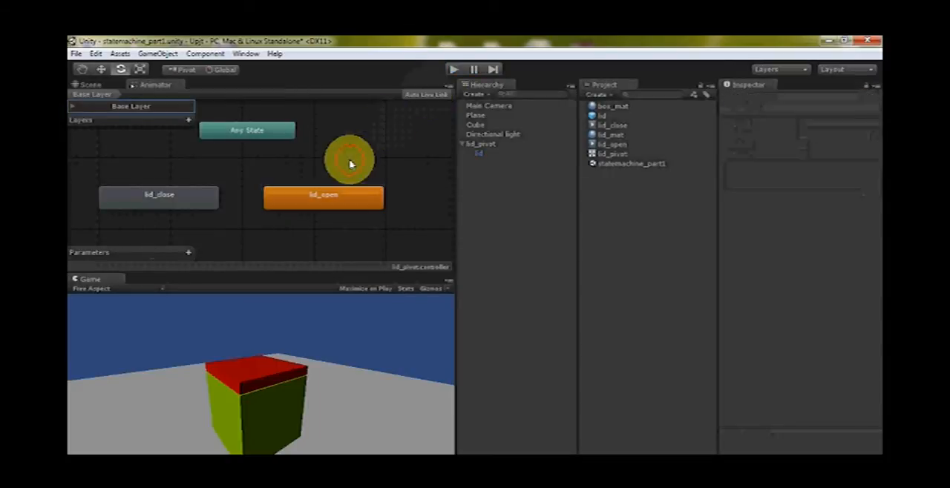
left_click(324, 198)
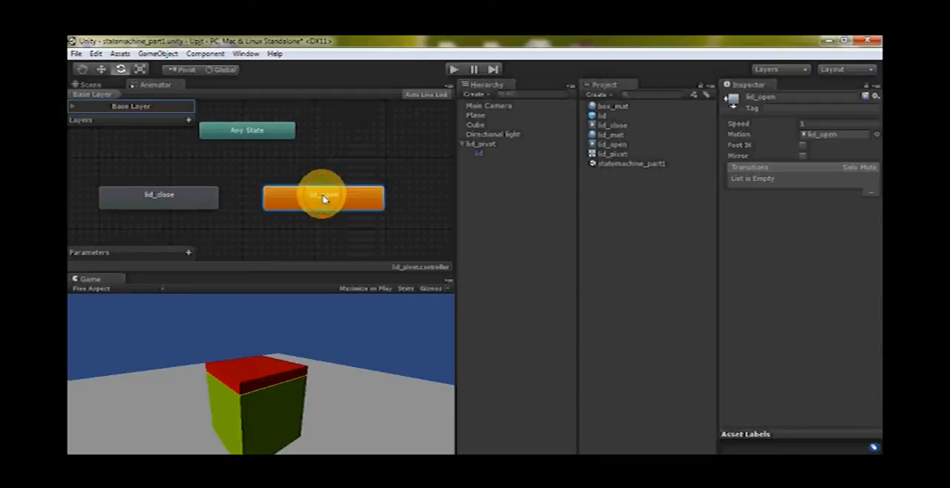
left_click(454, 71)
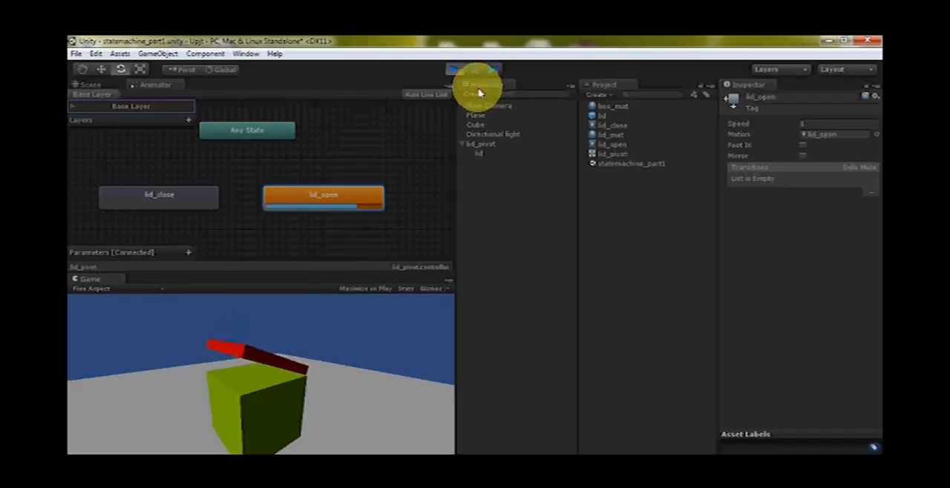
left_click(454, 70)
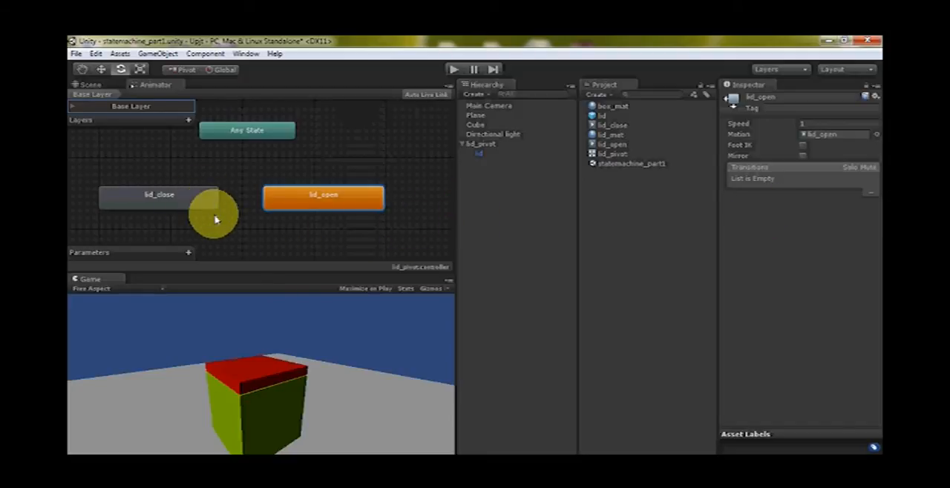
Inspect the lid_close and lid_open states in the Animator, including the settings of lid_open's animation clip
left_click(369, 245)
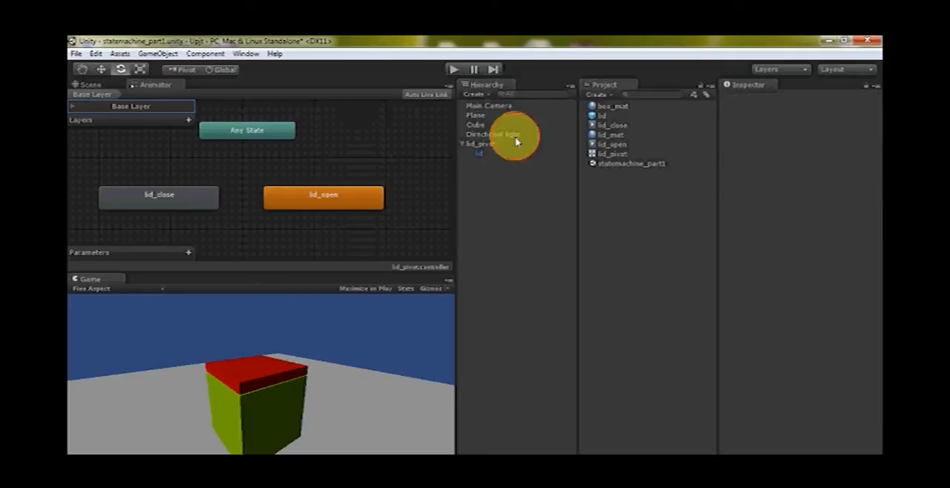
left_click(208, 202)
left_click(336, 202)
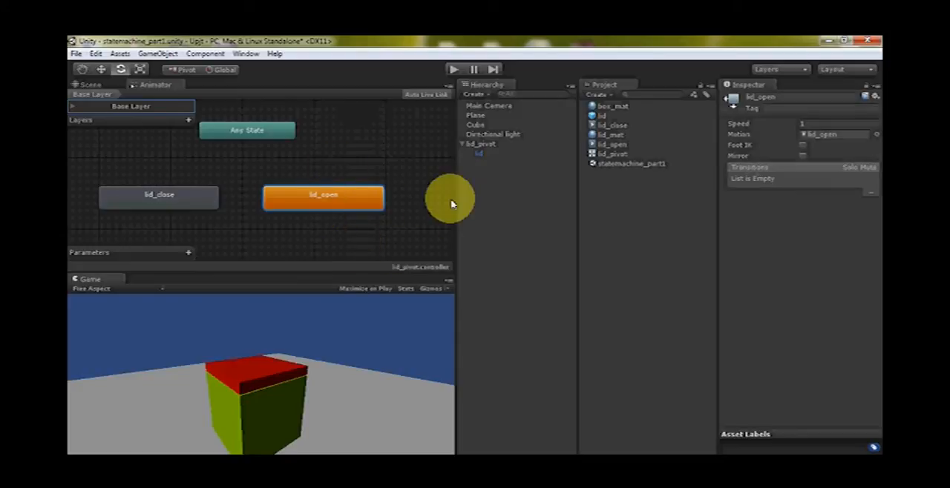
double_click(332, 208)
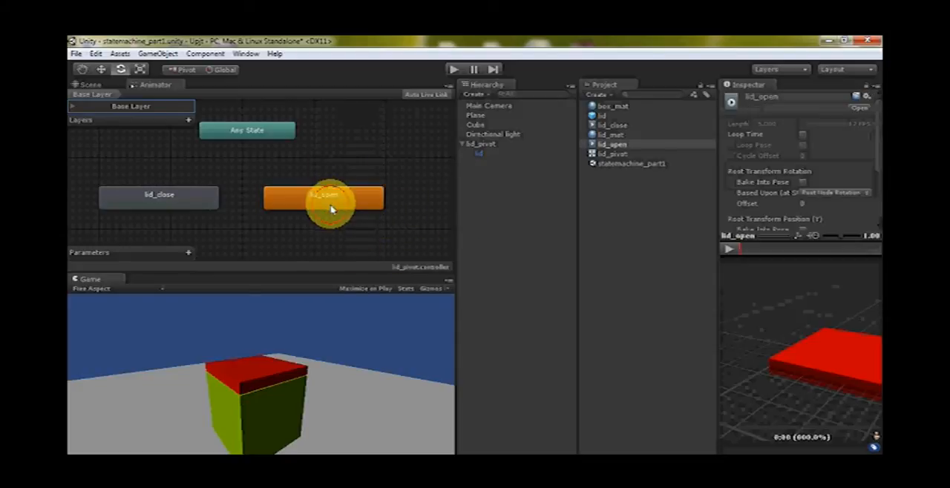
left_click(338, 195)
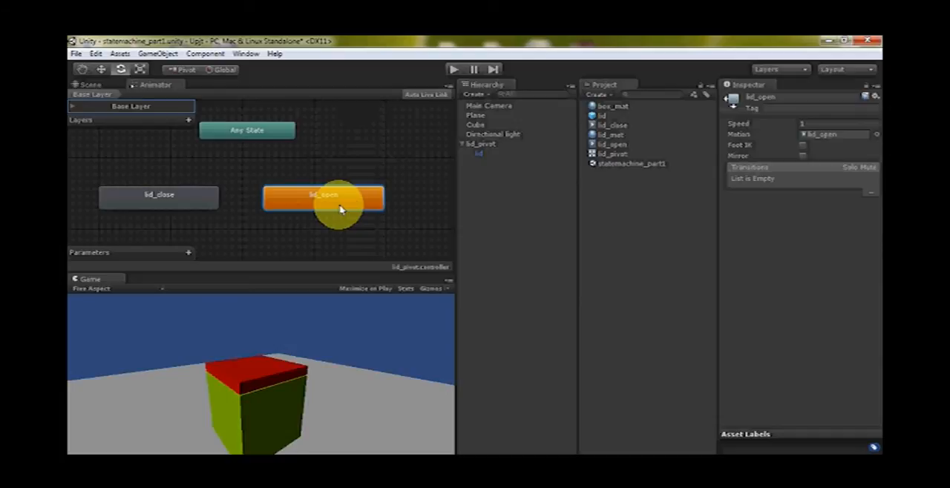
left_click(308, 232)
left_click(297, 196)
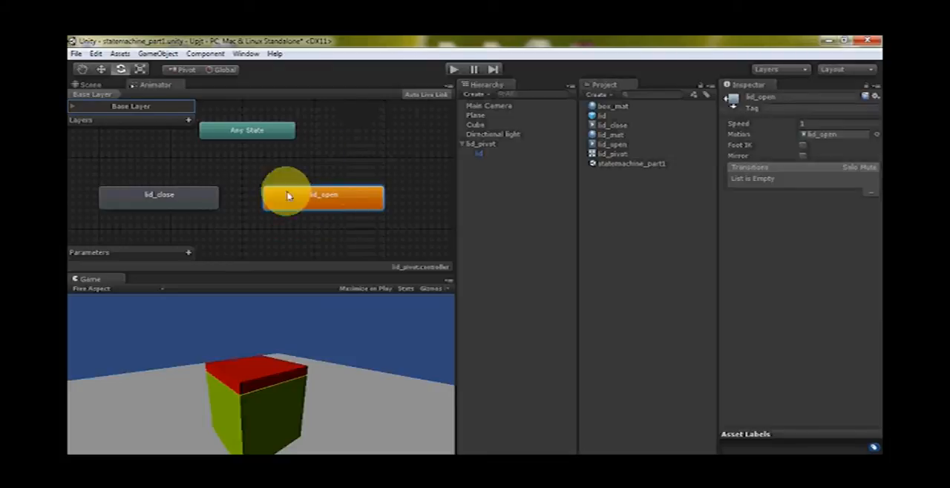
Select lid_pivot, open the Animation window and display the lid_open clip's full timeline of rotation keyframes
left_click(97, 87)
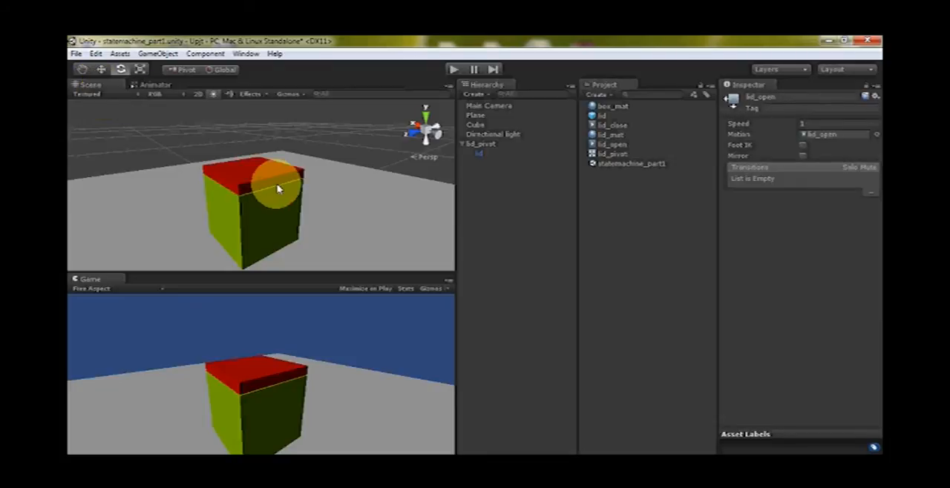
left_click(271, 188)
left_click(481, 144)
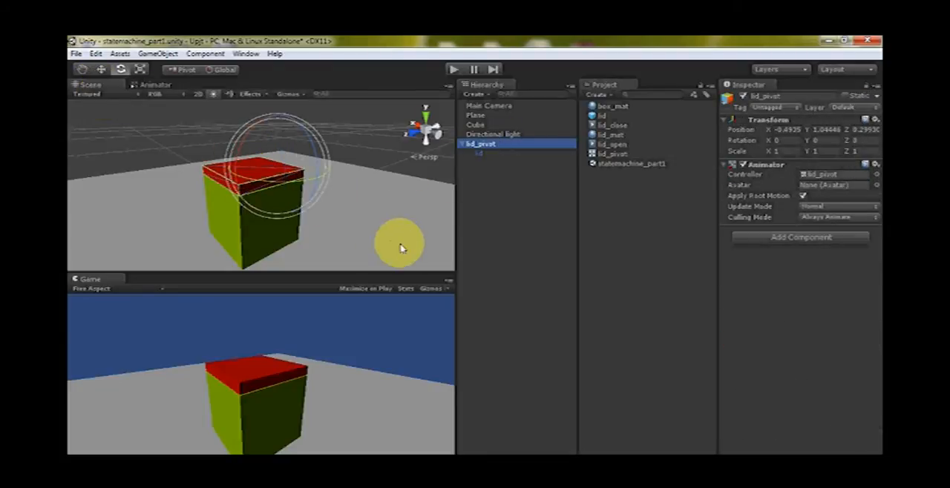
left_click(246, 55)
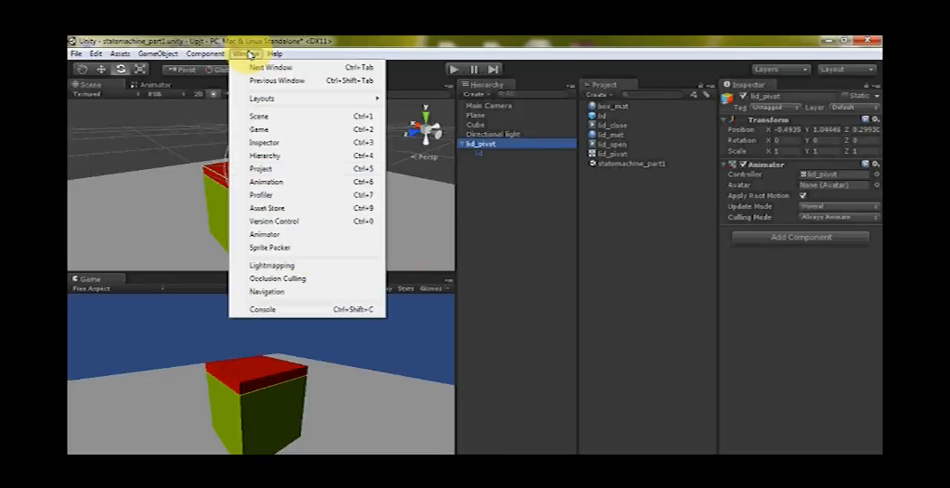
left_click(268, 182)
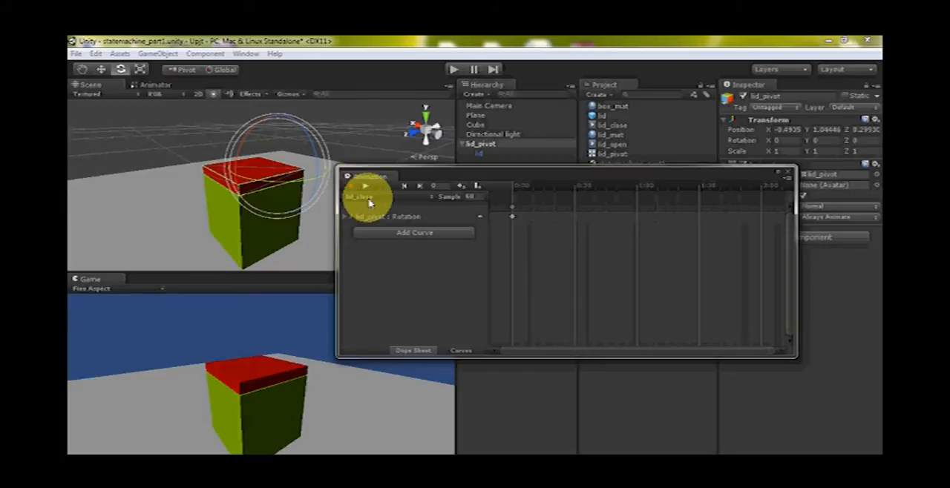
scroll(538, 261, "down", 3)
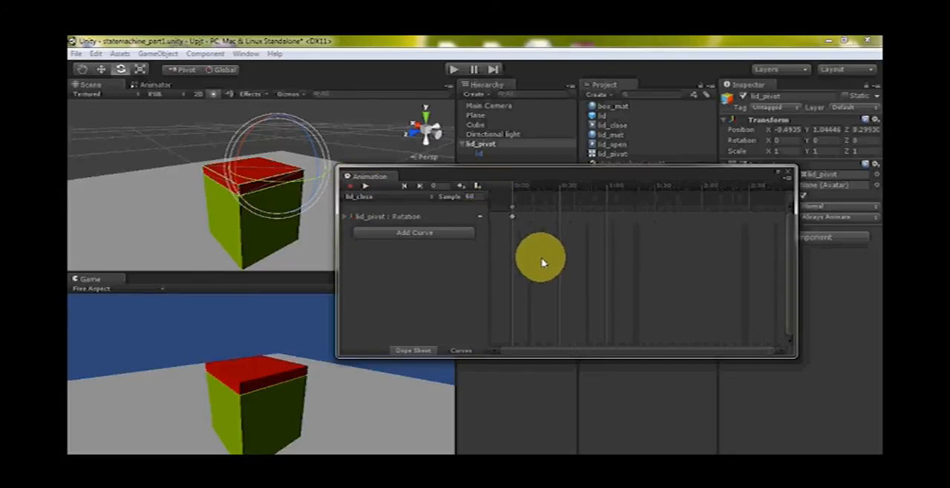
scroll(545, 273, "down", 2)
scroll(547, 279, "down", 2)
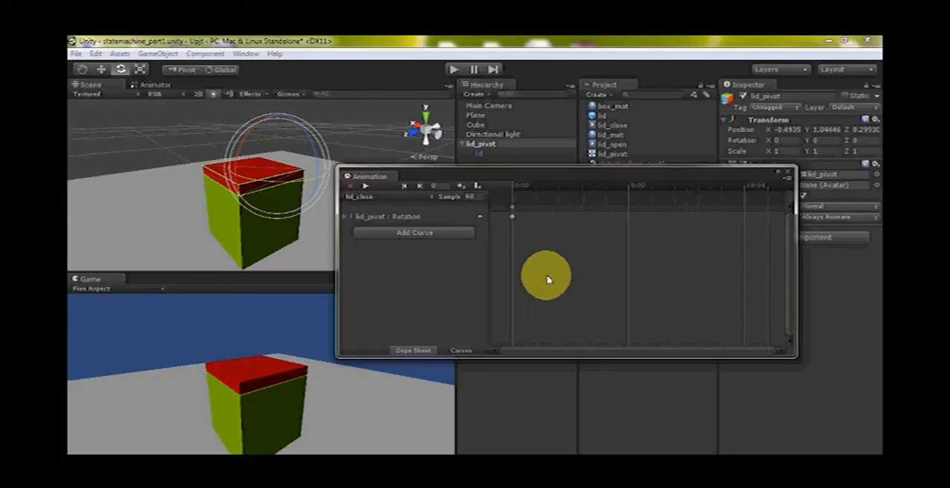
scroll(547, 279, "down", 2)
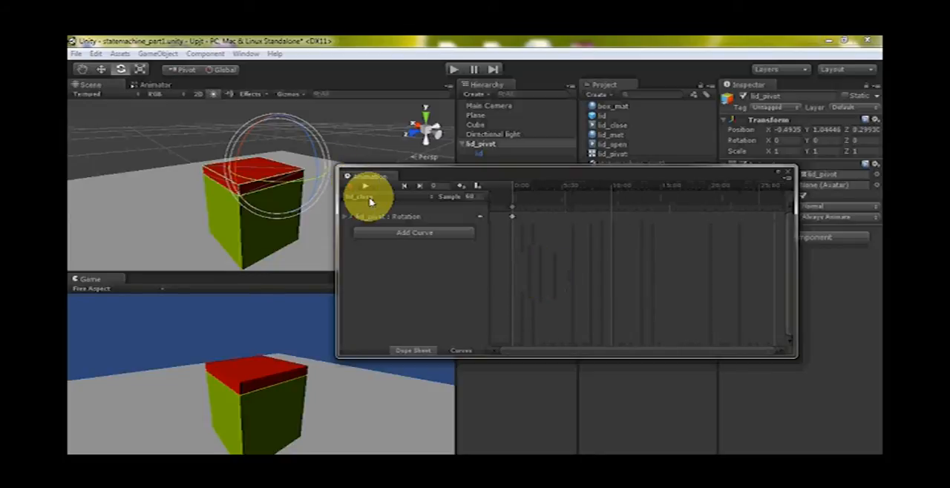
left_click(368, 198)
left_click(381, 223)
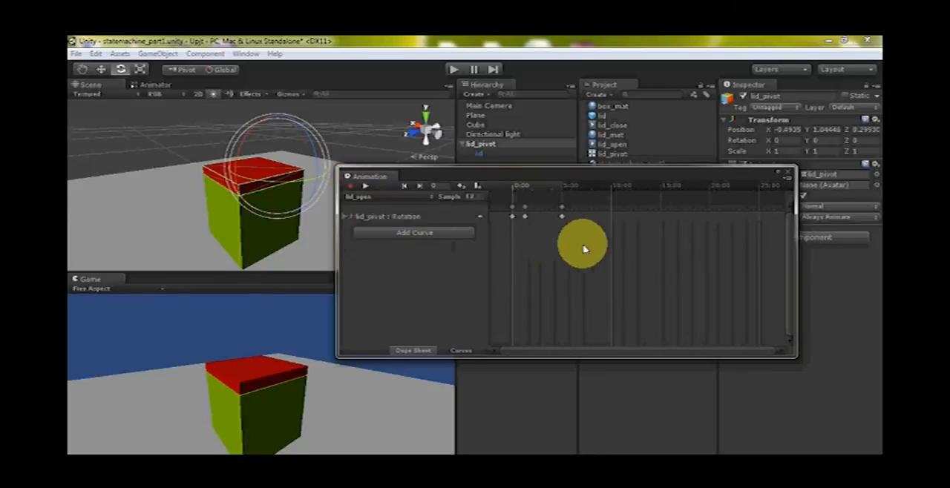
Delete lid_open's rotation keyframe at frame 60, check the pose at frame 15, and test the clip in play mode
left_click_drag(514, 192, 563, 195)
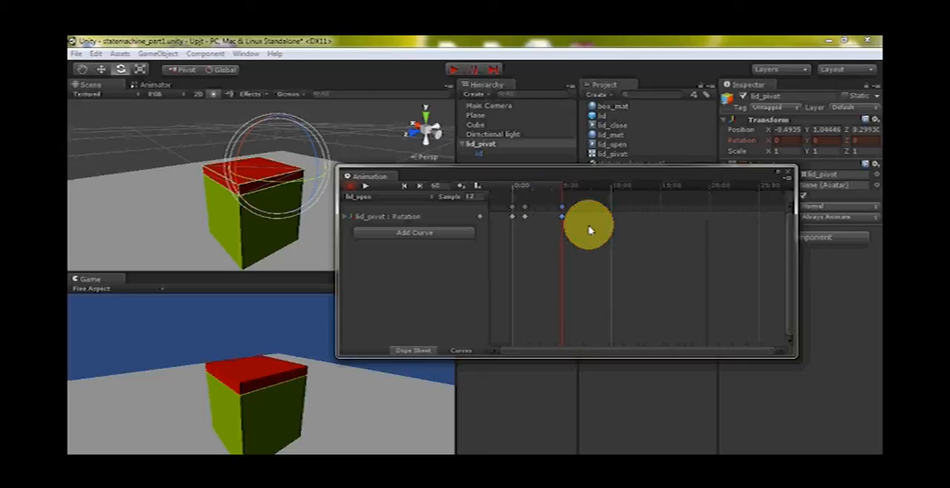
key("Delete")
mouse_move(527, 186)
left_mouse_down()
mouse_move(510, 187)
mouse_move(526, 195)
left_mouse_up()
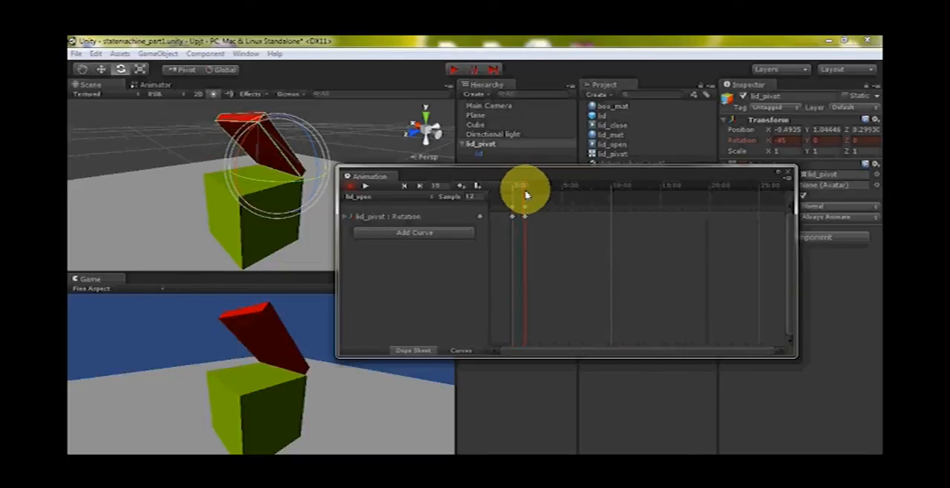
left_click(788, 177)
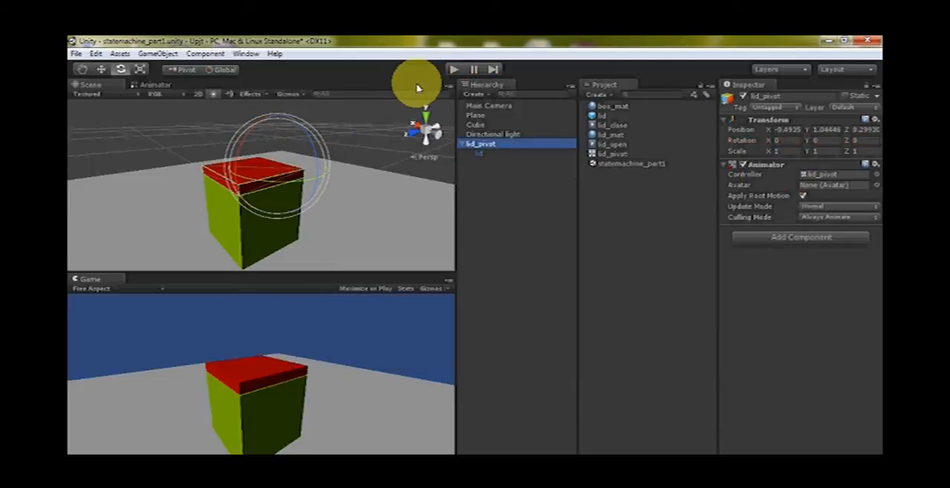
left_click(449, 73)
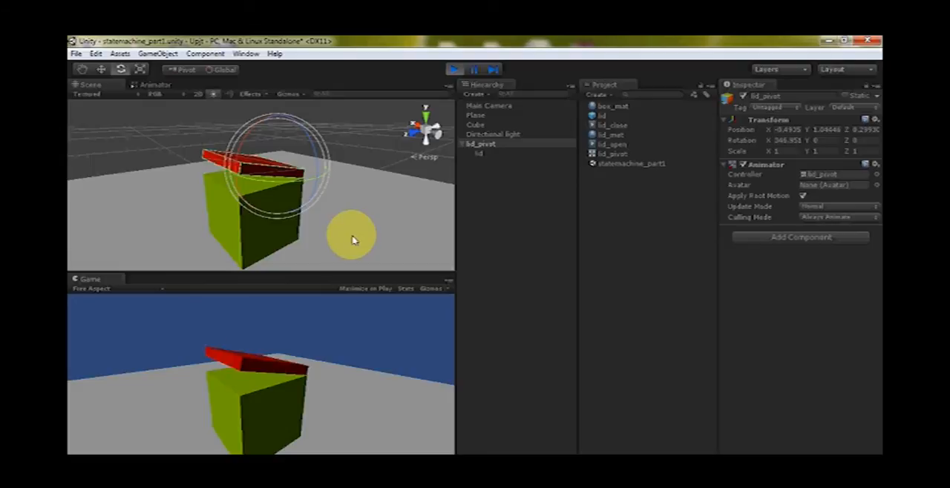
left_click(454, 70)
Space the lid_close and lid_open states slightly farther apart in the Animator and review the settings of both states
left_click(149, 84)
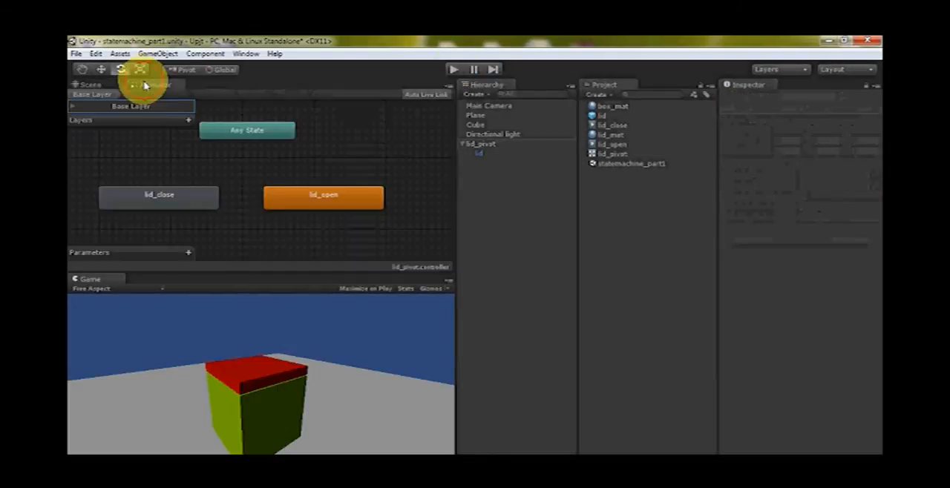
left_click(159, 203)
left_click(270, 173)
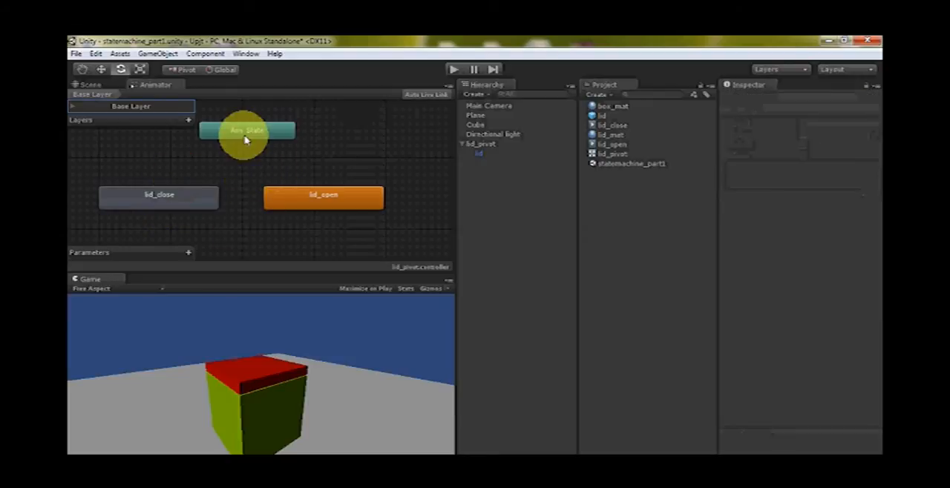
left_click(244, 135)
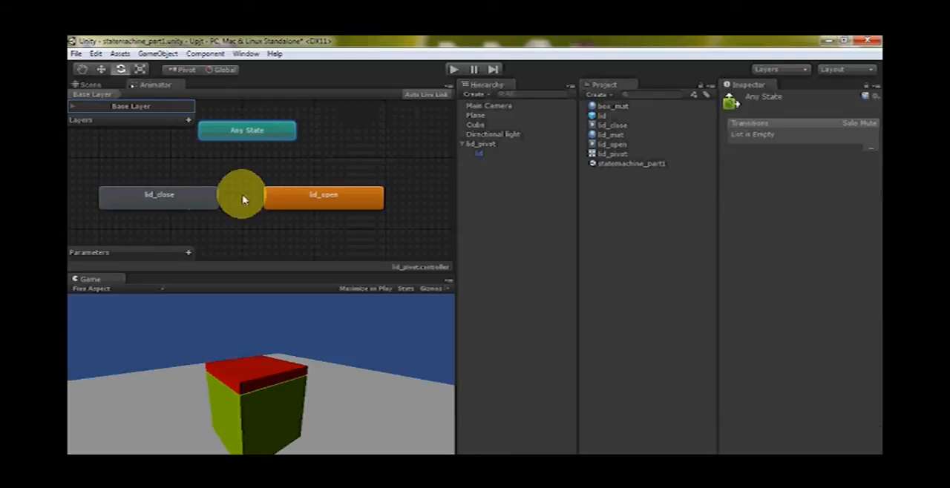
left_click(236, 216)
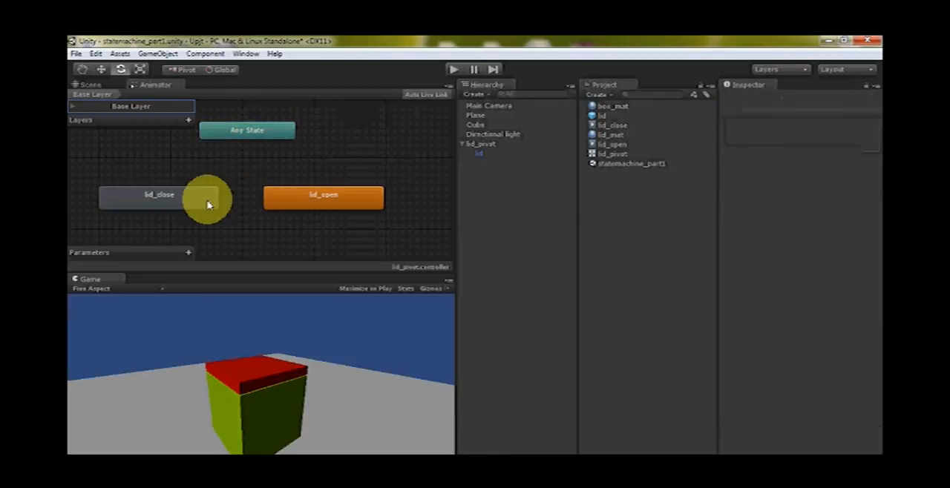
left_click_drag(177, 197, 207, 199)
left_click_drag(333, 199, 354, 198)
left_click(152, 201)
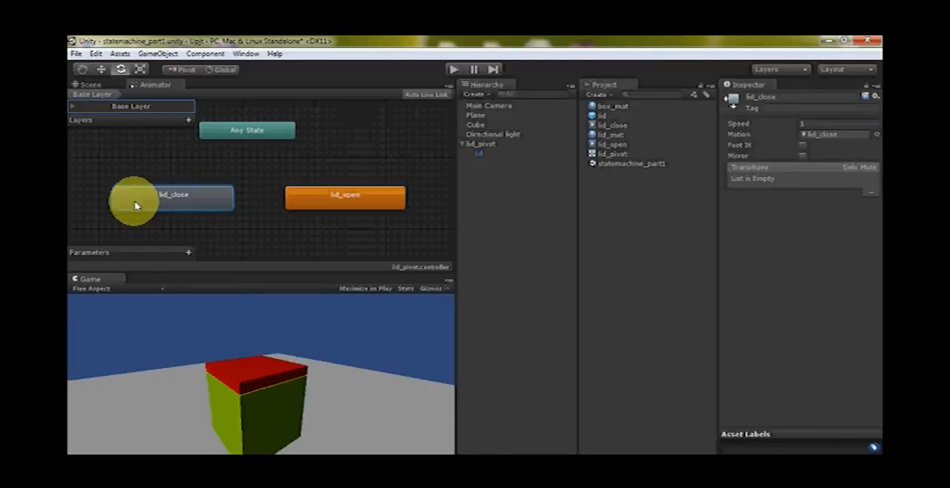
left_click(280, 197)
left_click(343, 193)
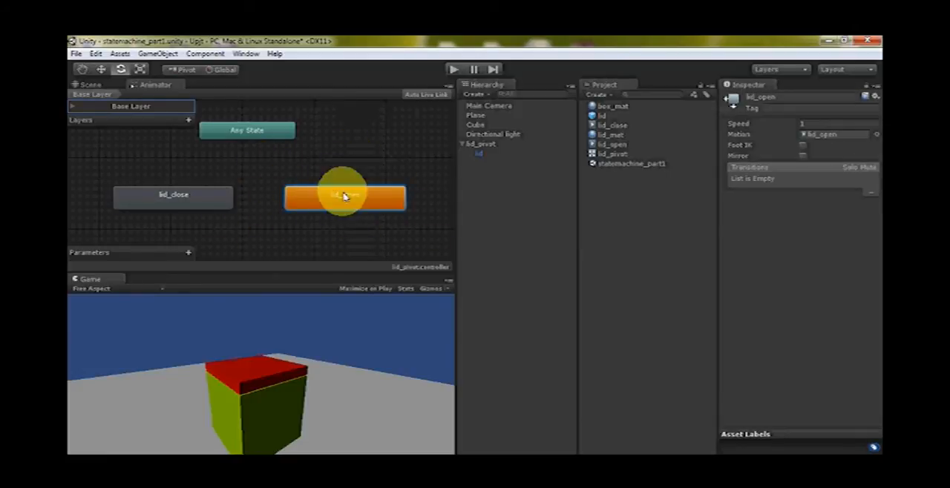
Set lid_close as the default Animator state and run the scene once to check how it plays
left_click(195, 197)
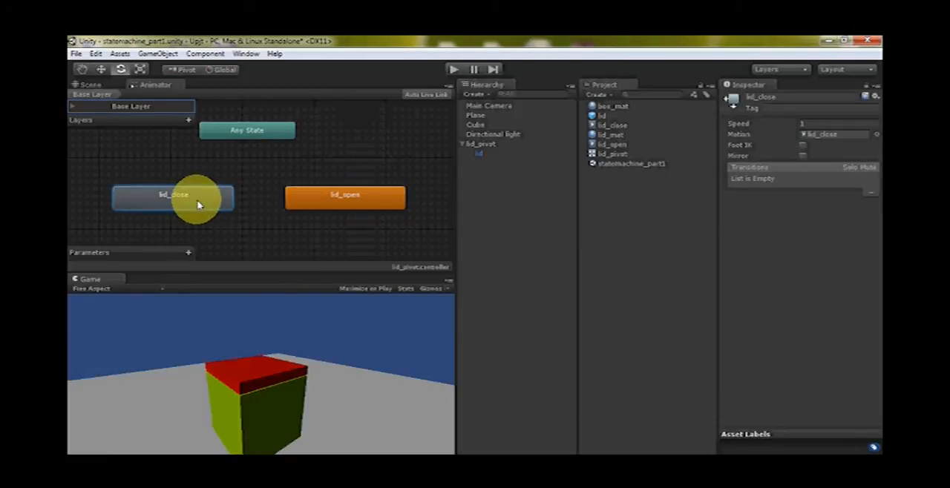
right_click(199, 205)
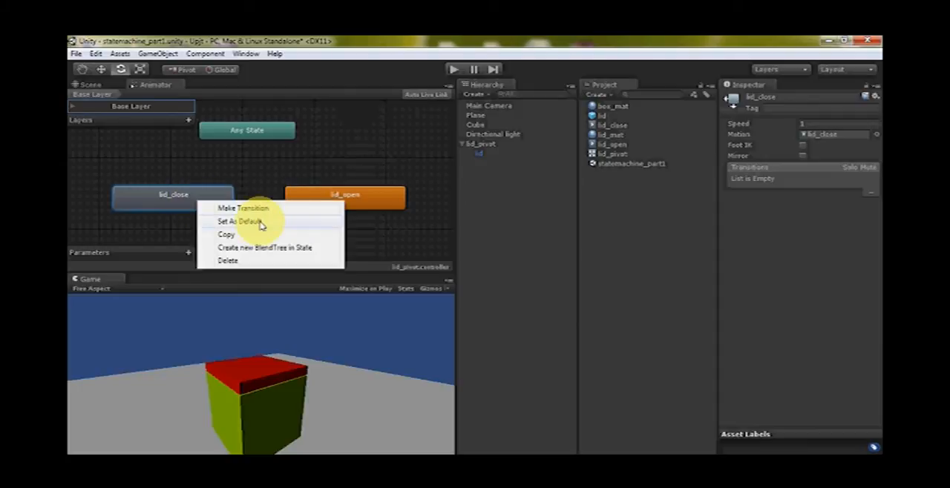
left_click(259, 222)
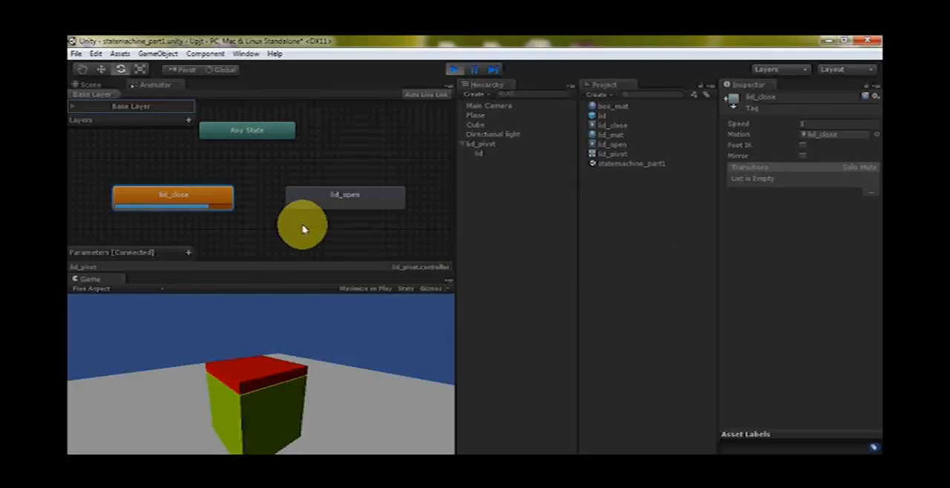
left_click(453, 69)
Make lid_open the default Animator state again and run the scene once to watch it play
right_click(338, 193)
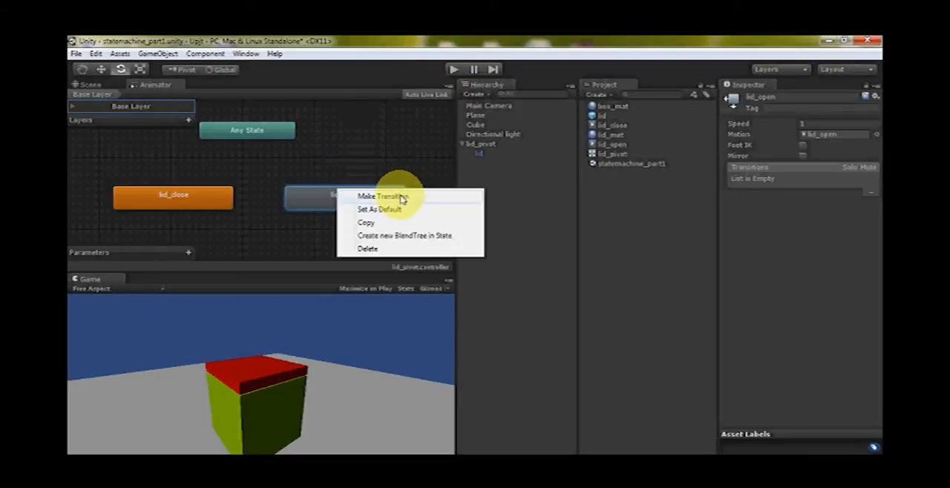
left_click(382, 210)
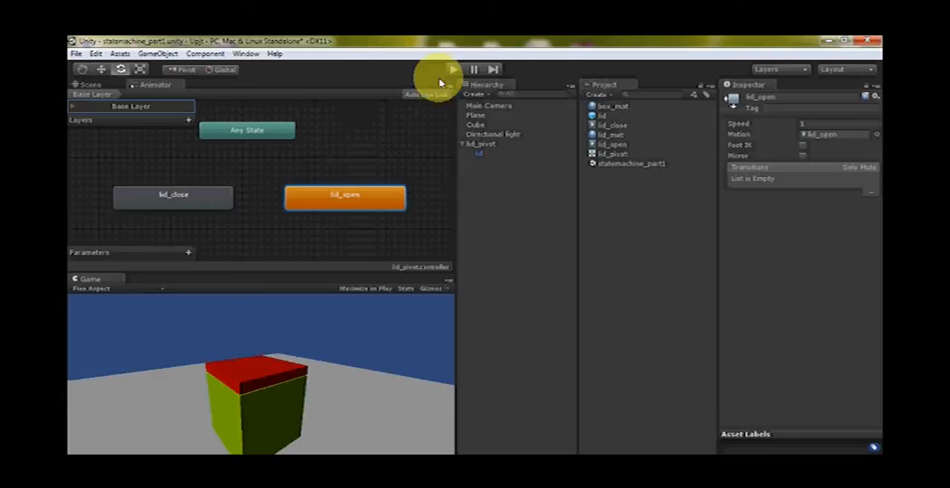
left_click(453, 69)
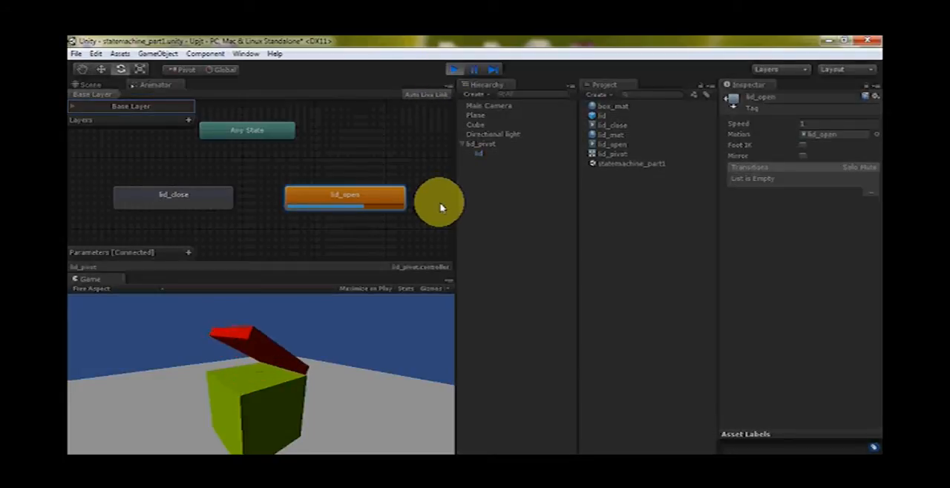
left_click(453, 70)
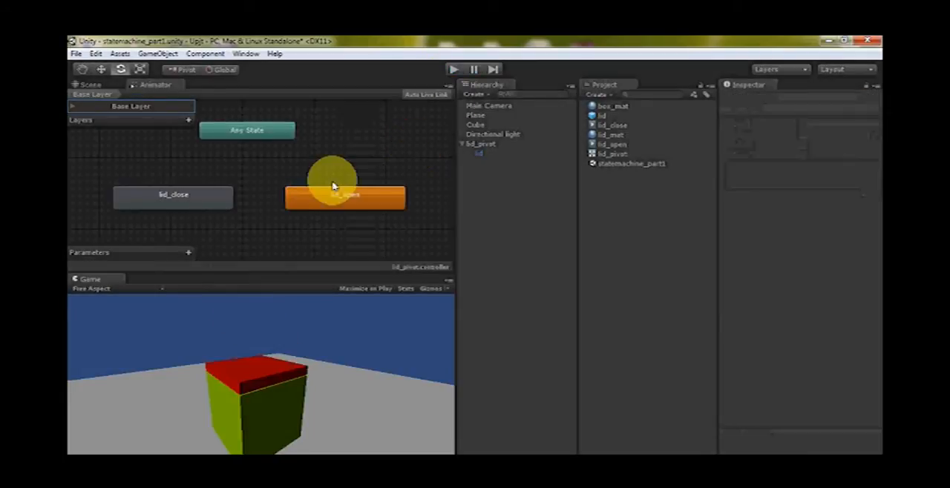
Realign the lid_close and lid_open states side by side and make a transition from lid_close to lid_open
left_click_drag(178, 201, 155, 193)
left_click_drag(325, 195, 324, 192)
right_click(192, 196)
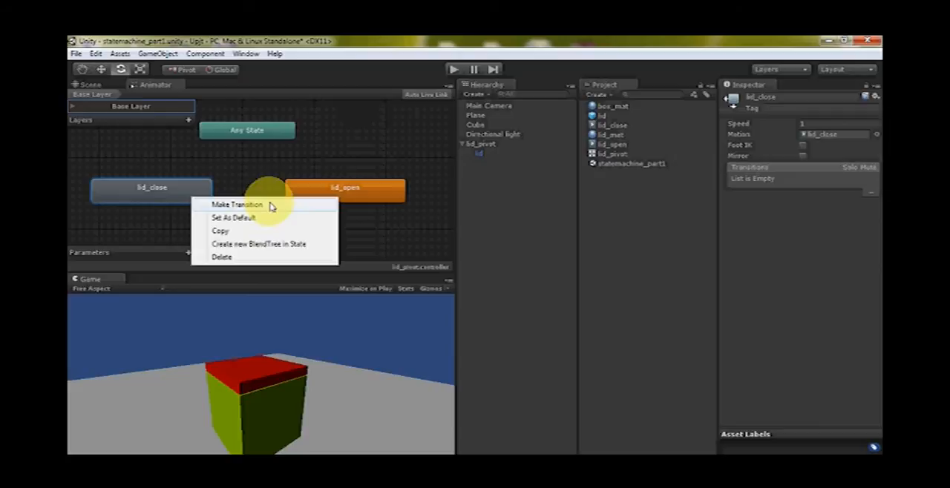
left_click(243, 205)
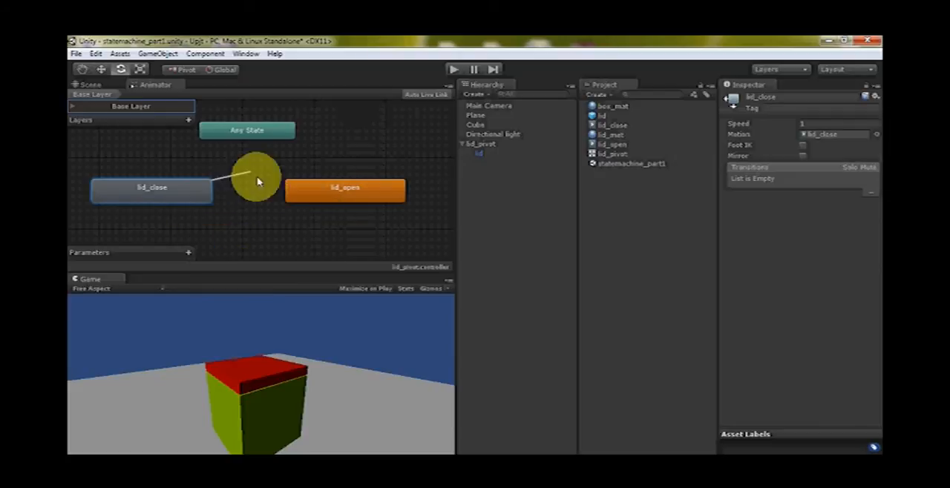
left_click(317, 187)
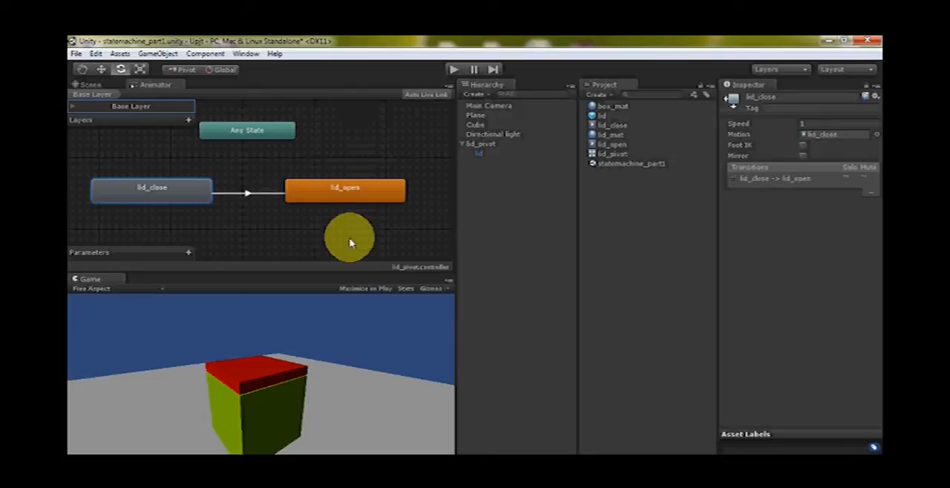
Make a return transition from the lid_open state to the lid_close state
right_click(324, 192)
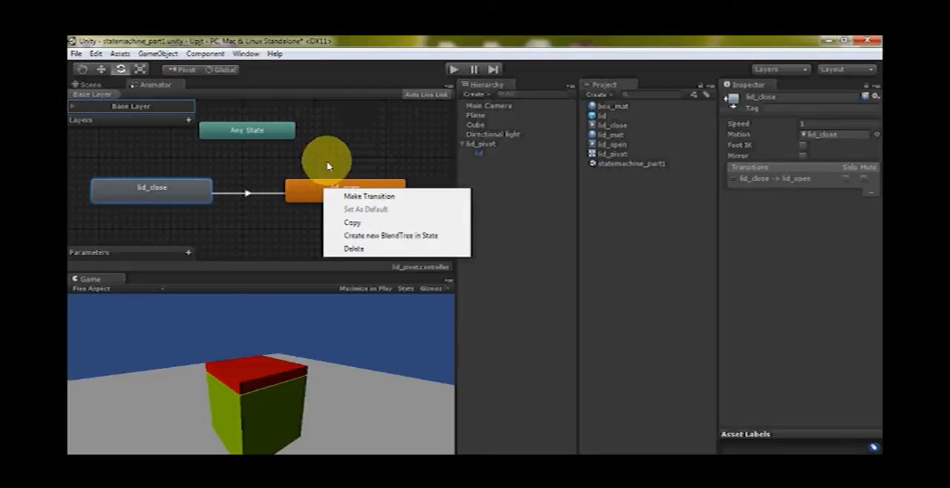
left_click(379, 197)
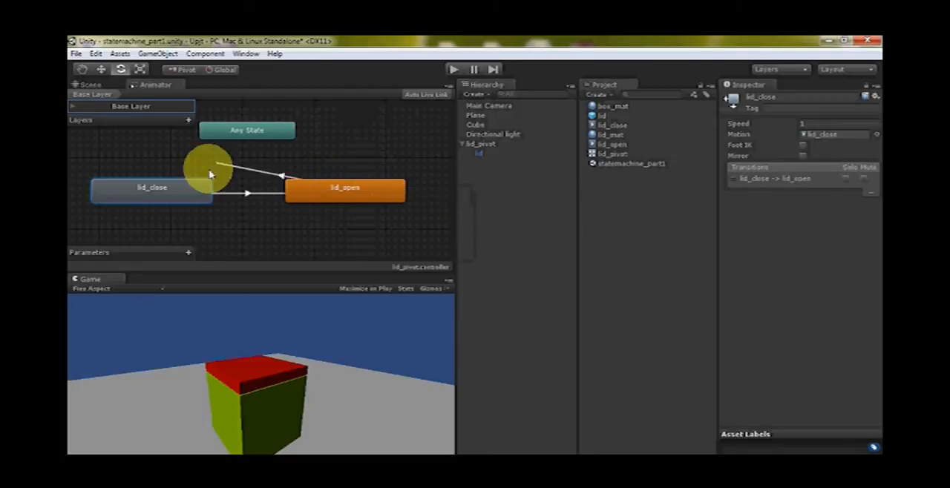
left_click(199, 193)
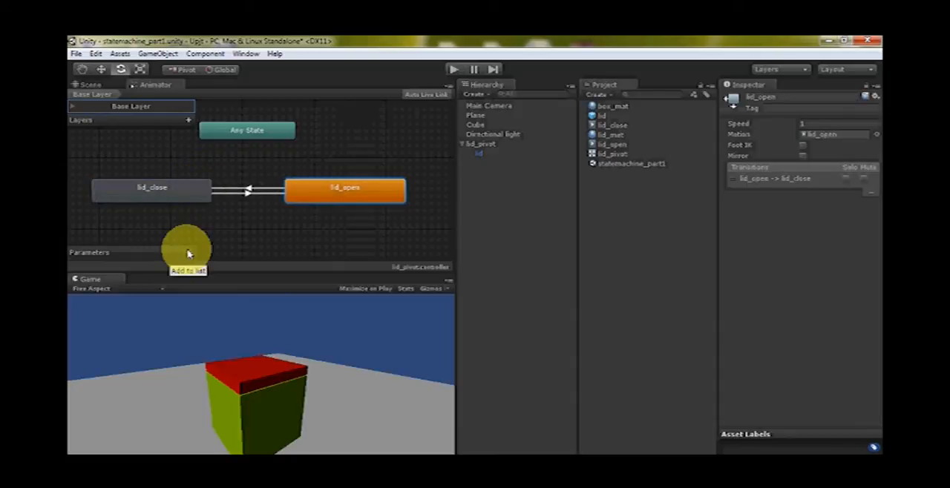
Move the lid_open state slightly farther from lid_close and review the transition listed for each state
left_click(148, 191)
left_click_drag(335, 193, 356, 196)
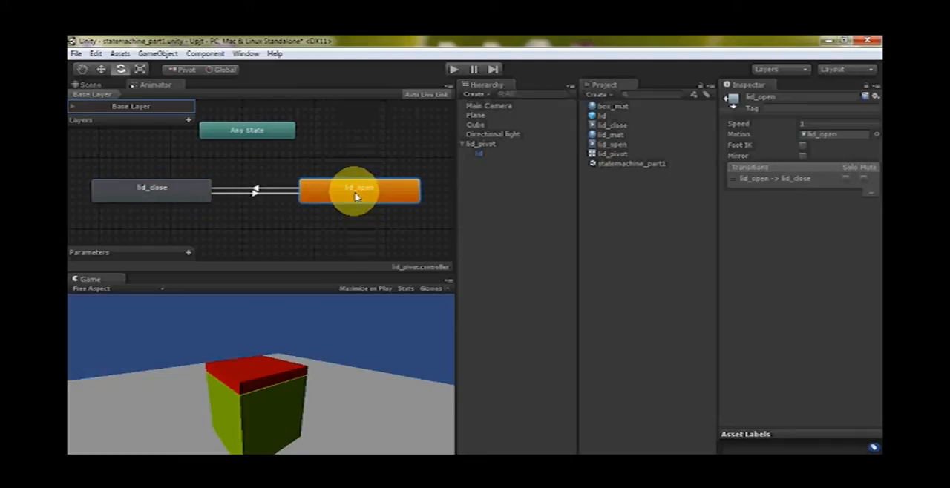
left_click(144, 194)
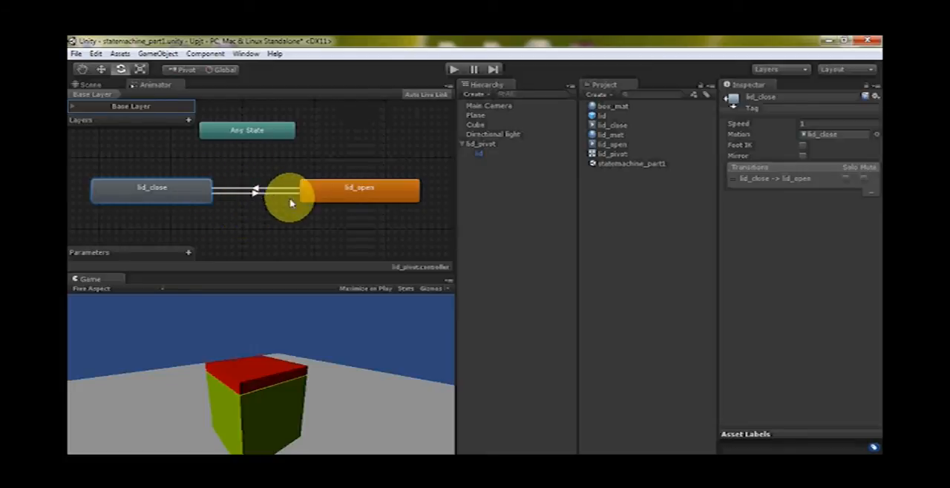
left_click(356, 198)
left_click(170, 191)
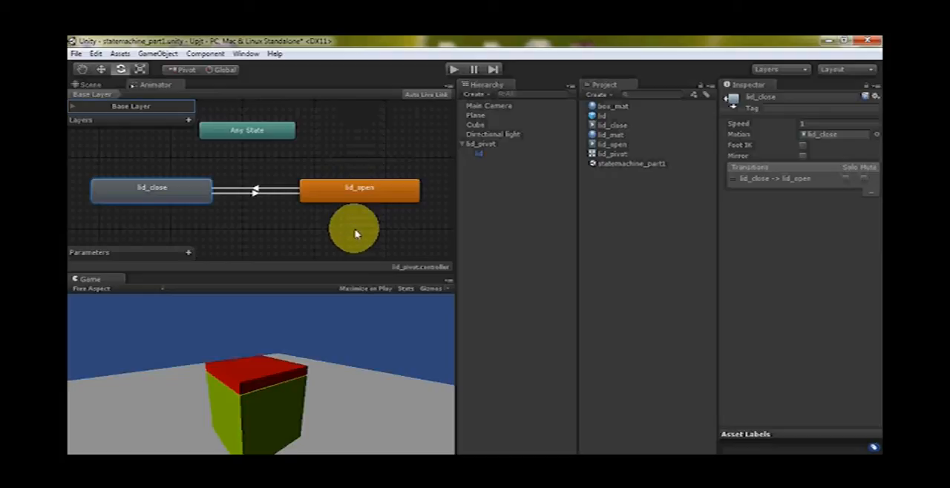
left_click(166, 197)
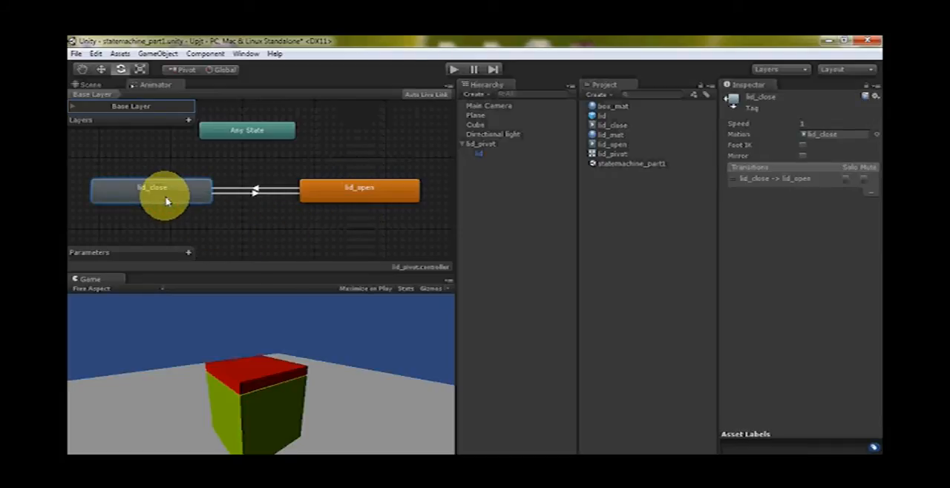
Play the scene, then examine the timing and exit condition of the lid_close to lid_open transition in a wider Inspector
left_click(453, 69)
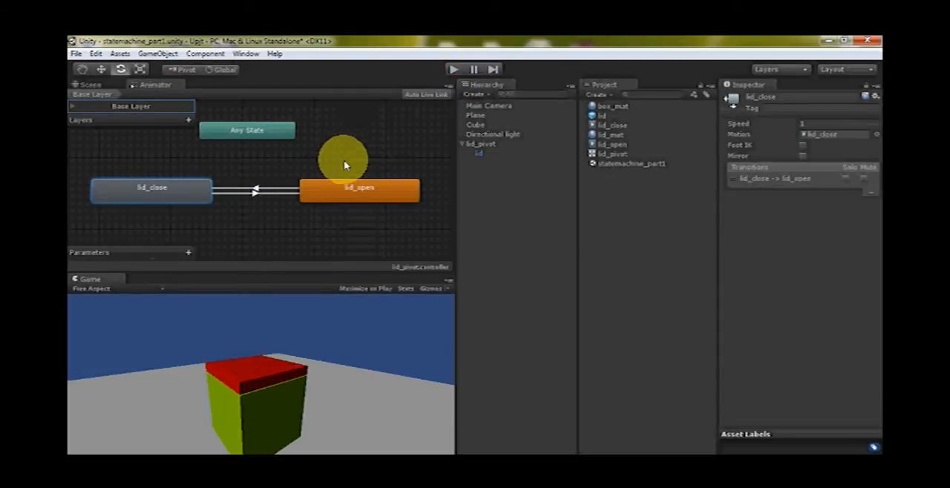
left_click(254, 190)
left_click_drag(771, 236, 695, 253)
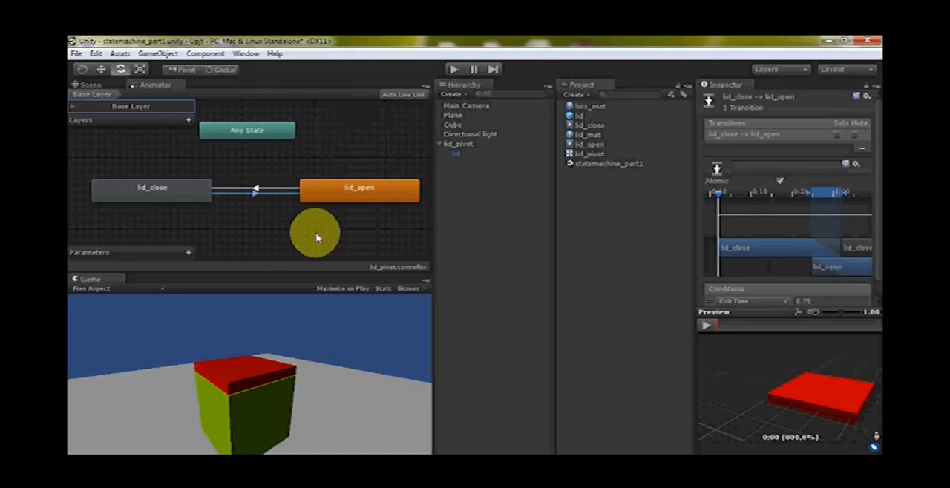
left_click(286, 236)
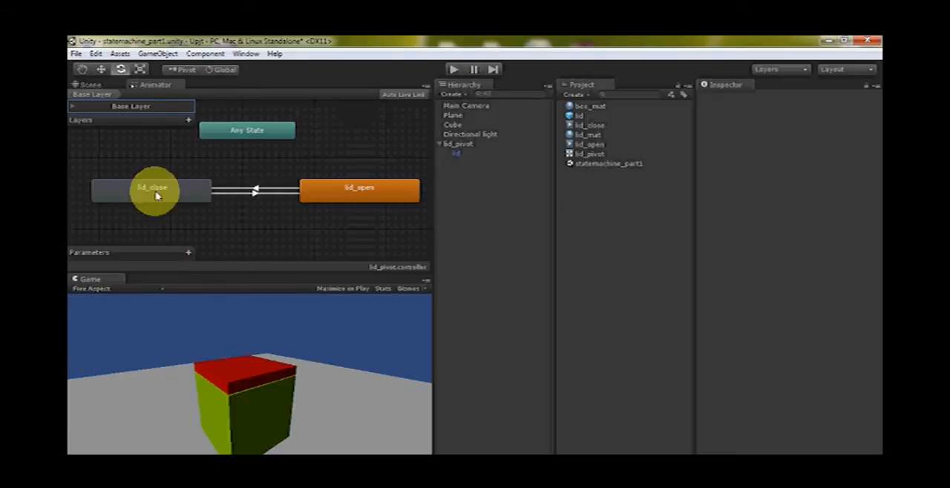
Add an Int parameter named anim_state to the Animator with a value of 0 and dismiss the download notification
left_click(190, 257)
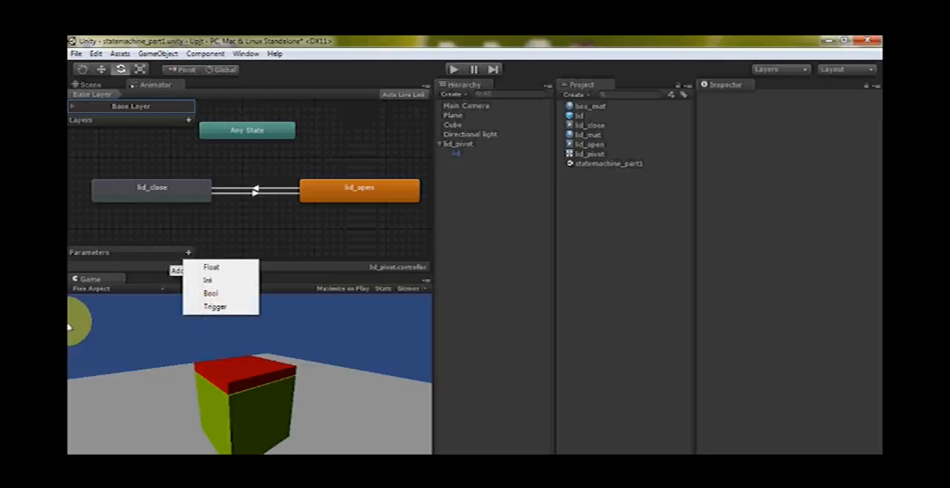
left_click(211, 285)
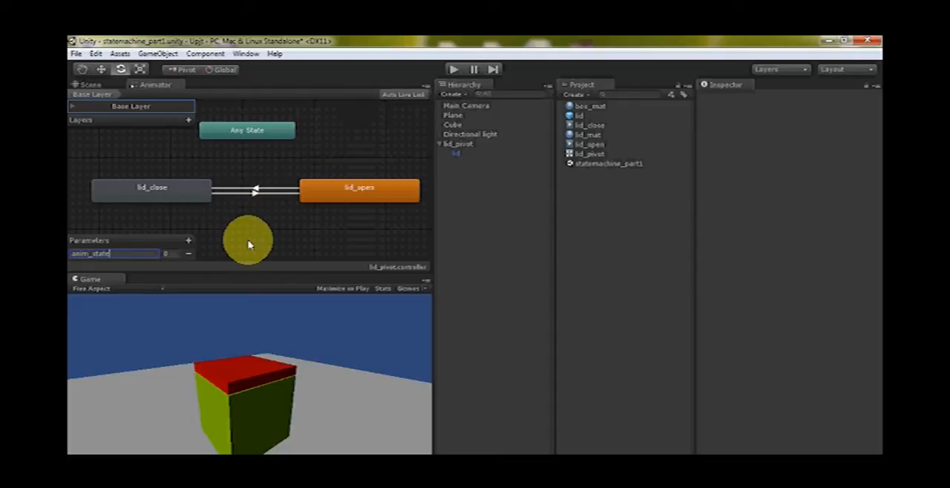
left_click_drag(127, 254, 68, 252)
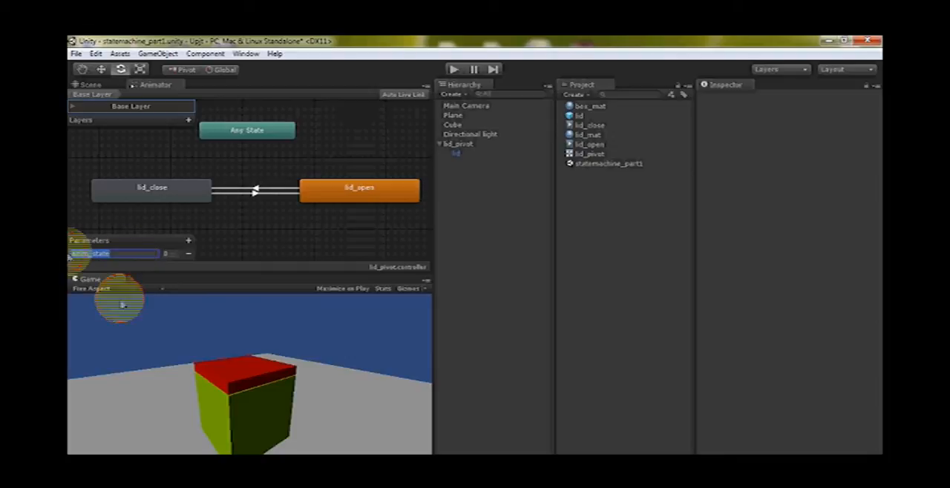
left_click(171, 254)
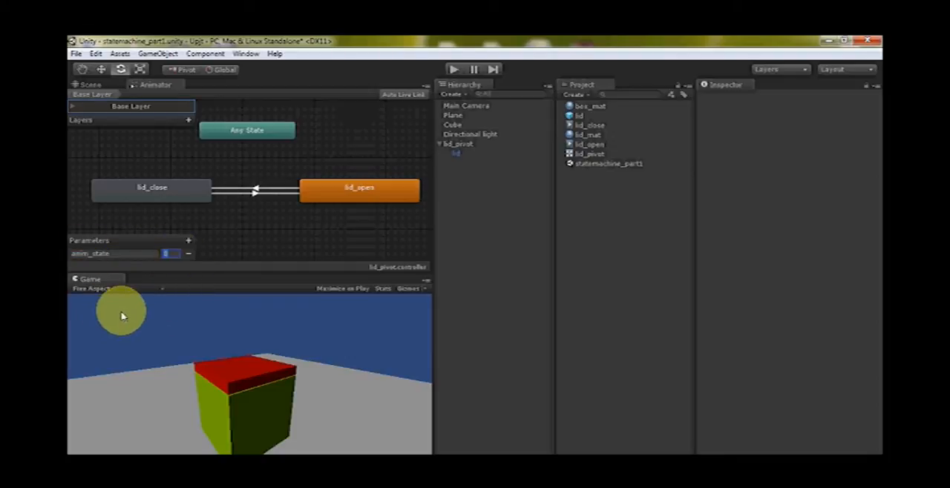
left_click_drag(126, 255, 75, 251)
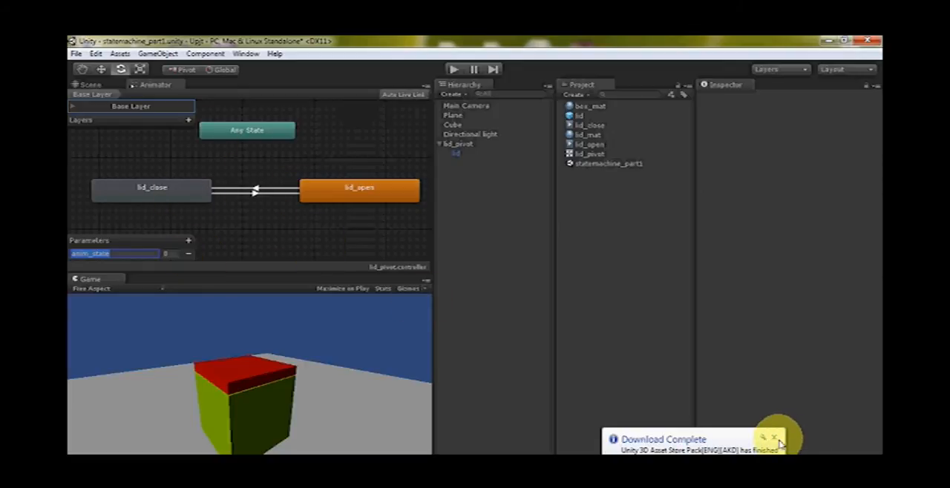
left_click(776, 439)
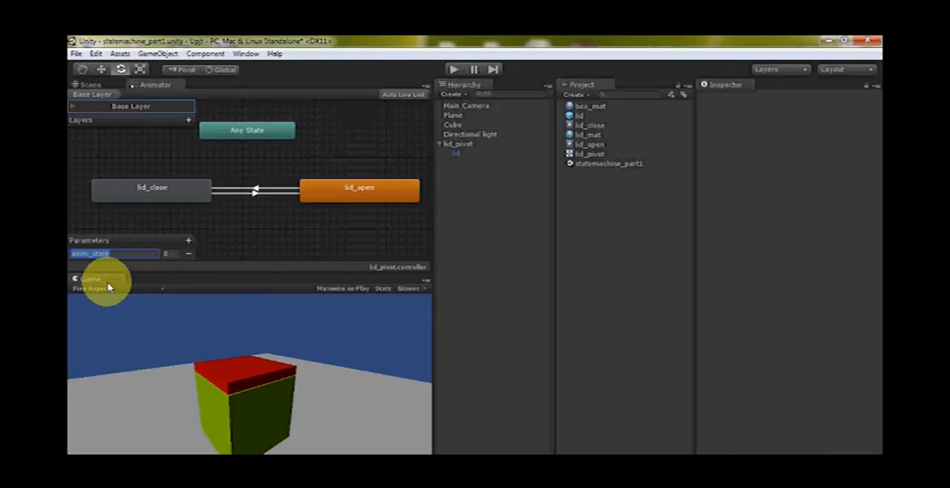
Change the lid_close to lid_open transition's condition from Exit Time to anim_state Equals 1
left_click(253, 193)
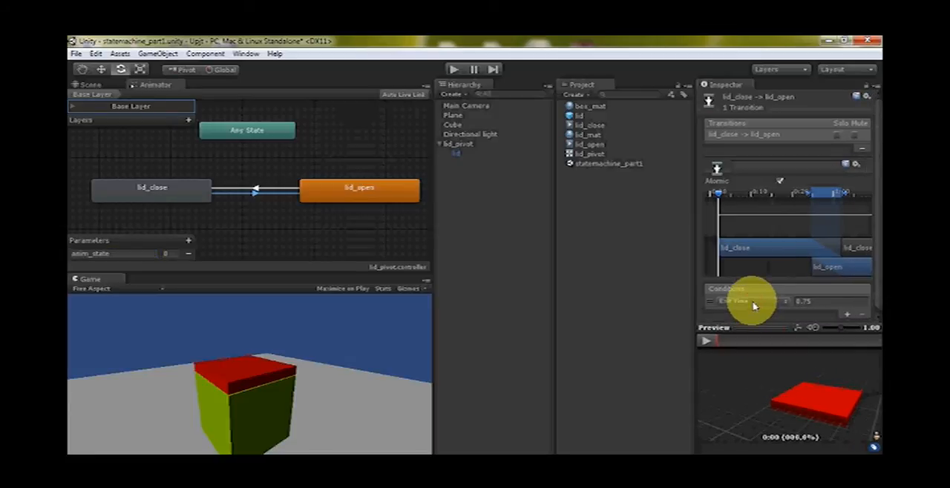
left_click(752, 301)
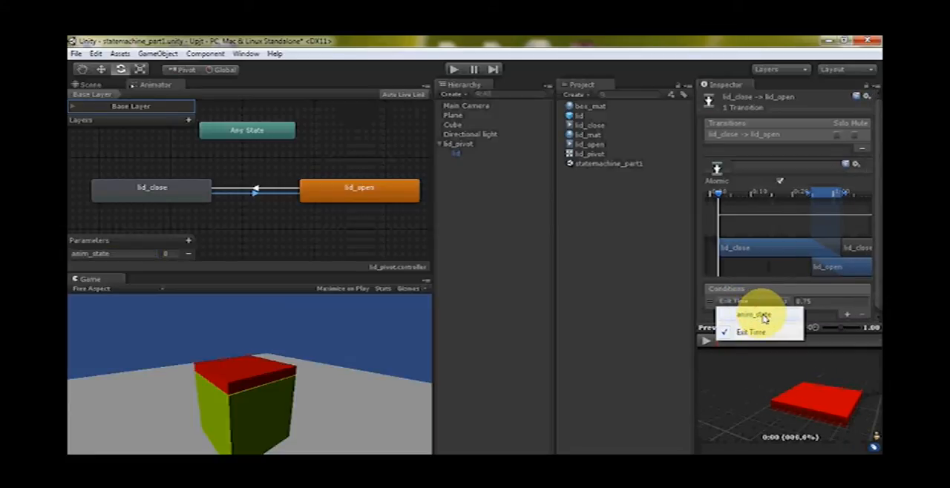
left_click(765, 318)
left_click(805, 303)
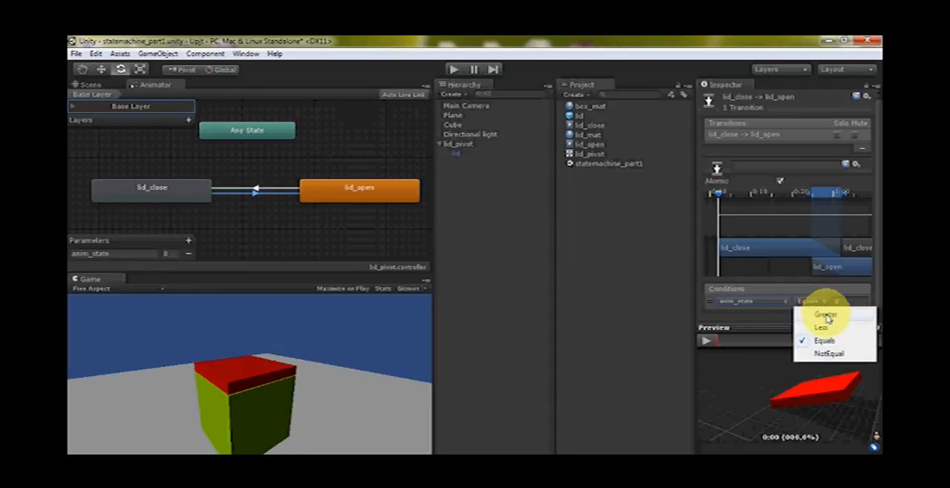
left_click(825, 315)
left_click(844, 302)
left_click(807, 303)
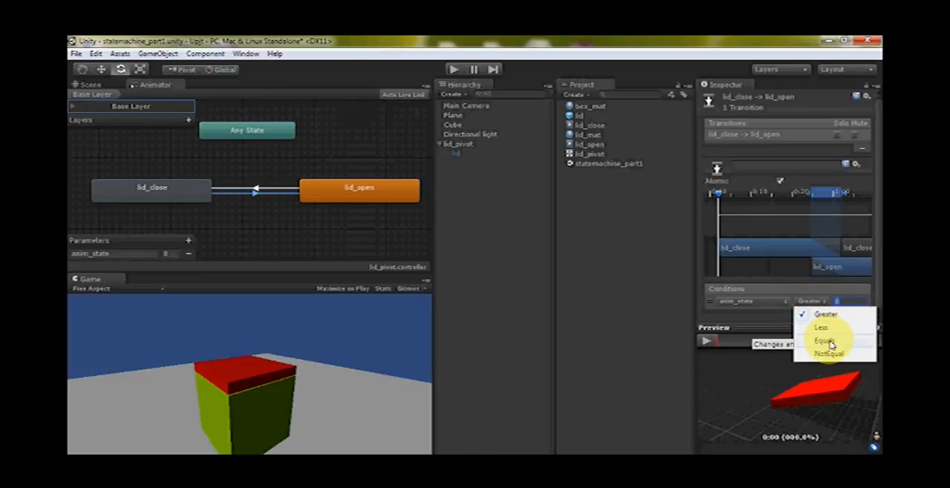
left_click(829, 341)
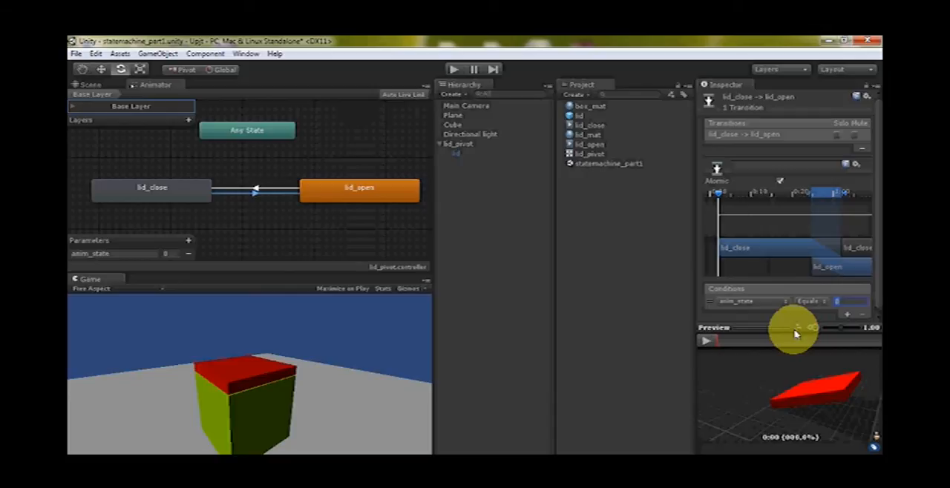
type("1")
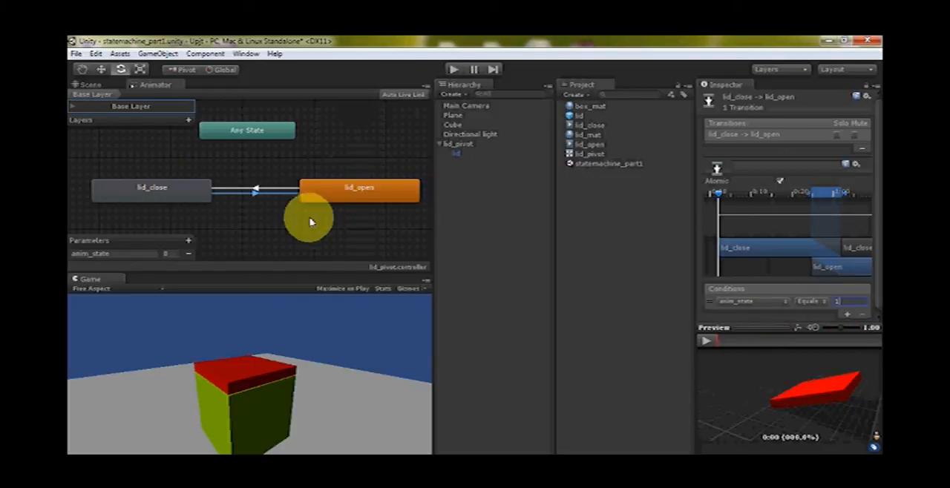
Change the lid_open to lid_close transition's condition from Exit Time to anim_state Less than 1
left_click(254, 188)
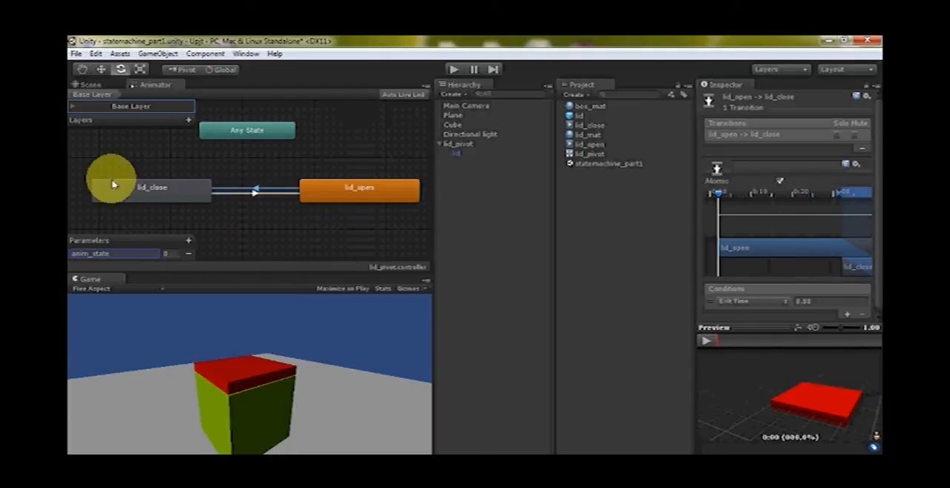
left_click(746, 302)
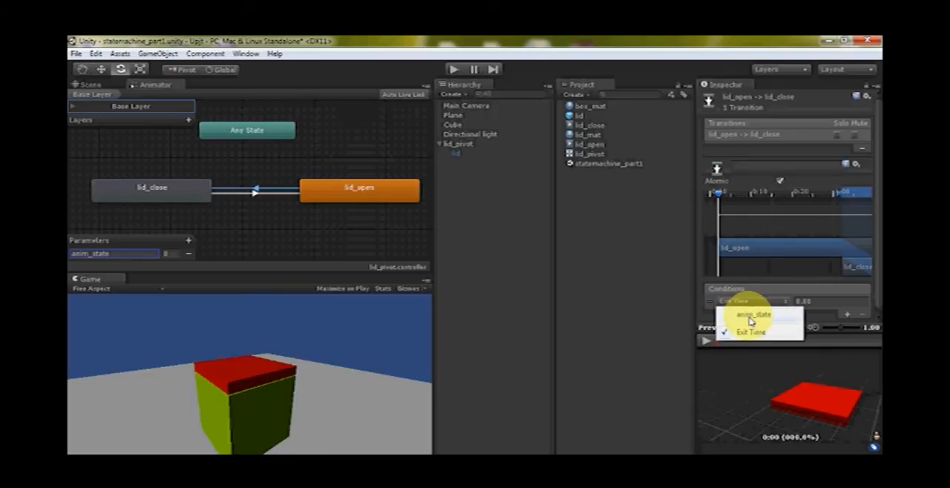
left_click(751, 316)
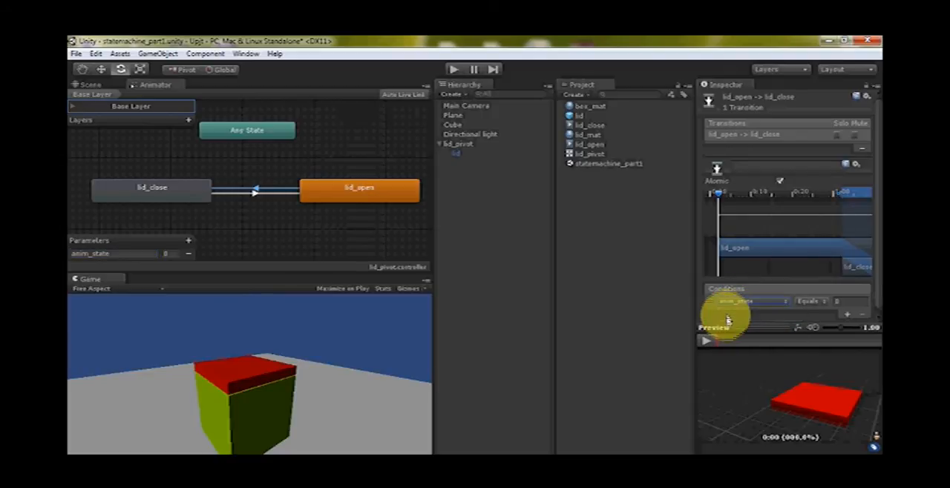
left_click(808, 302)
left_click(822, 329)
left_click(844, 301)
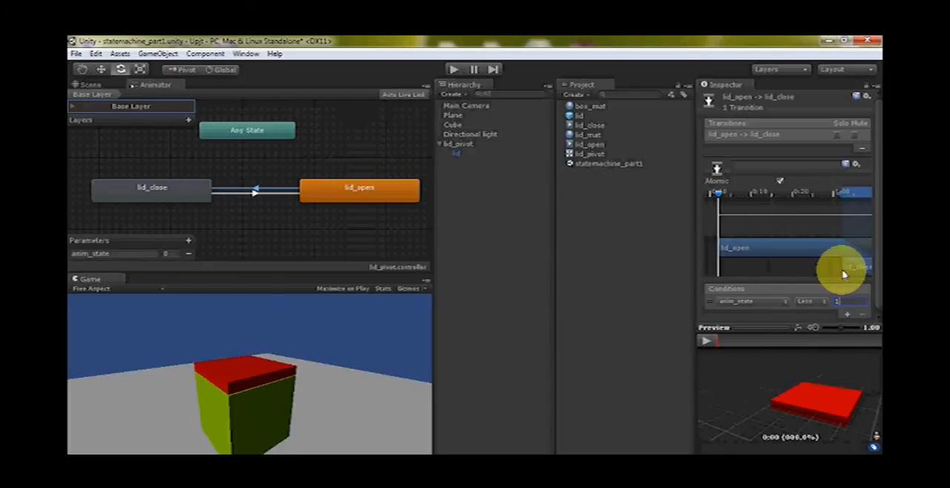
left_click(329, 237)
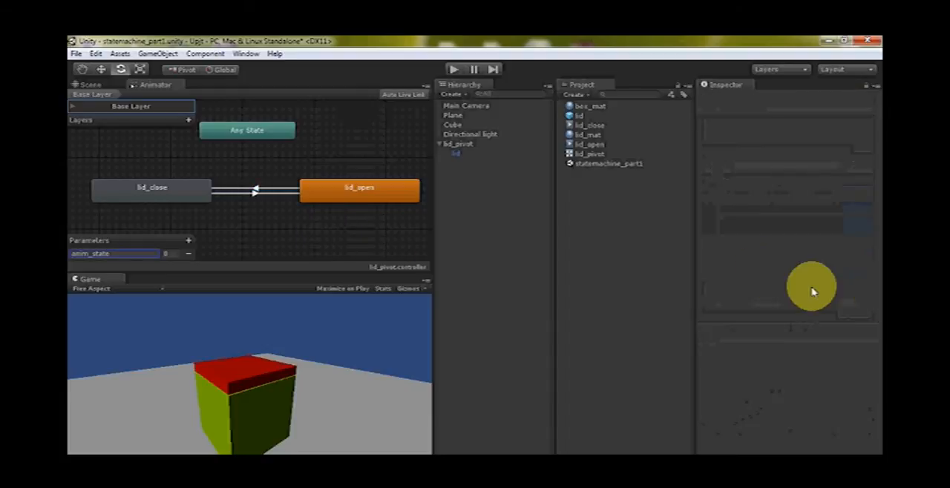
Test the lid in play mode by setting anim_state to 1 and back to 0, and stop the scene
left_click(150, 194)
left_click(375, 199)
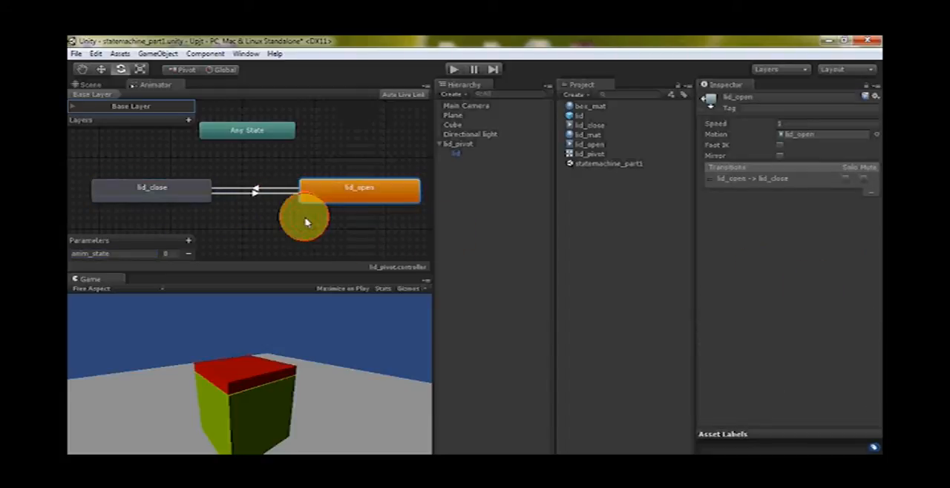
left_click(308, 222)
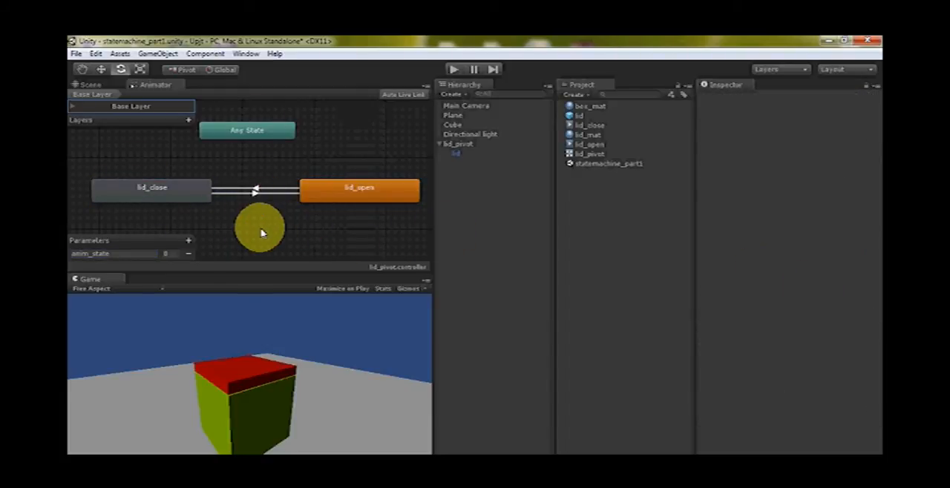
left_click(454, 69)
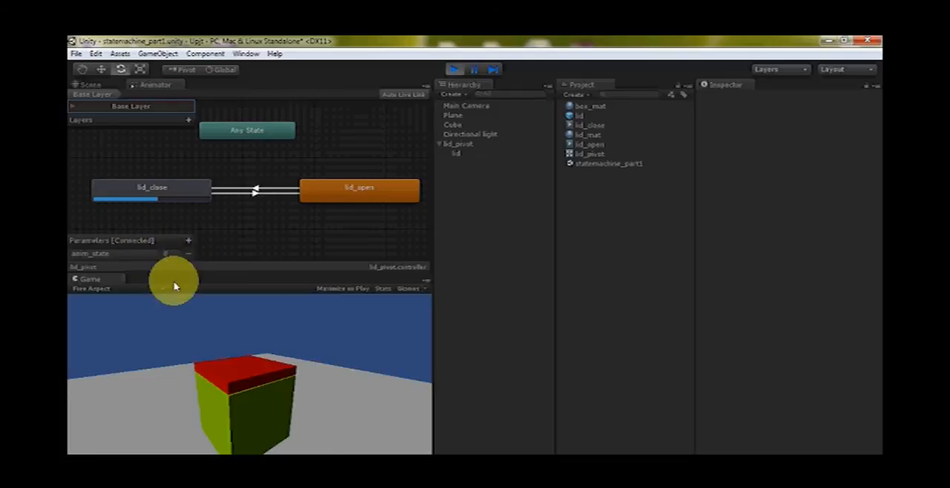
left_click(167, 253)
type("1")
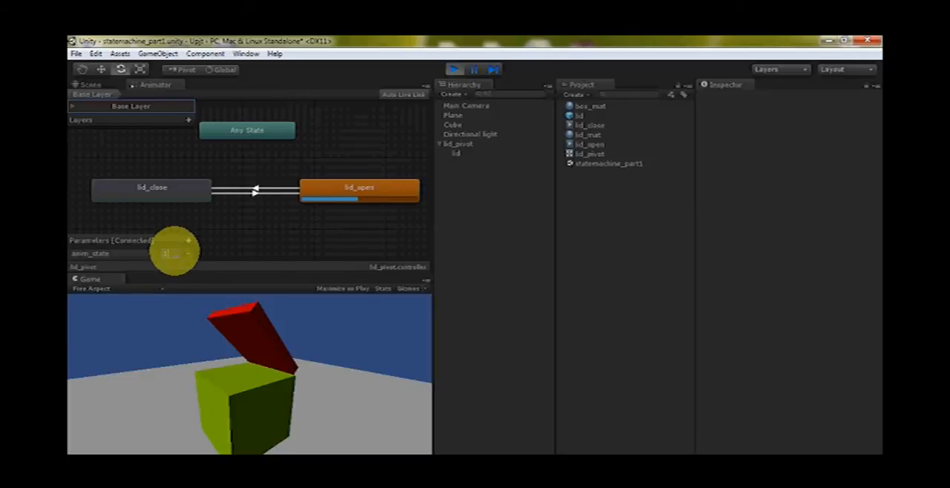
type("0")
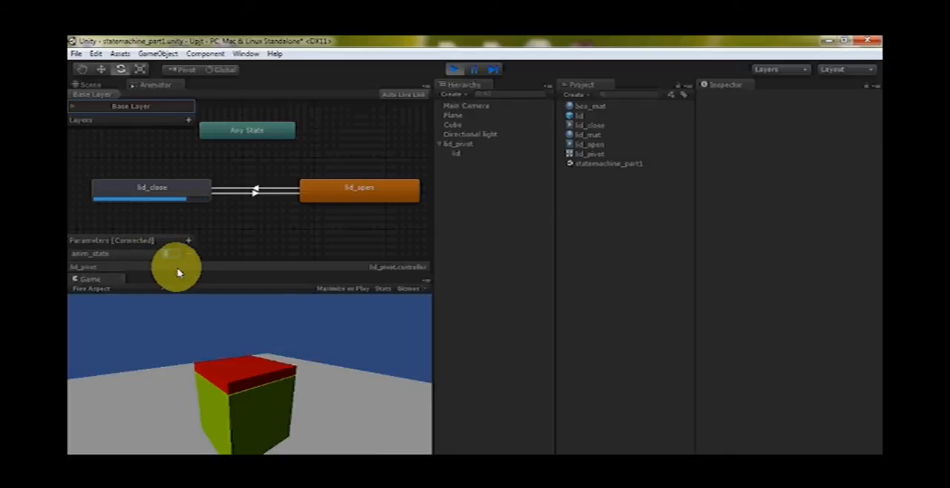
key("ctrl+p")
Review the lid_close and lid_open states and the transition listed for each
left_click(152, 185)
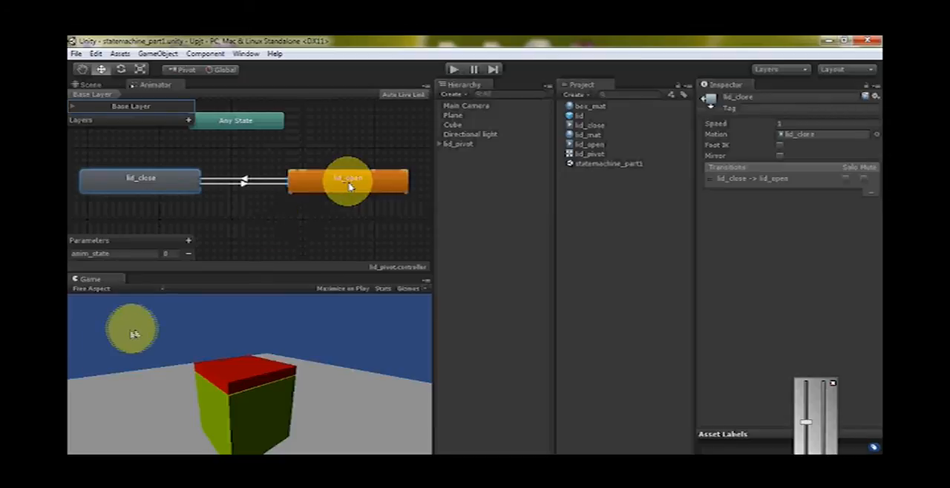
left_click(350, 186)
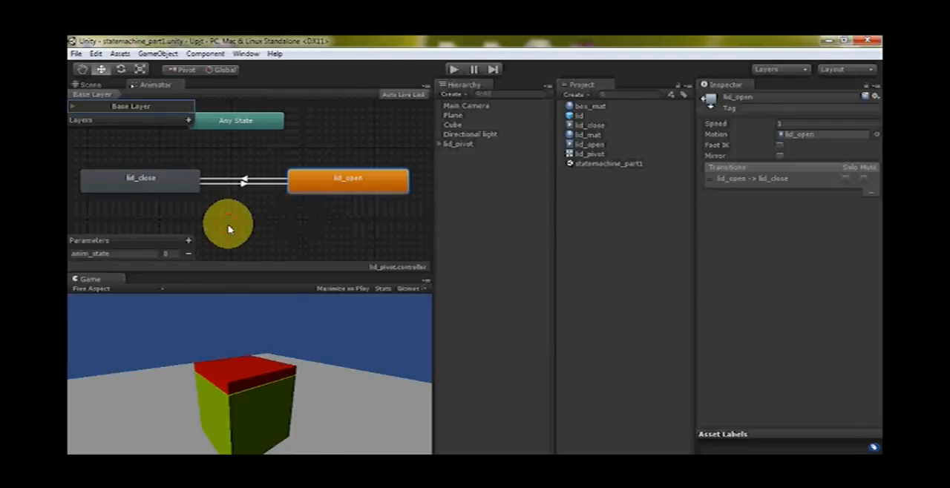
left_click(240, 190)
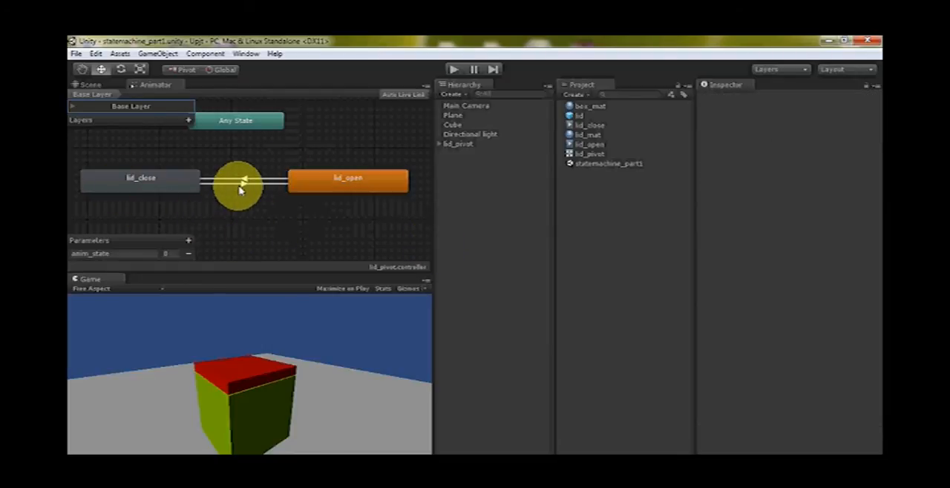
left_click(137, 184)
left_click(229, 219)
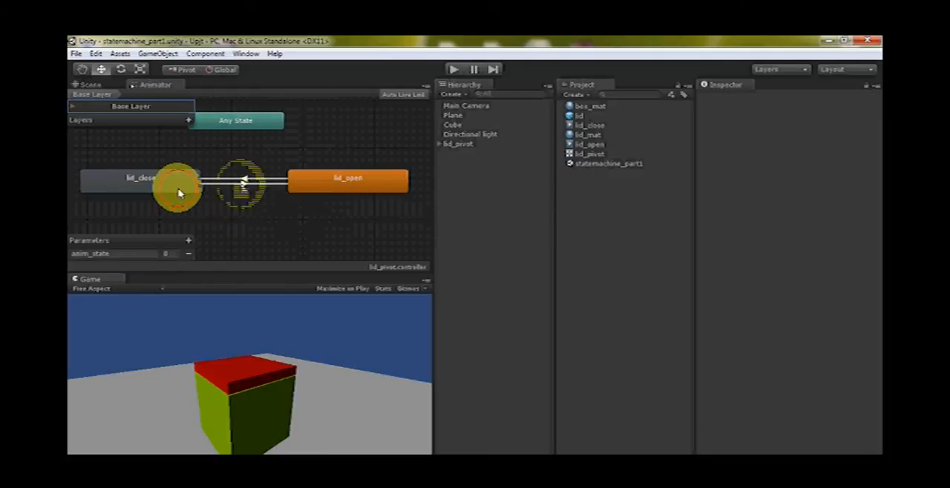
left_click(155, 187)
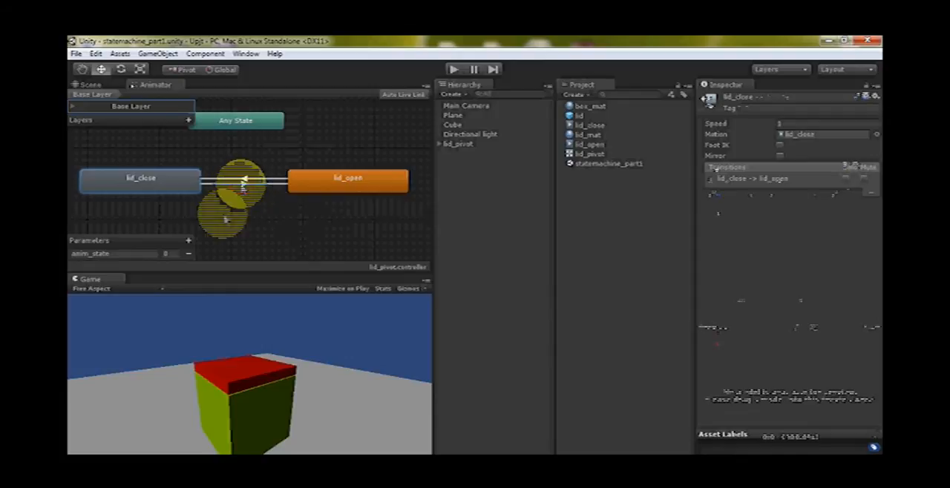
Check the comparison and value of the anim_state condition on the lid_close to lid_open transition and on its return transition
left_click(242, 185)
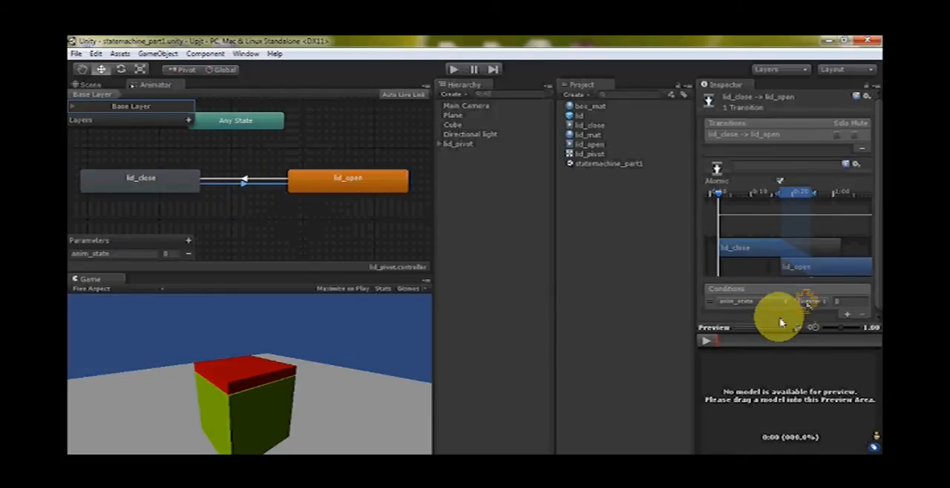
left_click(809, 303)
left_click(837, 310)
left_click(811, 303)
left_click(839, 302)
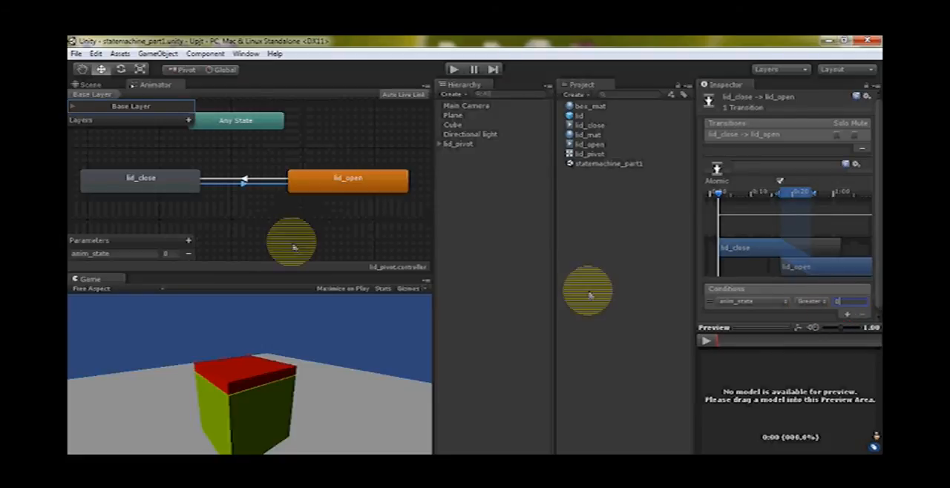
left_click(243, 179)
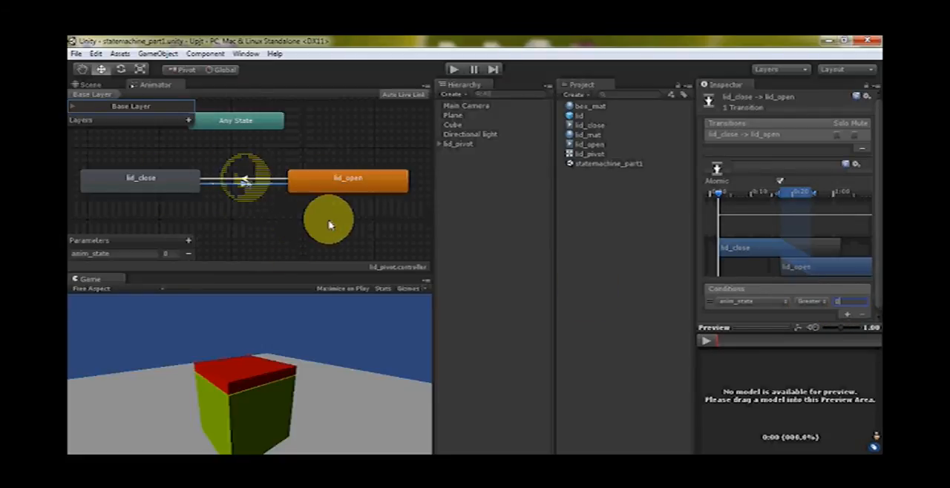
left_click(244, 179)
left_click(244, 178)
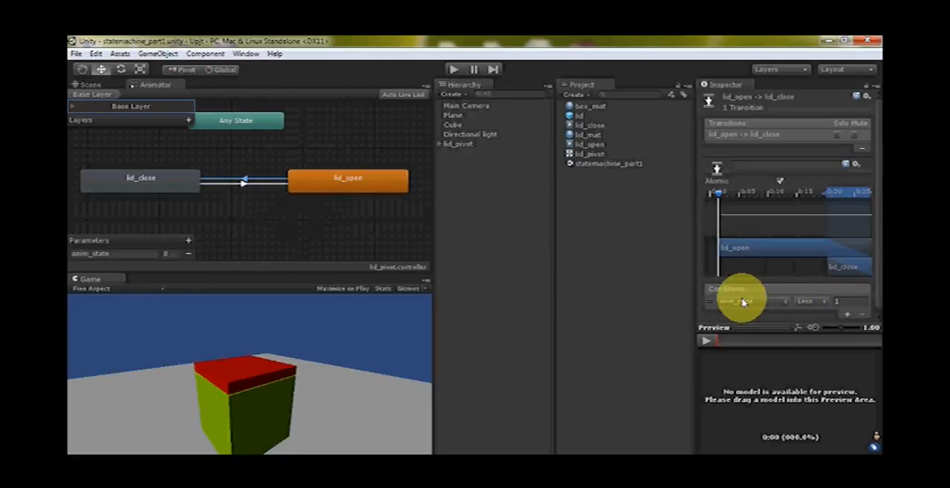
left_click(132, 168)
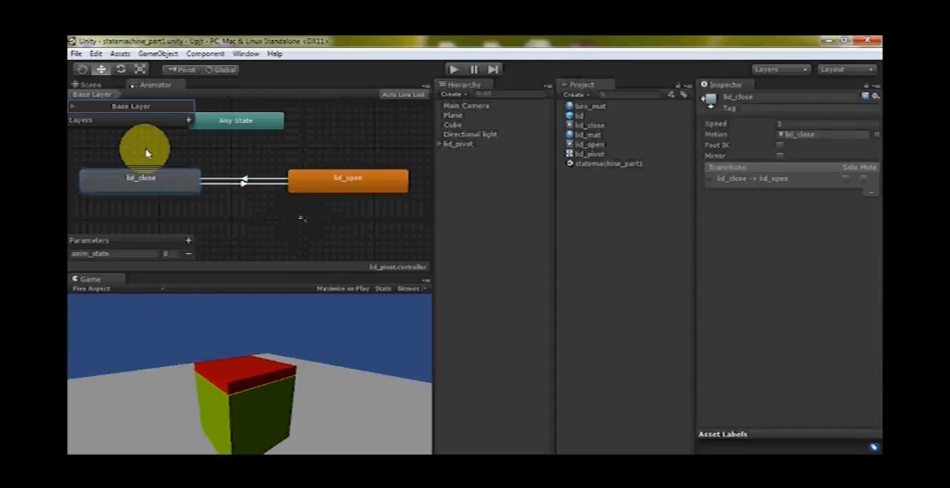
Create a C# script named button among the project assets
left_click(313, 234)
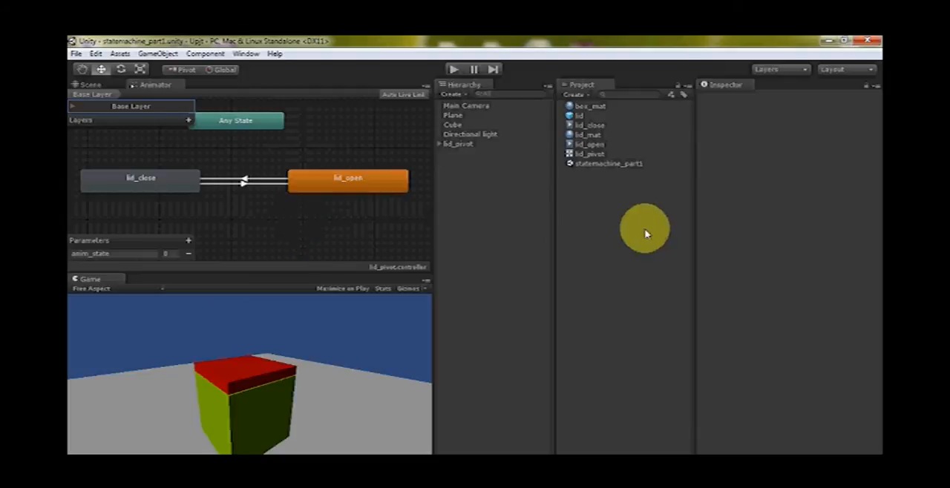
right_click(598, 219)
mouse_move(683, 227)
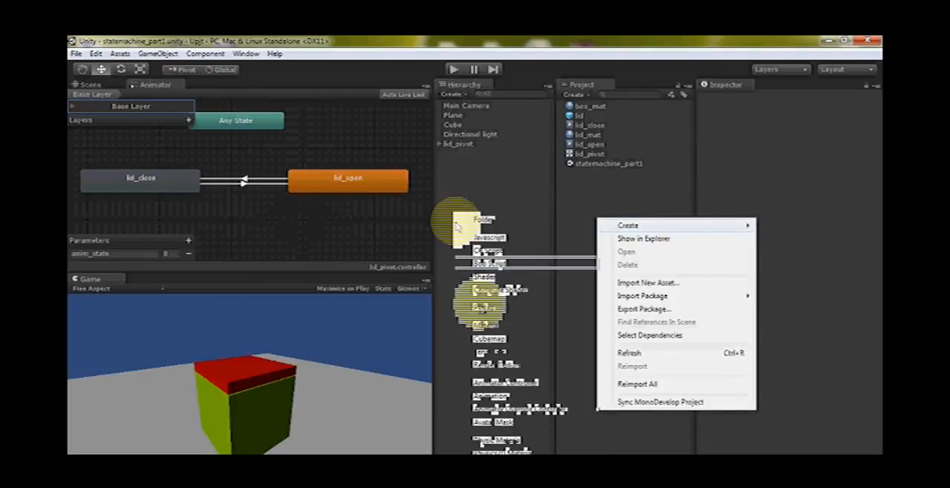
left_click(495, 252)
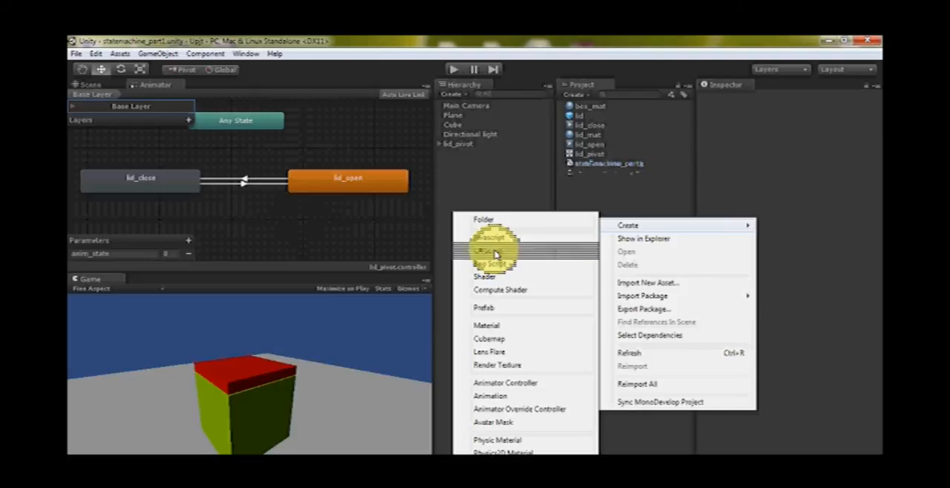
left_click(496, 251)
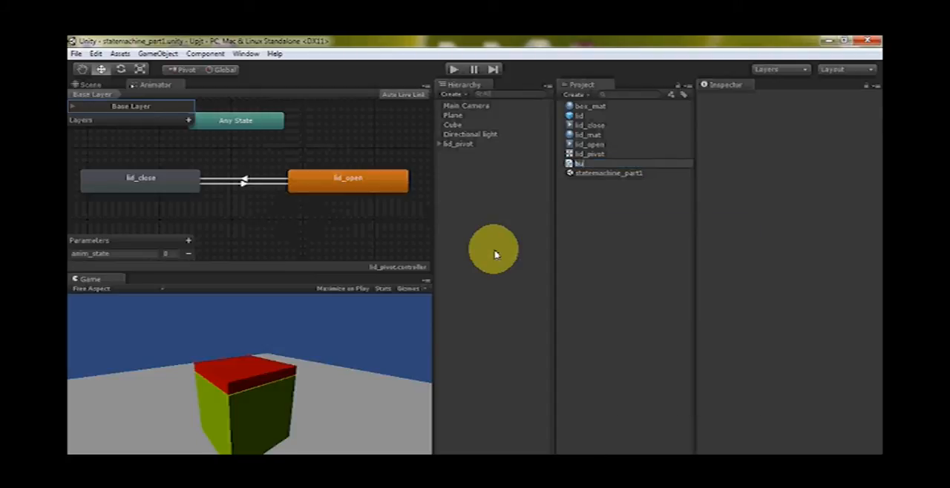
type("button")
key("Return")
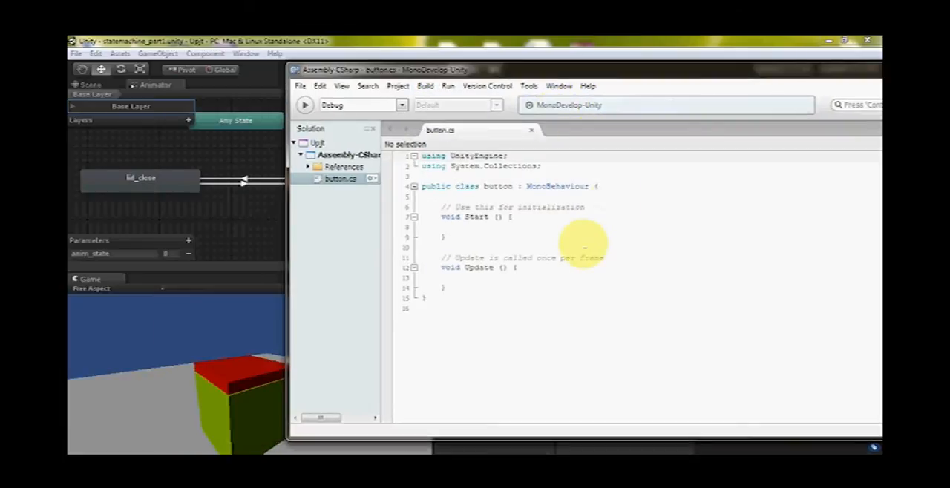
In button.cs in MonoDevelop, declare the field Animator animator; at the start of the button class
left_click(609, 192)
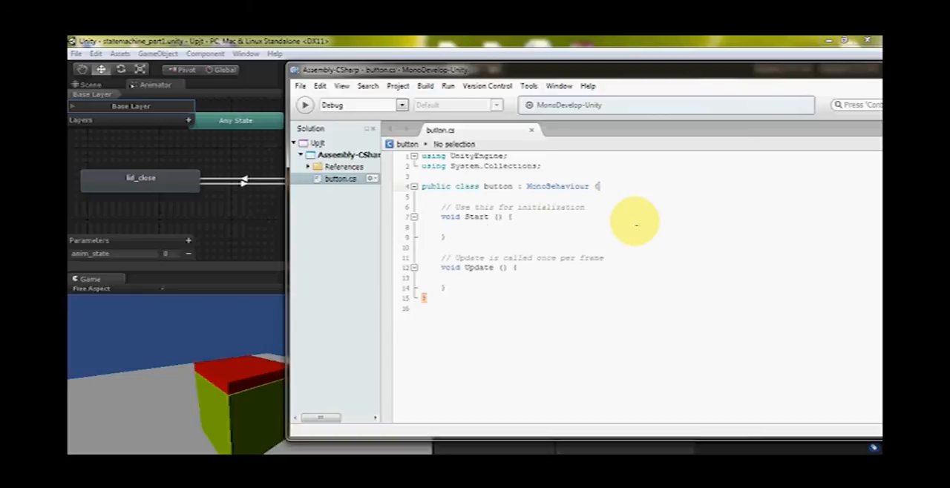
key("Return")
key("Return")
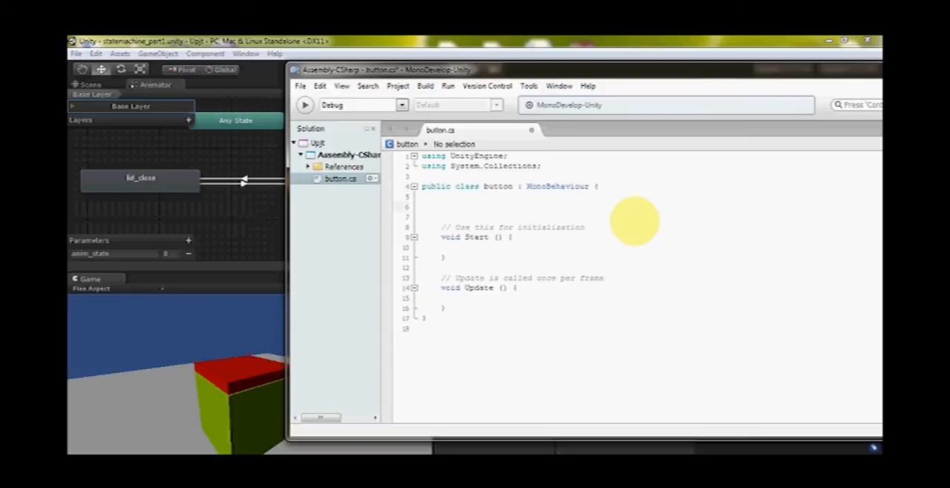
type("Animat")
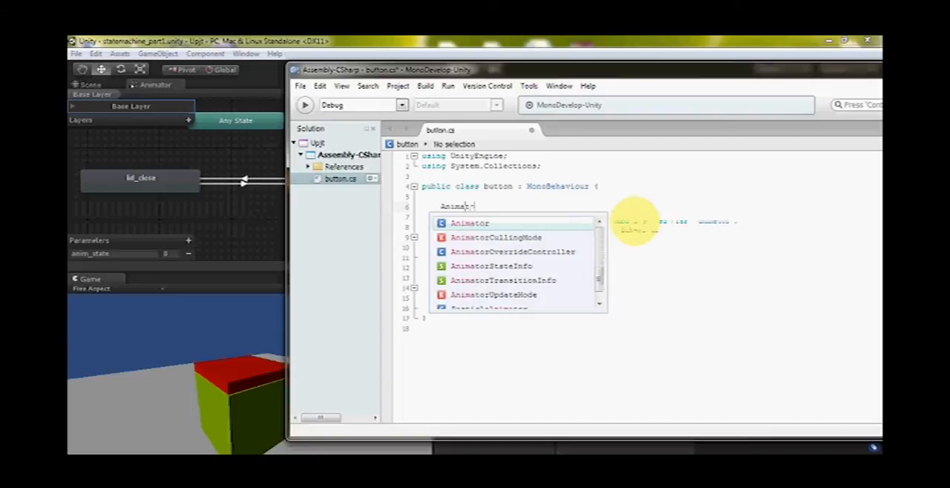
type("or")
type(" animator;")
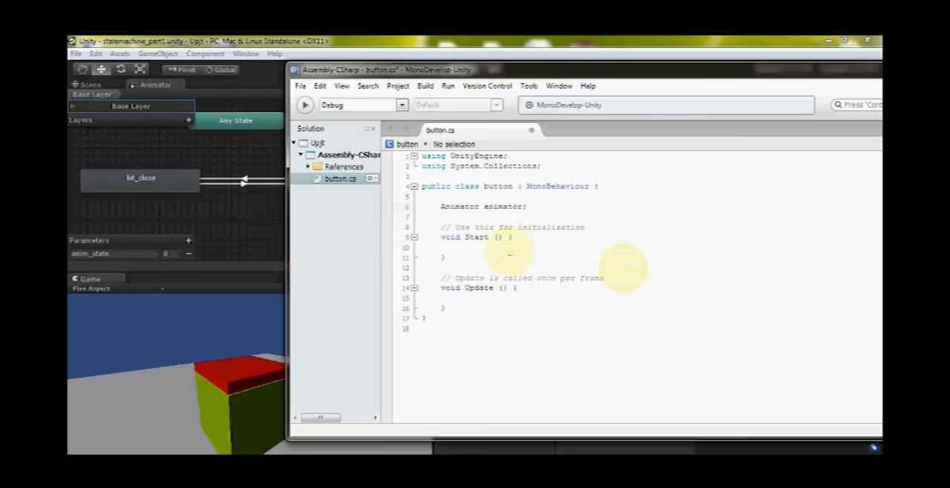
Inside Start(), assign the component reference with animator = GetComponent<Animator>();
left_click(564, 257)
key("Return")
key("Return")
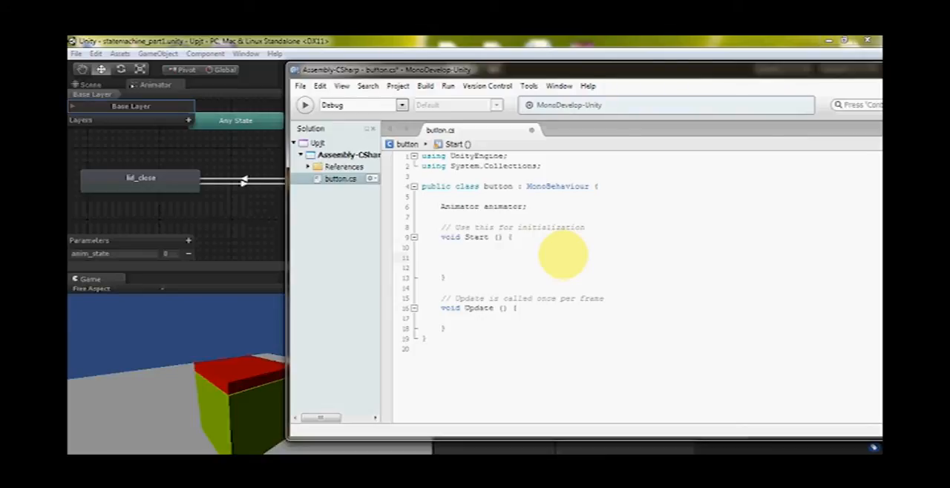
type("animat")
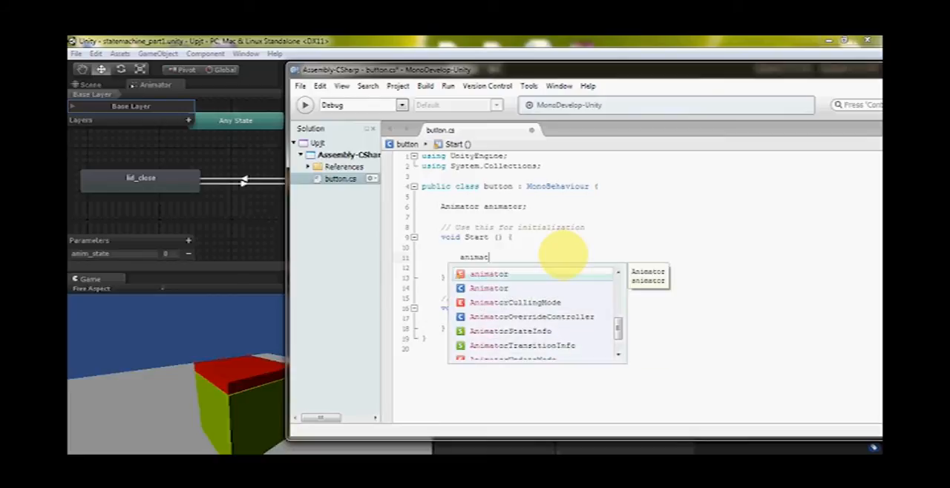
key("Return")
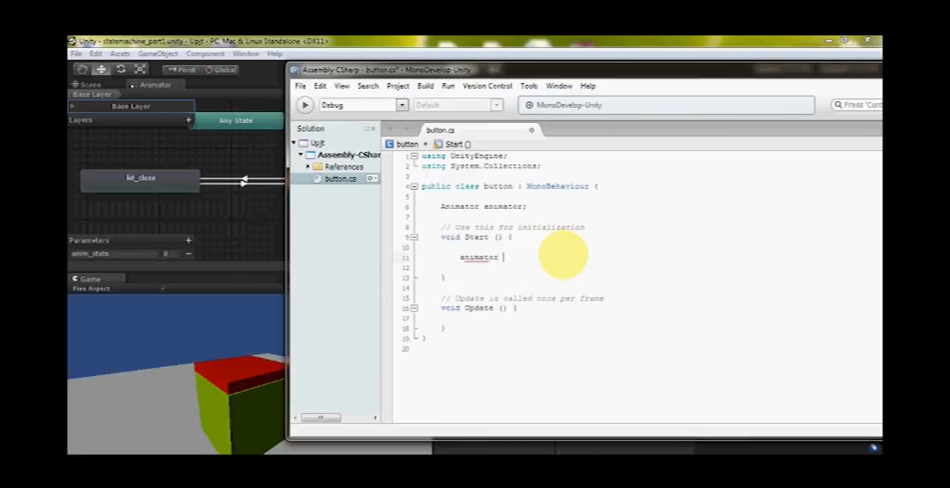
type("= getco")
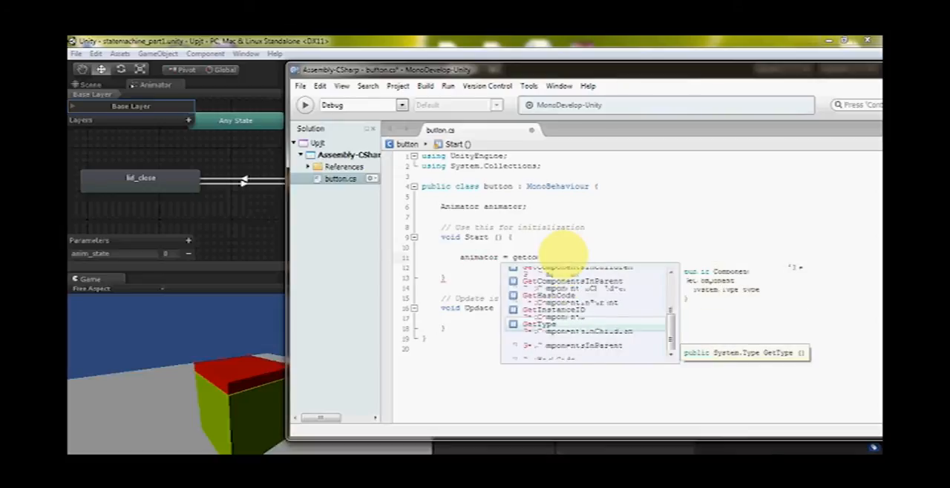
key("Return")
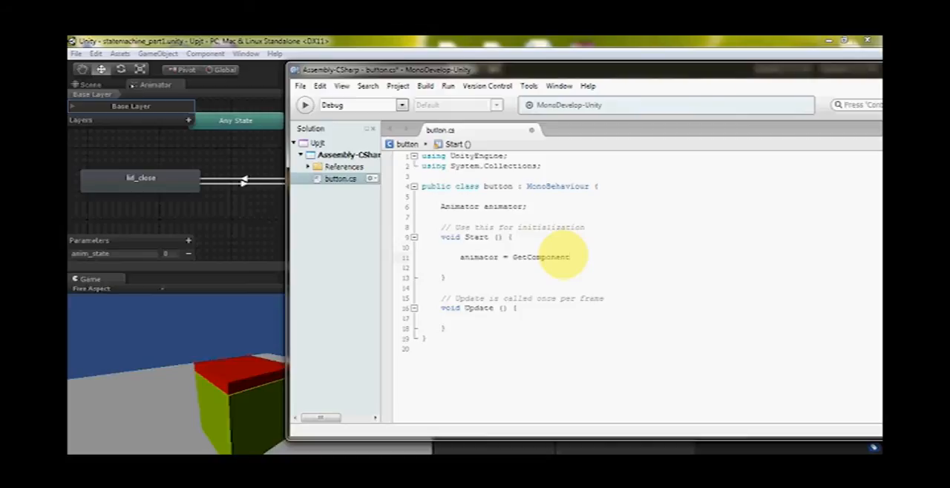
type("<ani>")
key("Down")
key("Return")
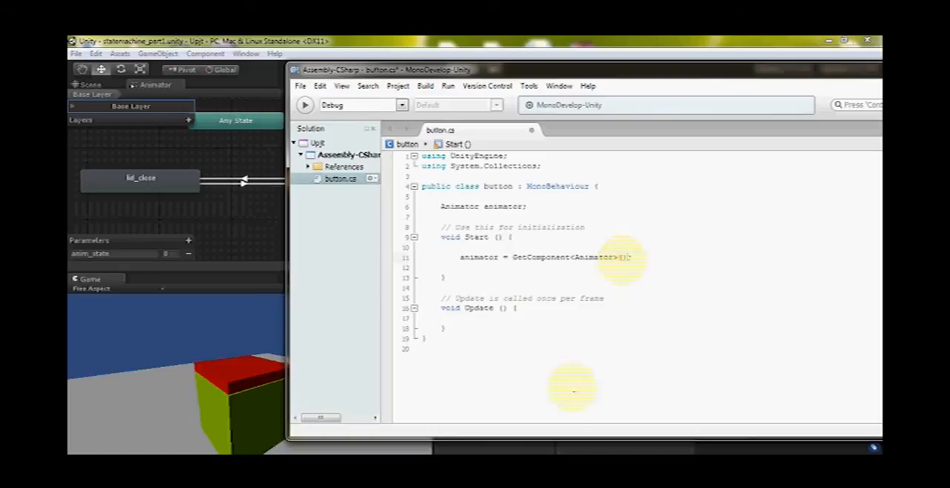
left_click_drag(459, 258, 506, 258)
left_click(517, 277)
double_click(543, 257)
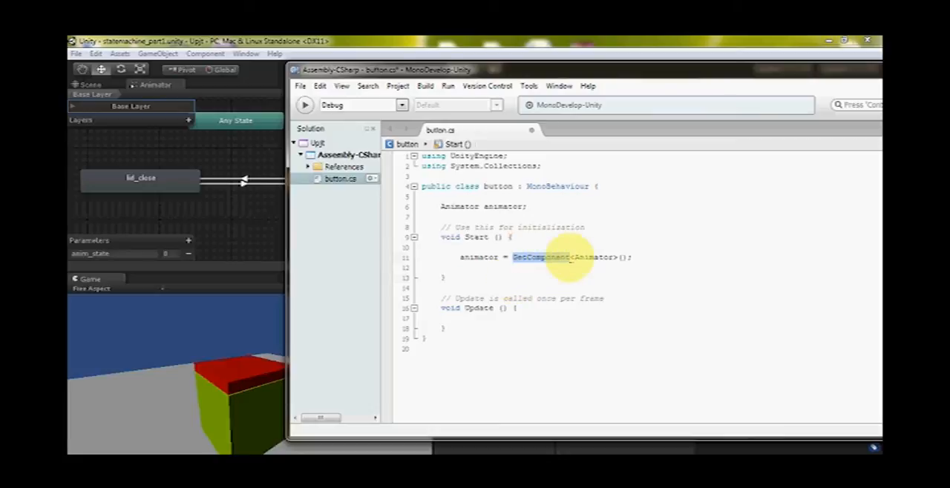
Insert several blank lines between the end of the Update() method and the closing brace of the class
left_click(543, 309)
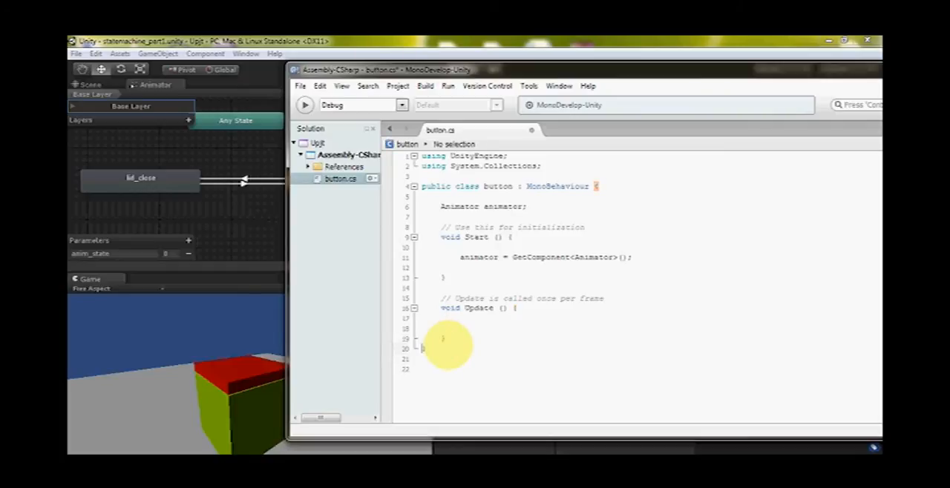
key("Return")
key("Return")
key("Return")
key("Return")
key("Return")
key("Return")
key("Return")
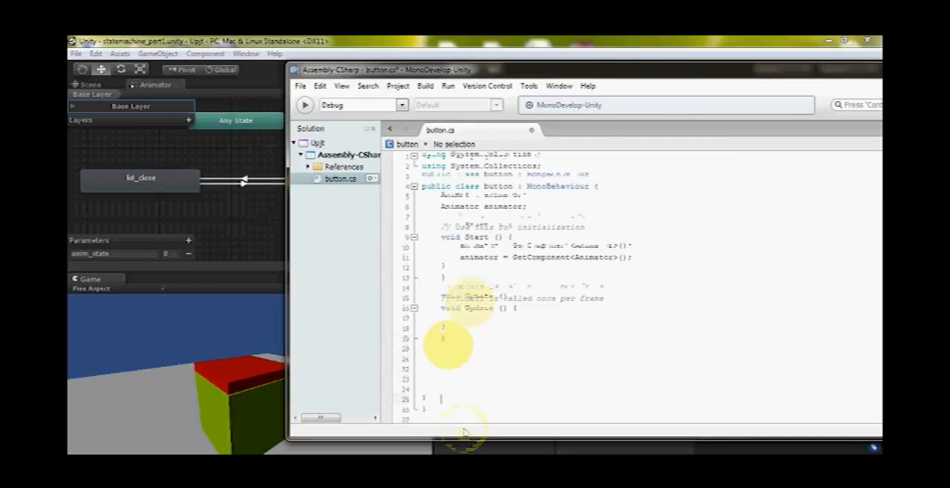
scroll(448, 345, "down", 1)
left_click_drag(449, 346, 464, 370)
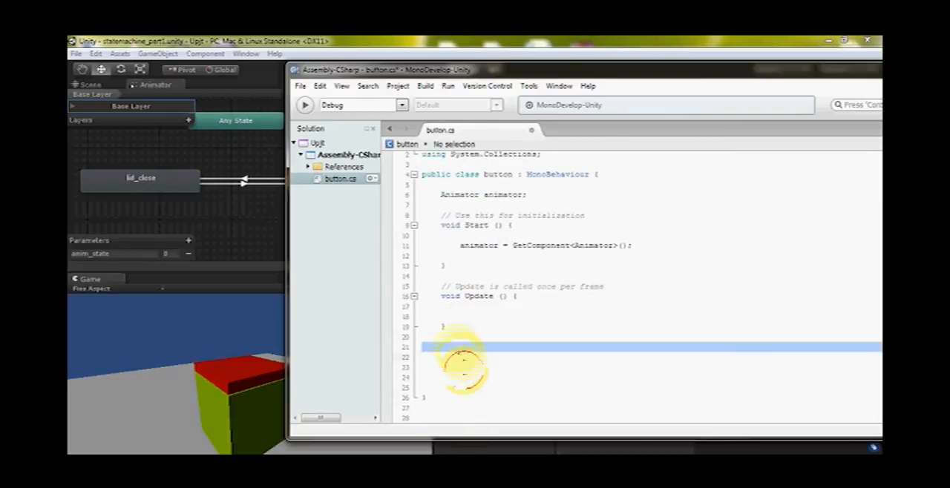
left_click(450, 355)
Add a void OnGUI() method below Update(), with braces enclosing a few blank lines
type("on")
key("BackSpace")
type("nG")
key("BackSpace")
type("GUI")
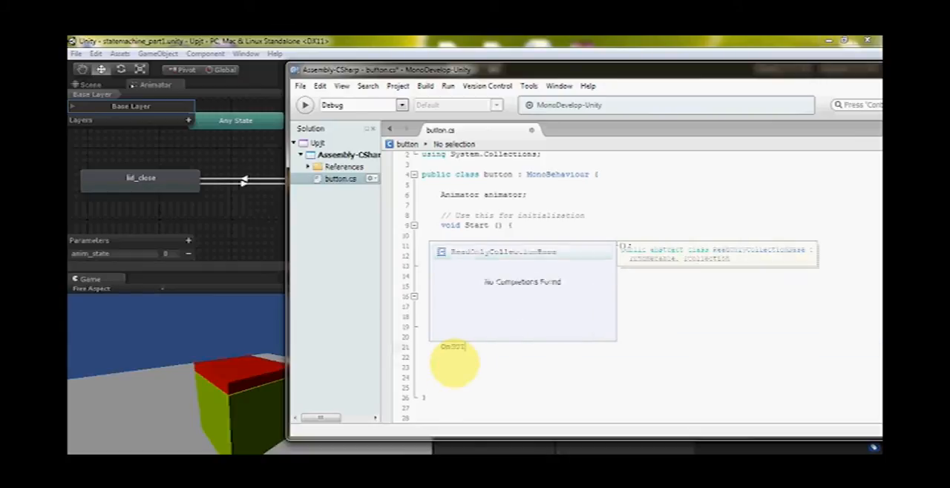
key("Left")
key("Left")
key("Left")
key("Left")
key("Left")
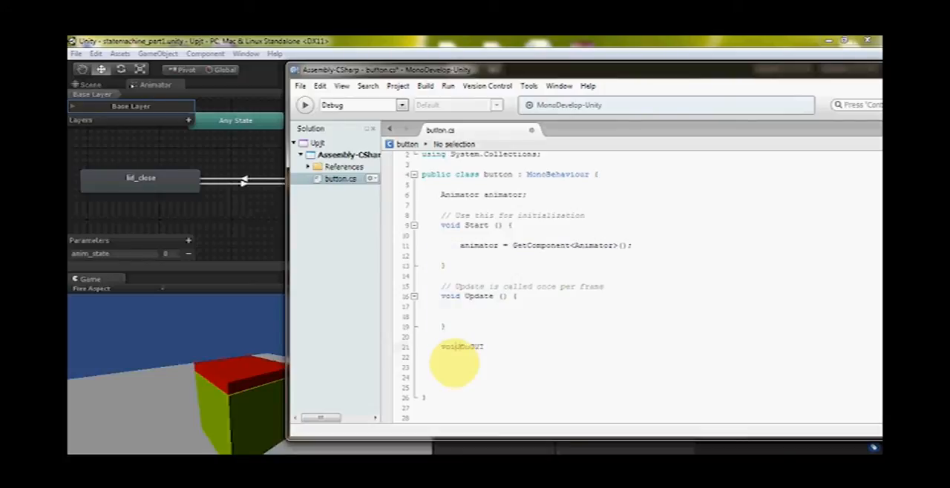
left_click(506, 349)
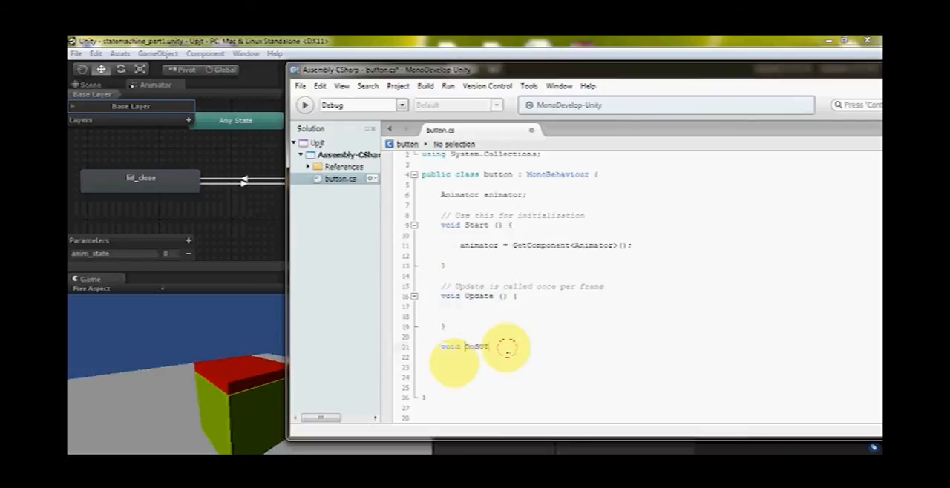
type("(){")
key("Return")
key("Return")
key("Return")
key("Return")
scroll(521, 371, "down", 1)
scroll(517, 364, "up", 1)
scroll(514, 361, "down", 1)
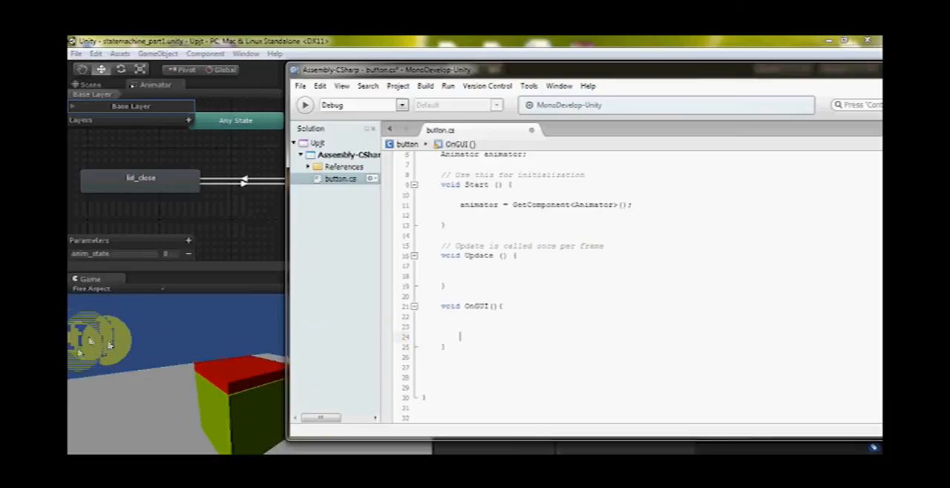
Start a GUI.Box call inside OnGUI() with new Rect as its first argument
left_click(472, 335)
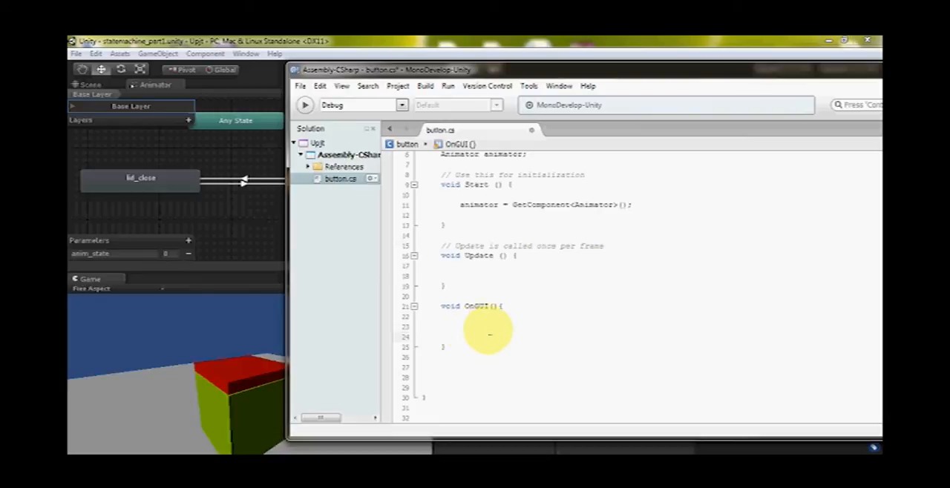
type("GUI")
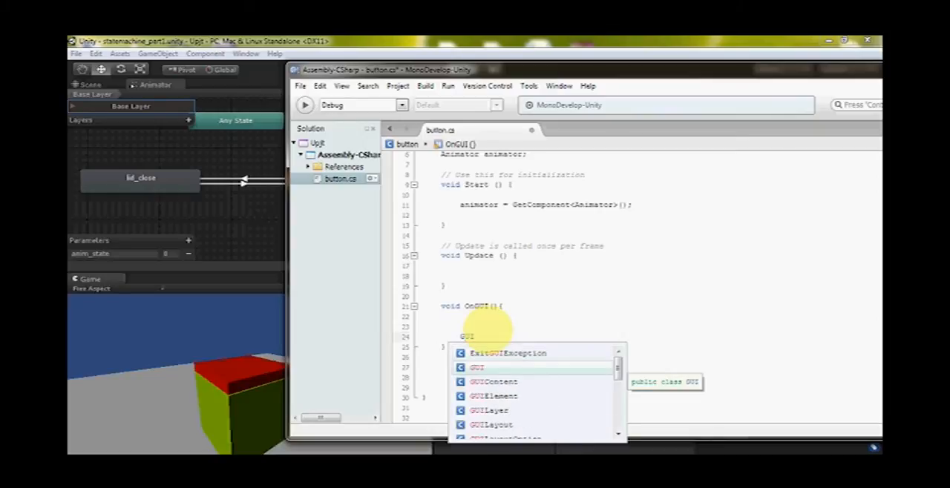
type(".box")
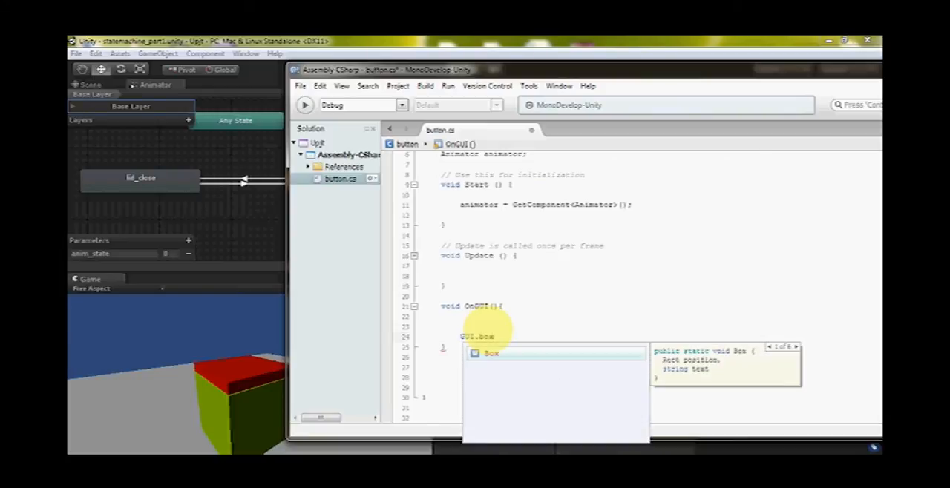
key("Return")
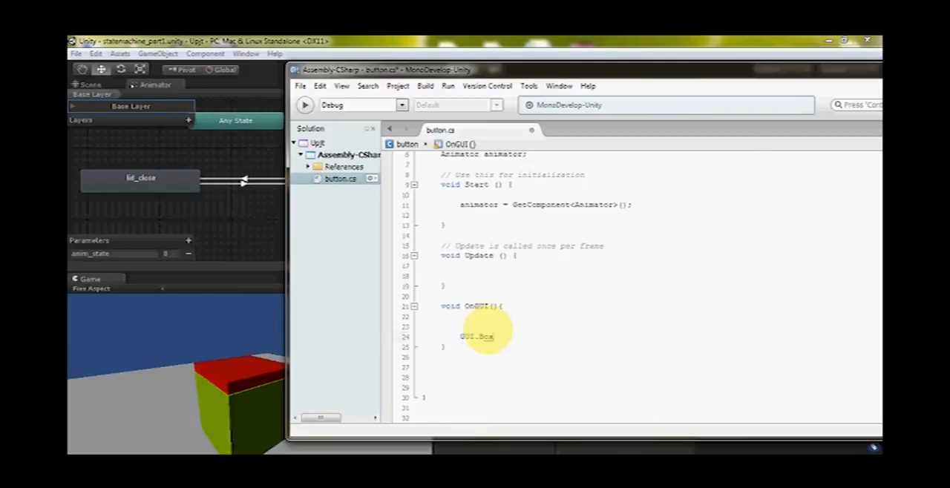
type("(new rect")
key("Return")
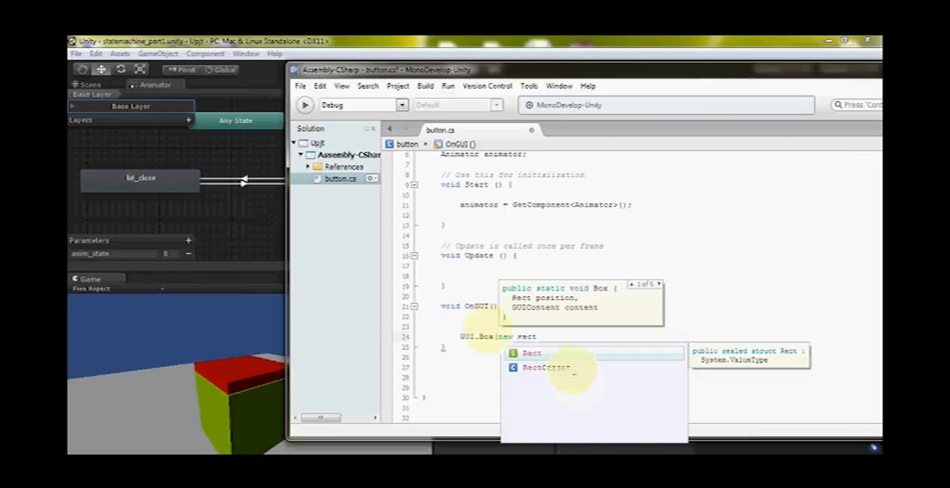
key("Return")
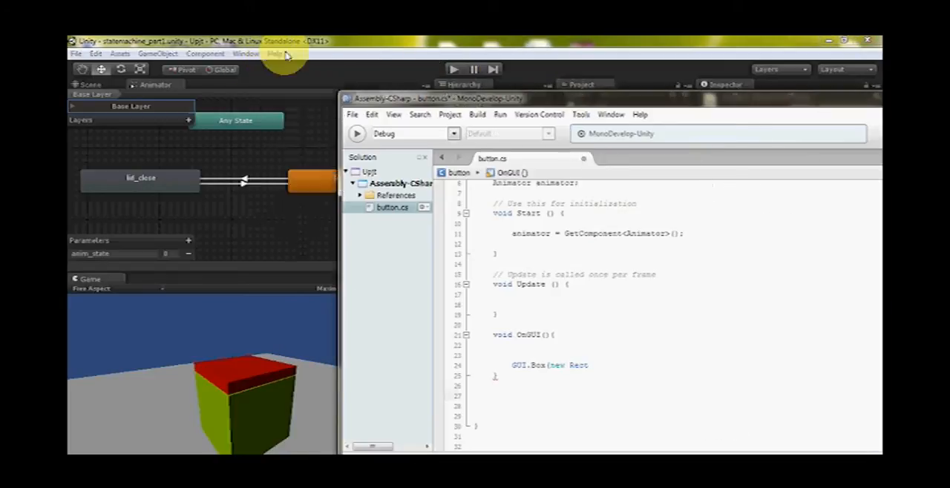
Switch to Unity and open the Unity Manual in the browser, closing the unrelated Browse Torrents page
left_click(274, 54)
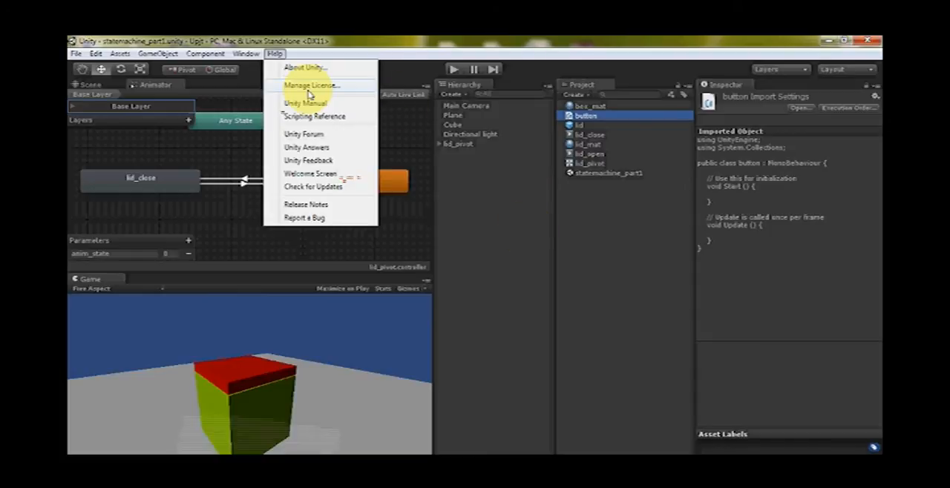
left_click(305, 103)
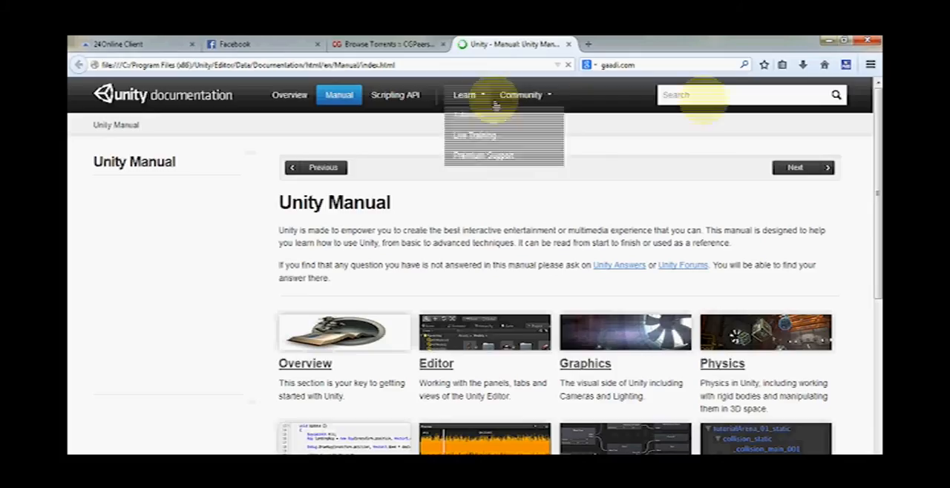
left_click(443, 44)
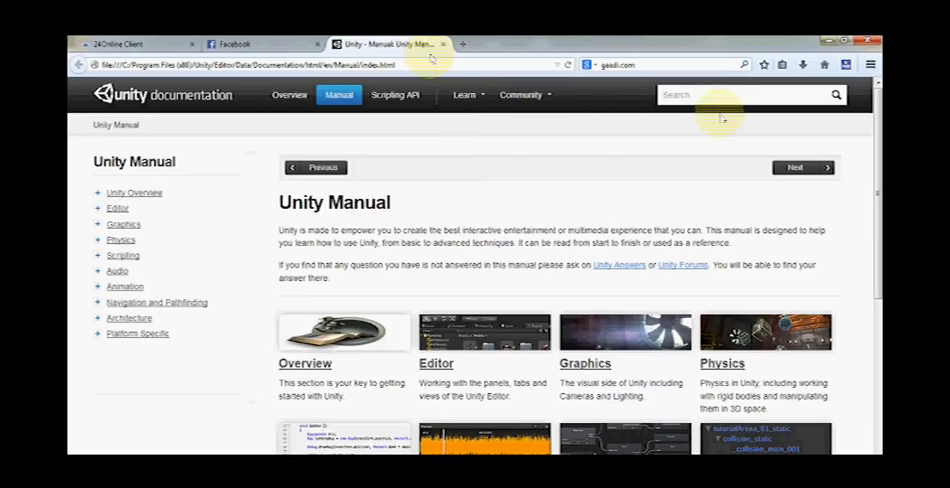
left_click(719, 99)
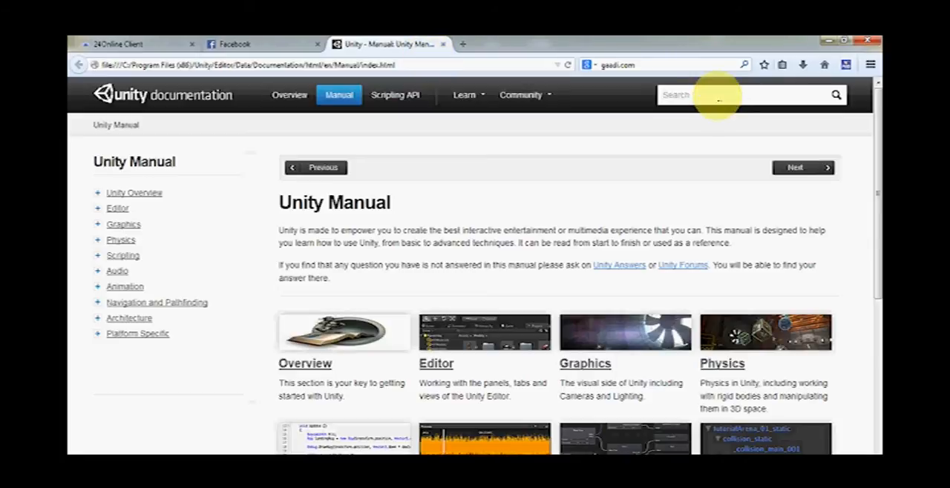
Search the Scripting API documentation for "rect" and open the Rect page to read its description
left_click(395, 95)
left_click(710, 98)
type("rect")
key("Return")
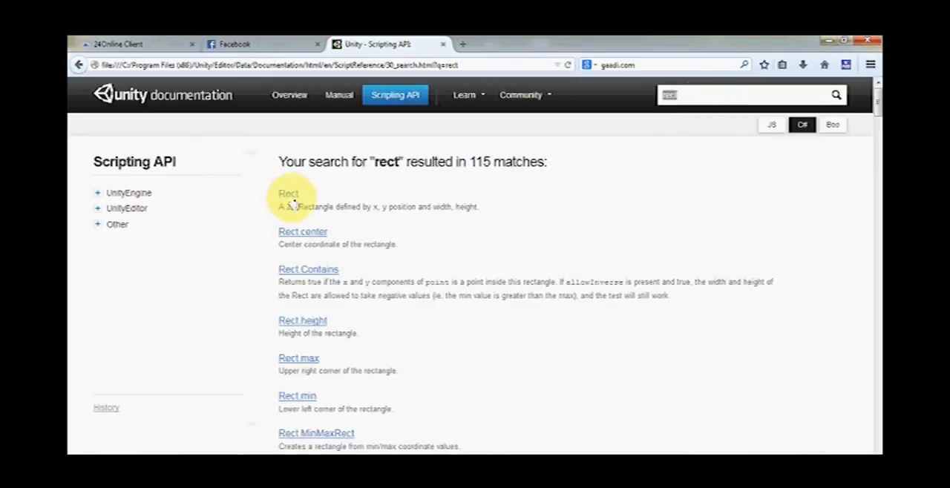
left_click(290, 195)
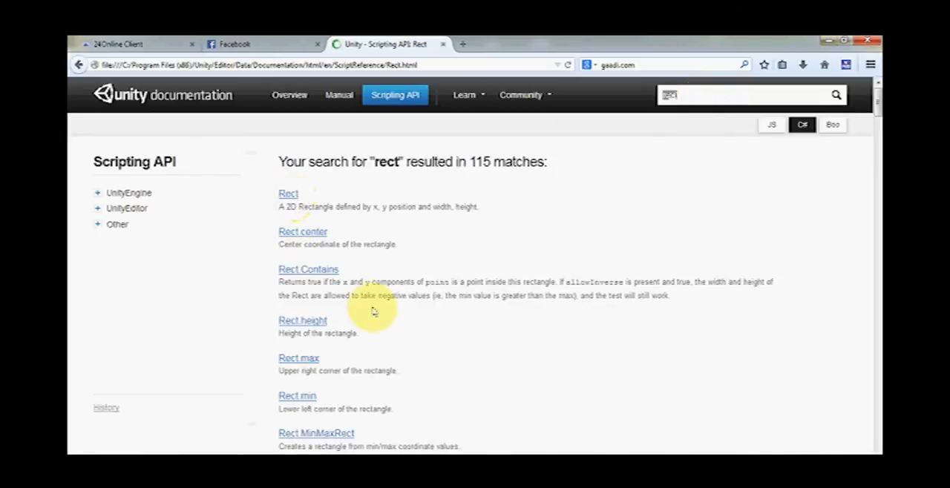
scroll(365, 251, "down", 3)
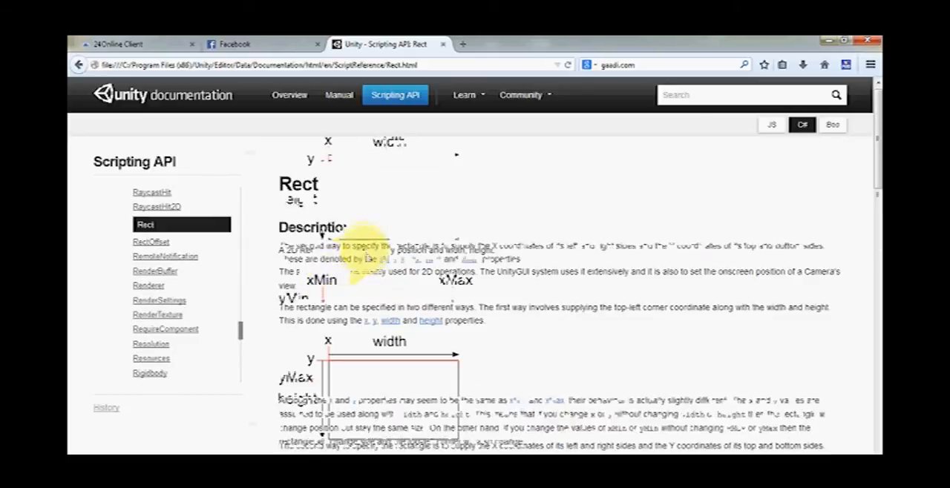
Read the Rect page's explanation of the two ways to specify a rectangle and its Variables list
scroll(349, 230, "down", 3)
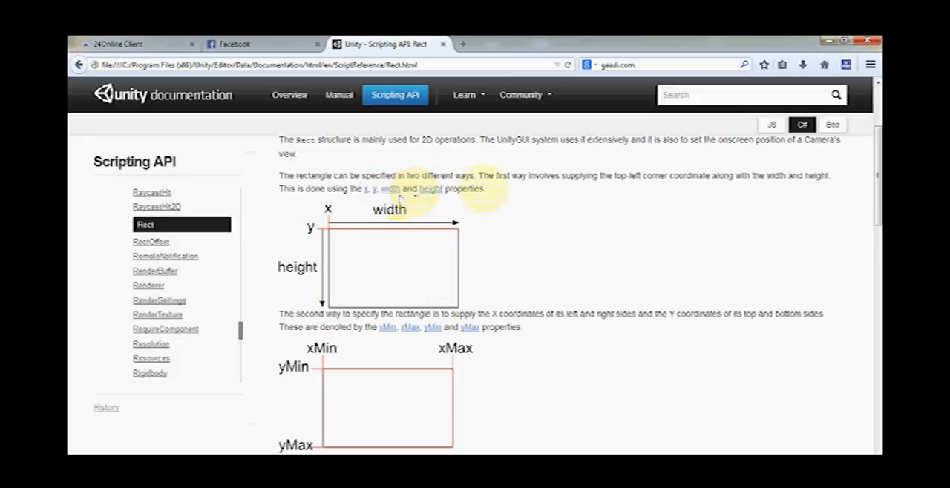
scroll(364, 307, "down", 4)
scroll(269, 341, "down", 3)
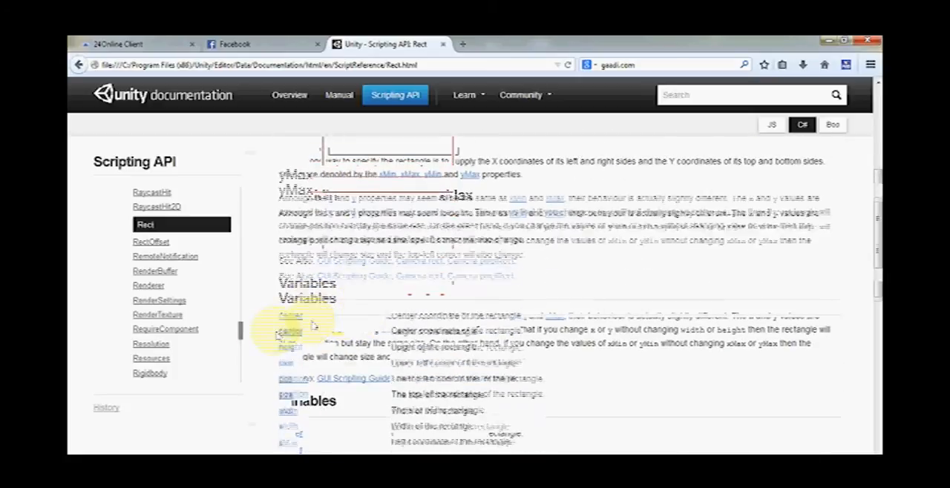
scroll(275, 344, "up", 3)
scroll(492, 301, "up", 3)
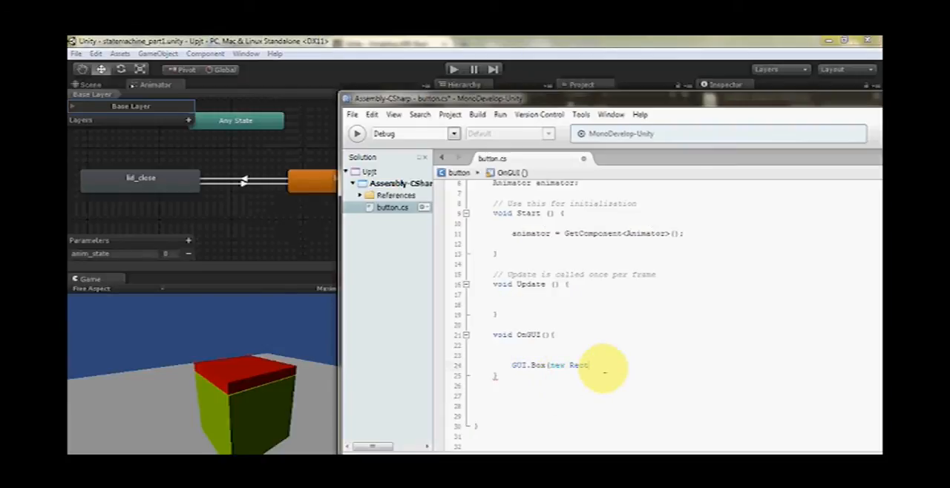
Return to button.cs in MonoDevelop and give the GUI.Box Rect the arguments 20,20,100,100
type("()20,20")
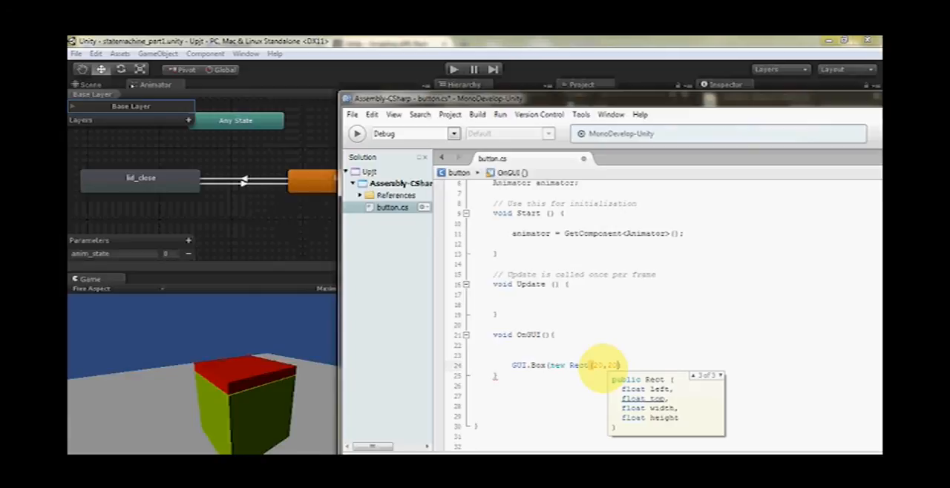
type(",")
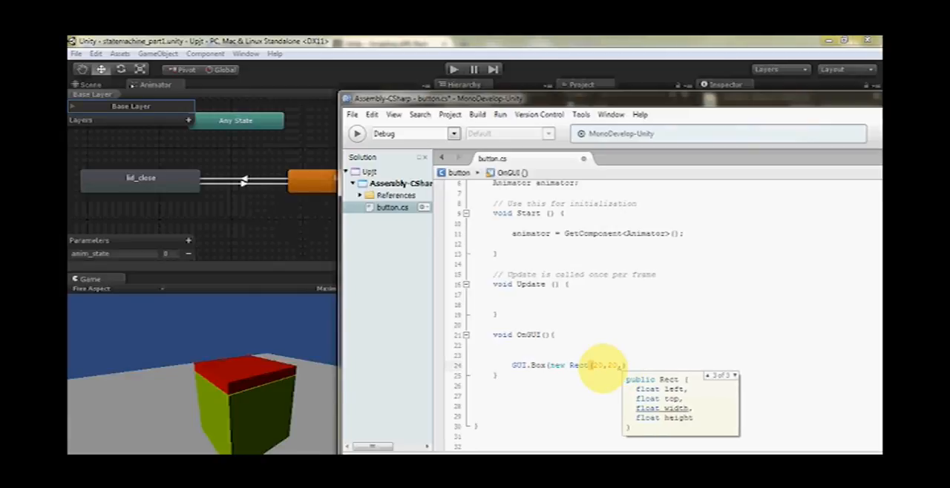
type("100,1")
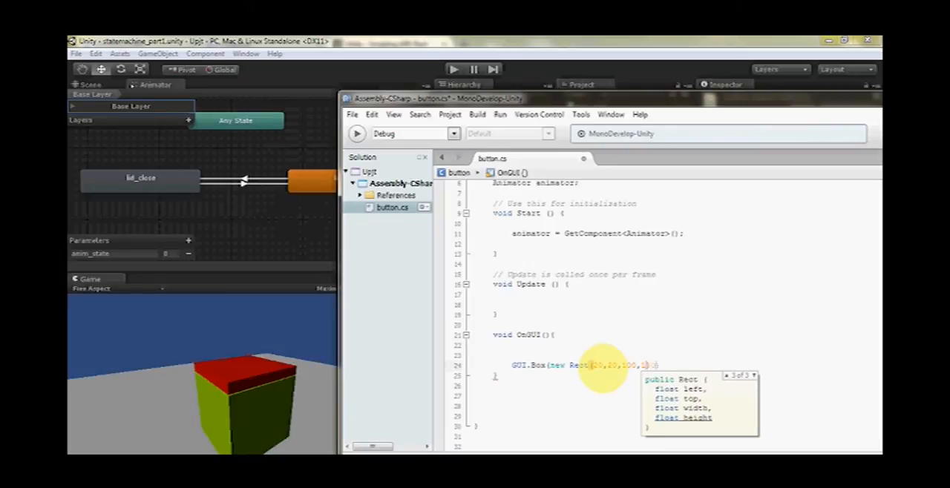
type("00)")
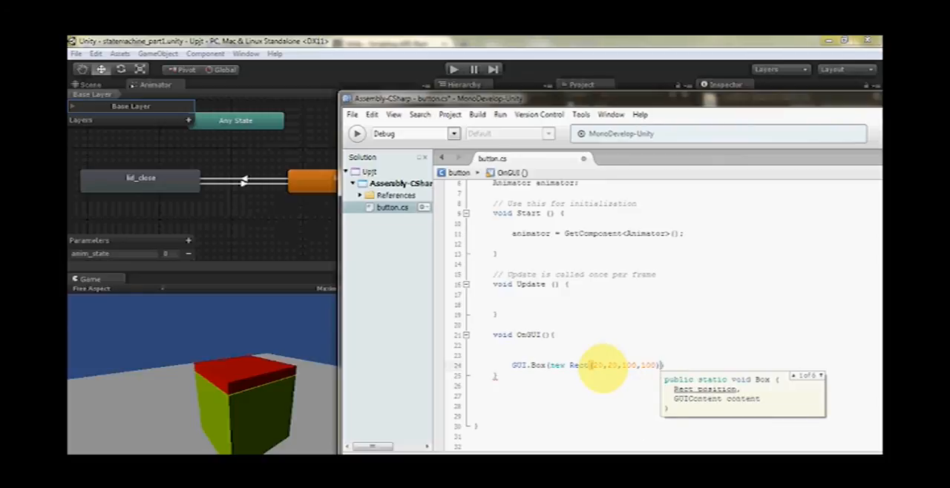
type(",")
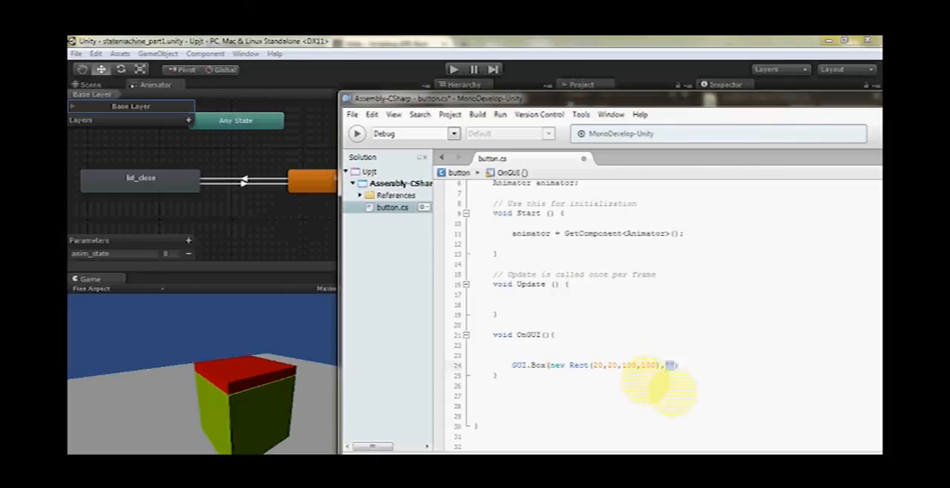
Add an empty string "" as the second GUI.Box argument and end the statement with a semicolon and new line
key("Down")
key("Down")
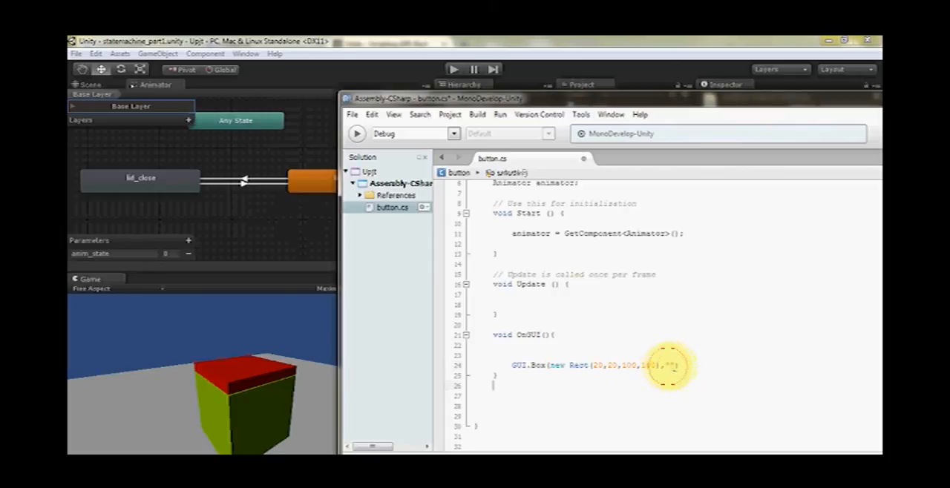
left_click(667, 366)
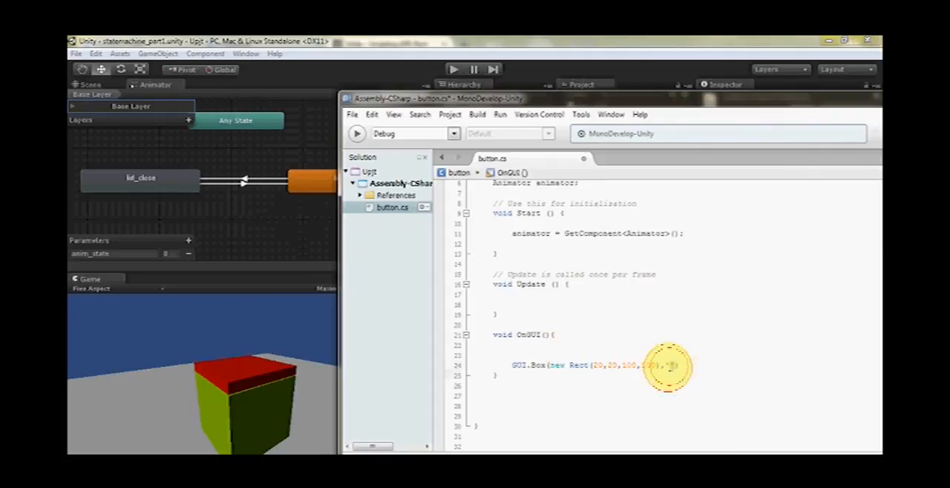
double_click(669, 365)
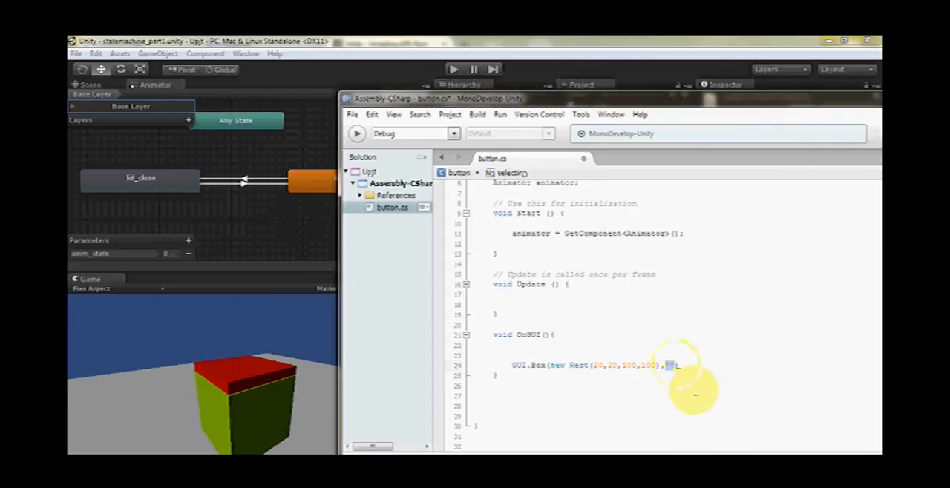
left_click(677, 366)
left_click(671, 366)
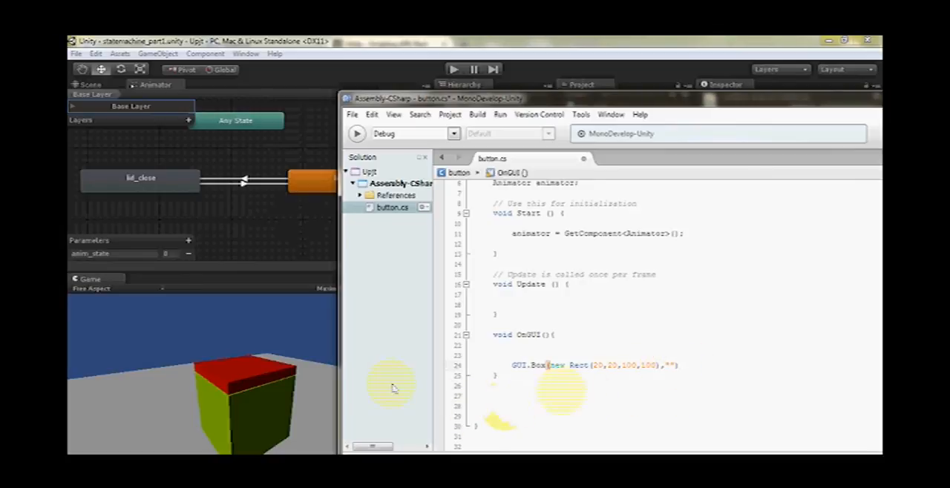
left_click(687, 367)
type(";")
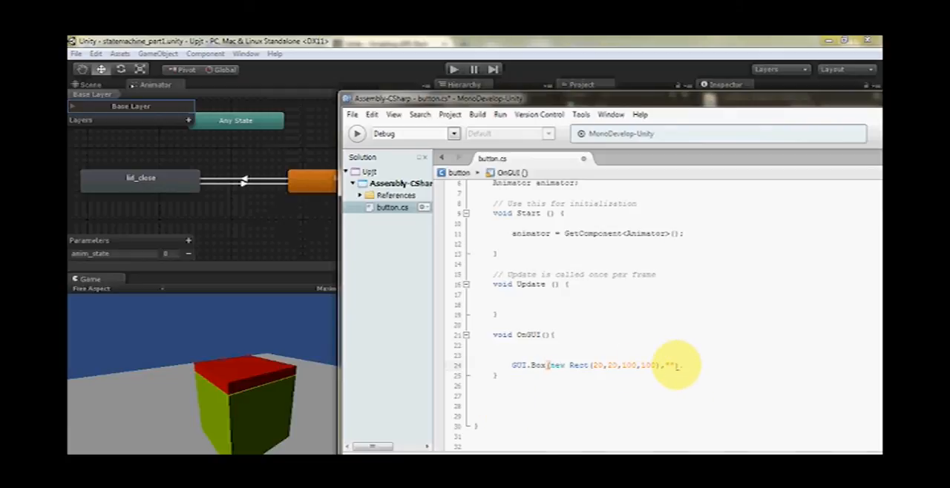
key("Return")
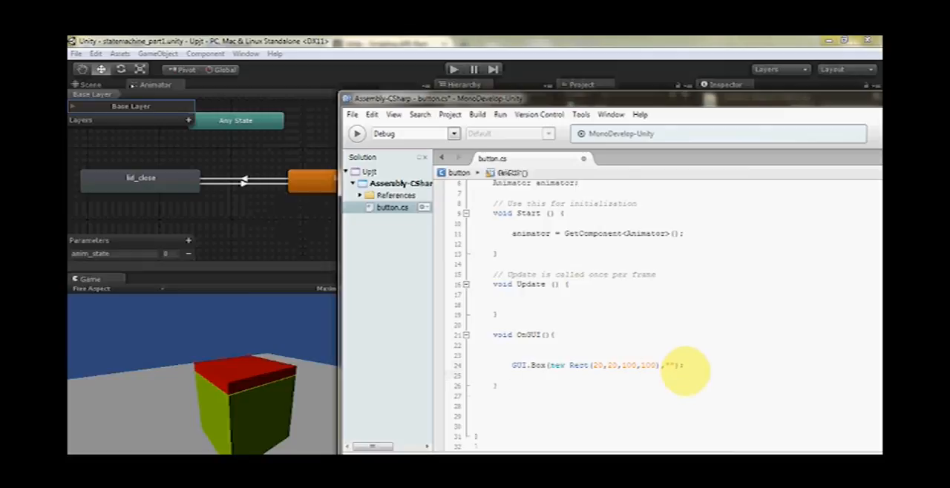
Add an if() statement with an empty braced body below the GUI.Box line in OnGUI()
left_click_drag(675, 101, 658, 81)
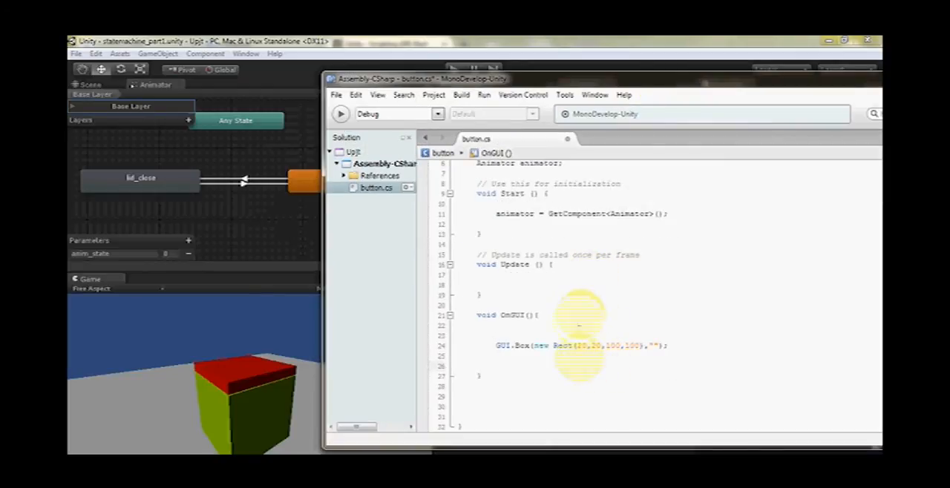
left_click(565, 362)
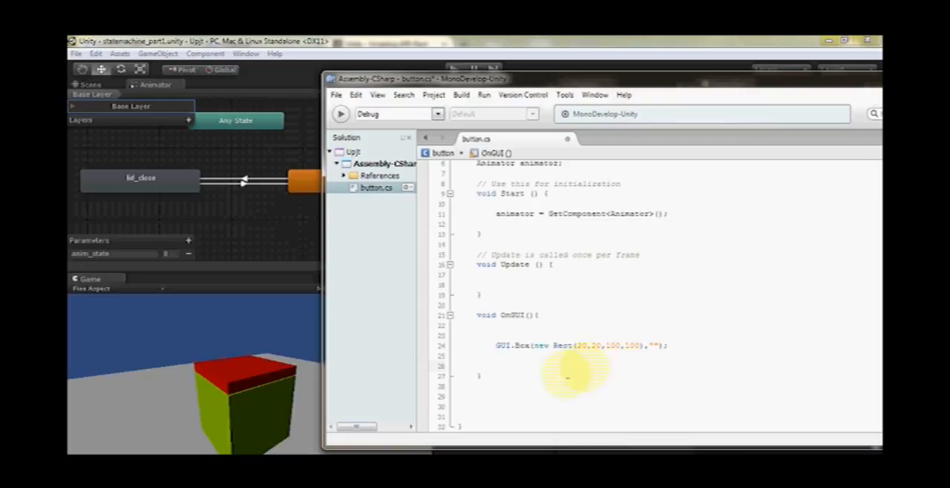
type("if")
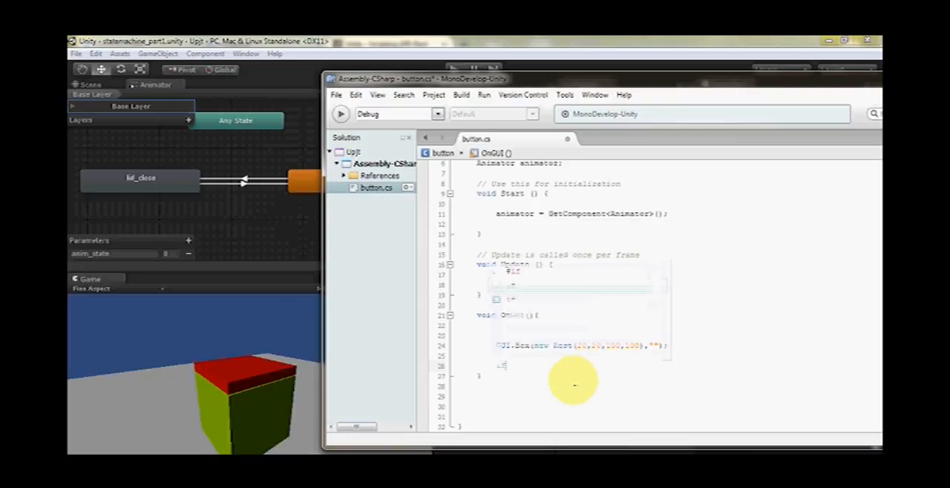
type("()")
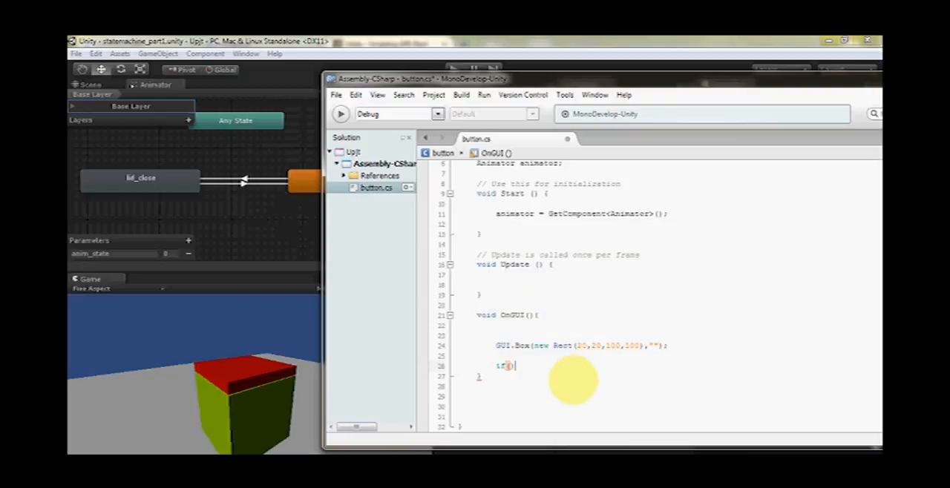
type("{")
key("Return")
key("Return")
key("Return")
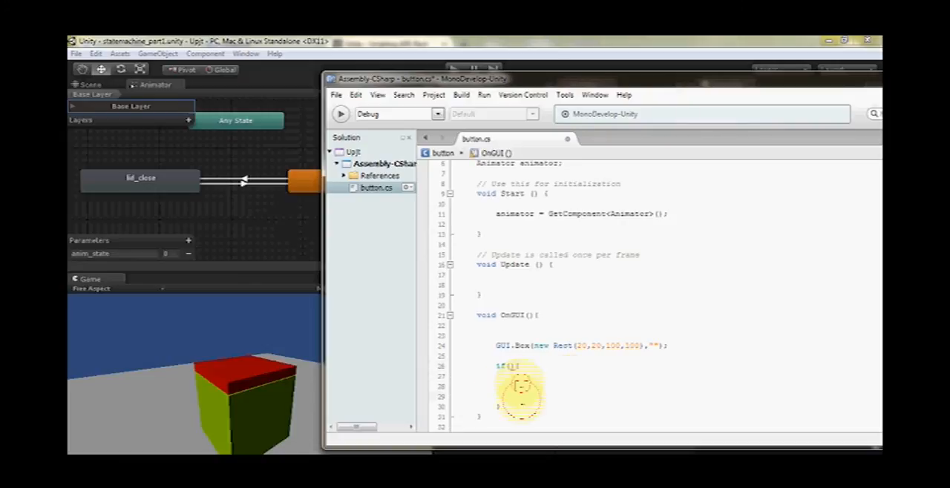
Start a GUI.Button call as the if condition, with new Rect as its first argument
left_click(509, 367)
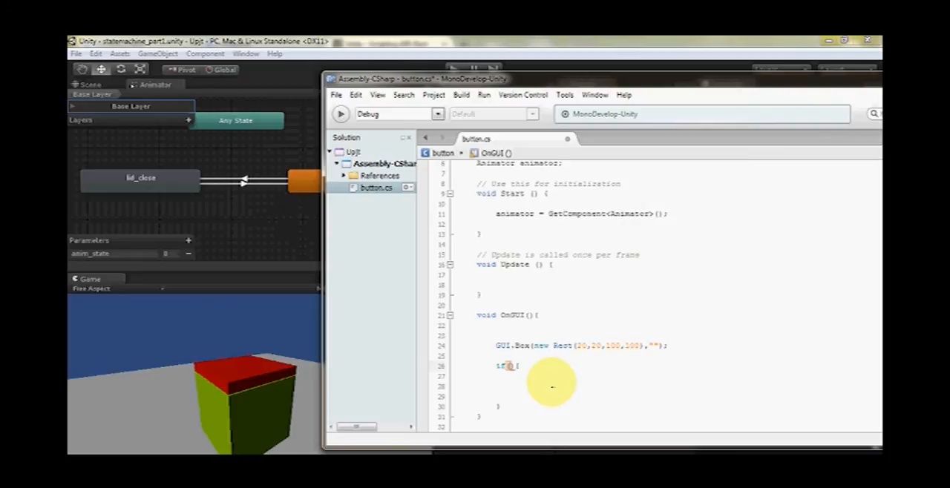
type("GUI")
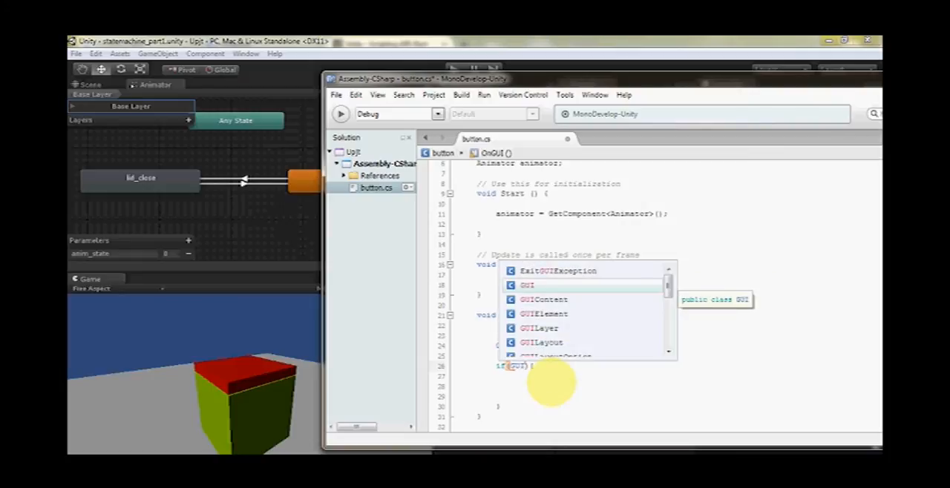
type(".Button(")
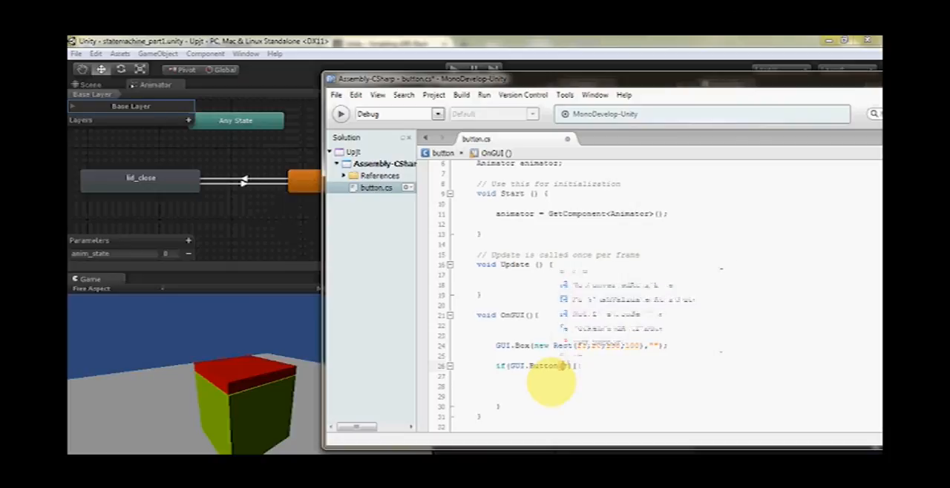
type("new re")
type("c")
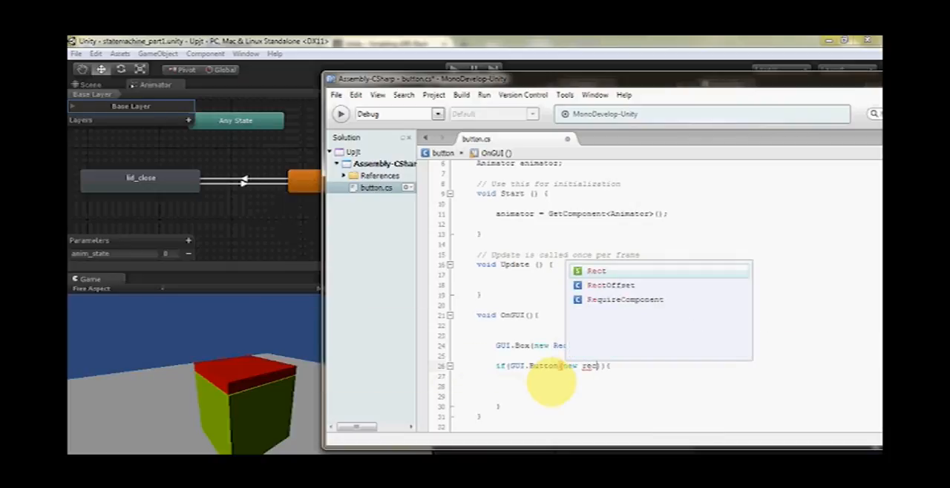
key("Return")
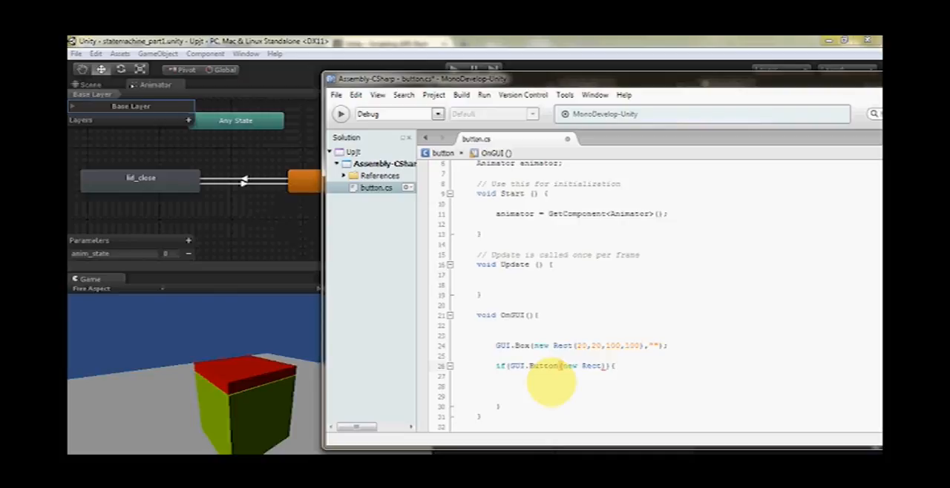
Set the button's Rect arguments to 40,30,50,25 and give the button the label "Open"
type("(")
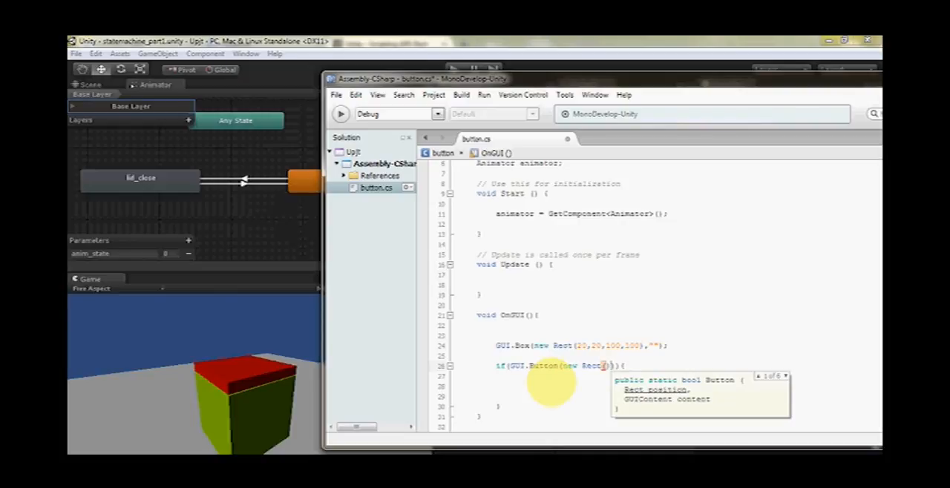
type("40,")
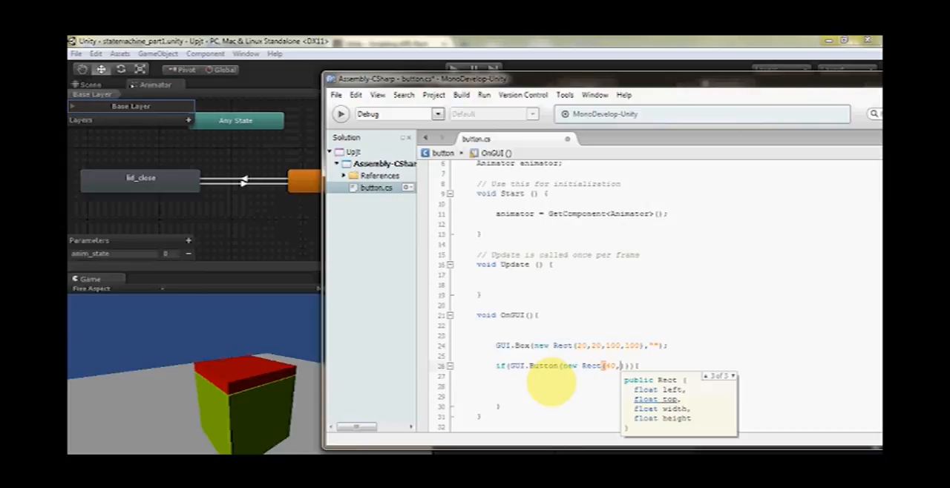
type("30,")
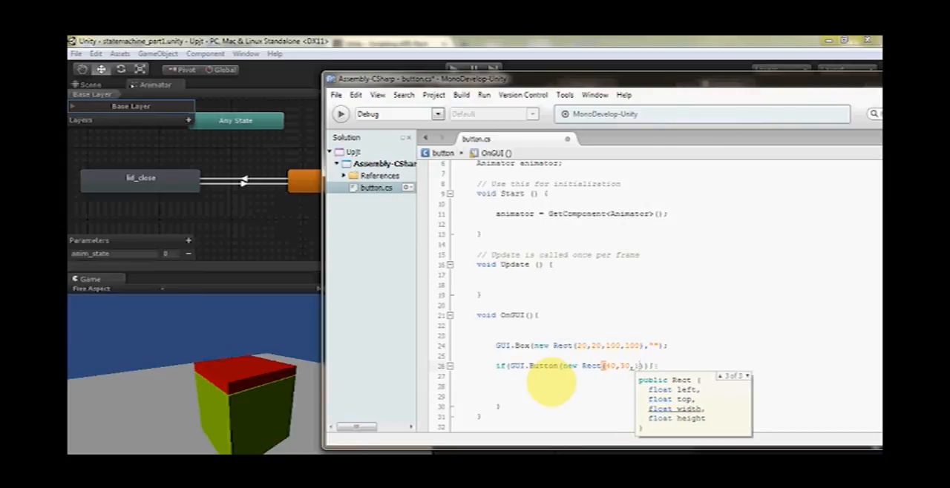
type("50,25")
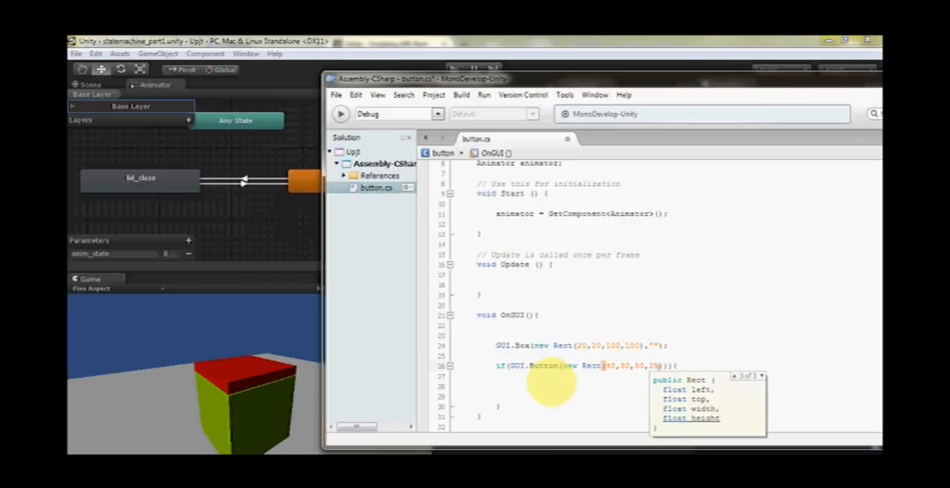
left_click(664, 366)
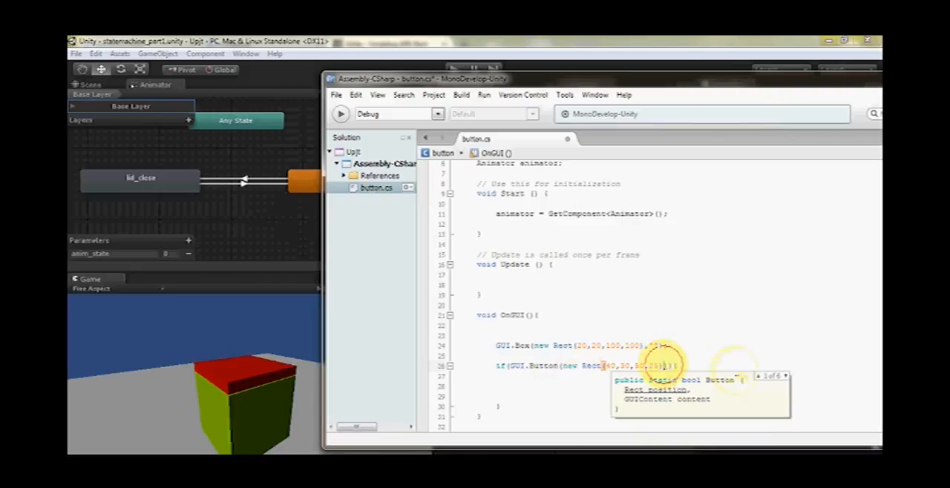
type(",\"Open")
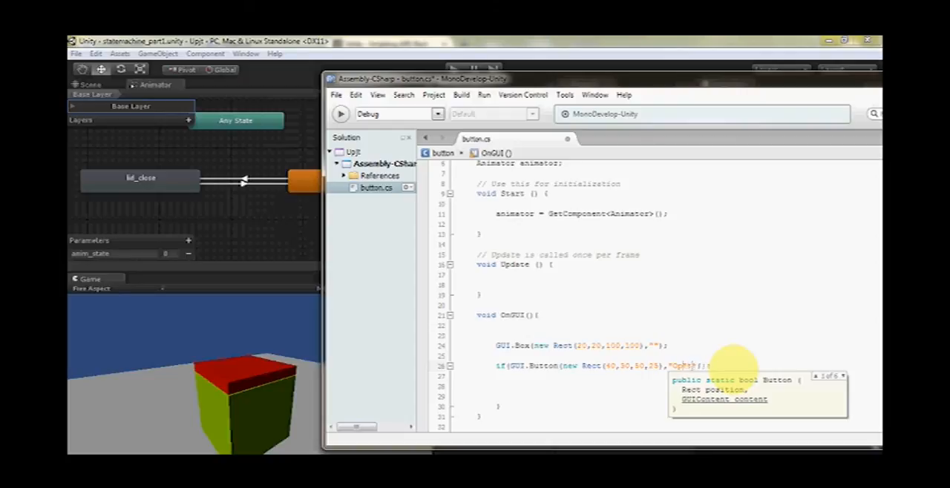
left_click(708, 366)
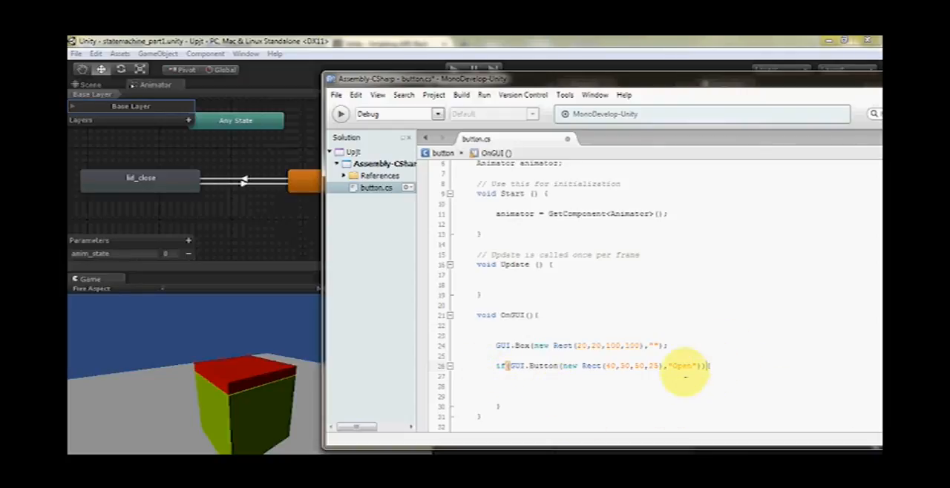
Place the cursor inside the if body, and switch to Unity to inspect the lid_close to lid_open transition's condition
left_click(513, 389)
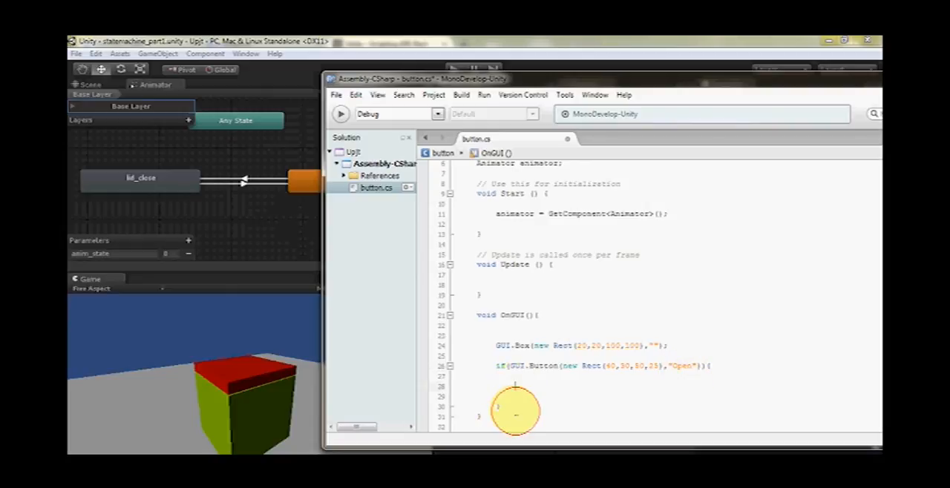
scroll(515, 389, "down", 2)
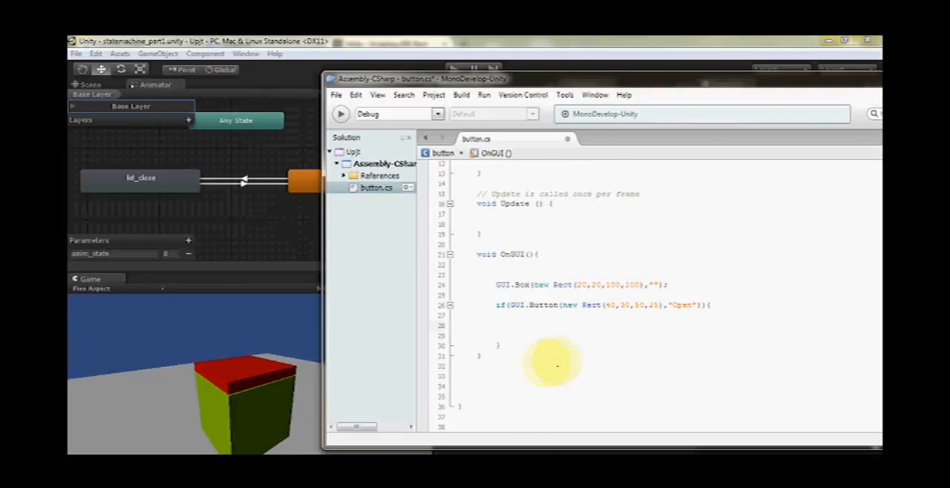
scroll(553, 364, "up", 1)
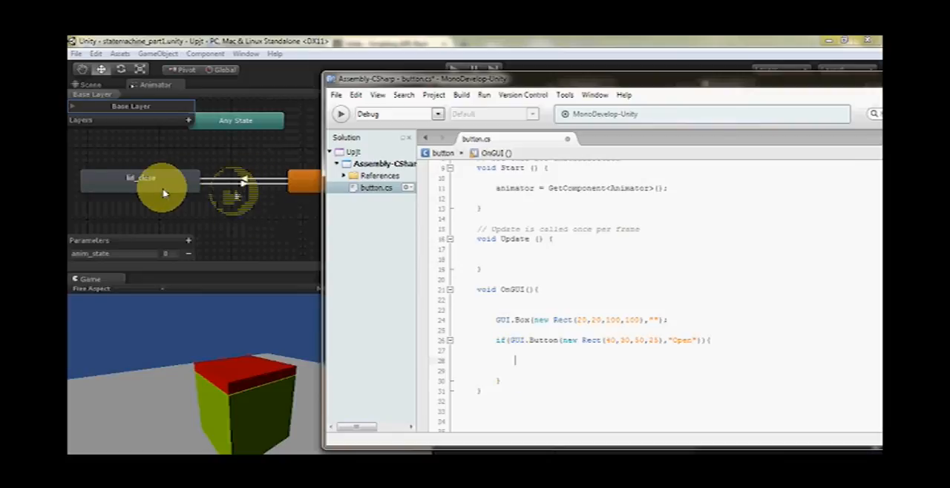
left_click(243, 185)
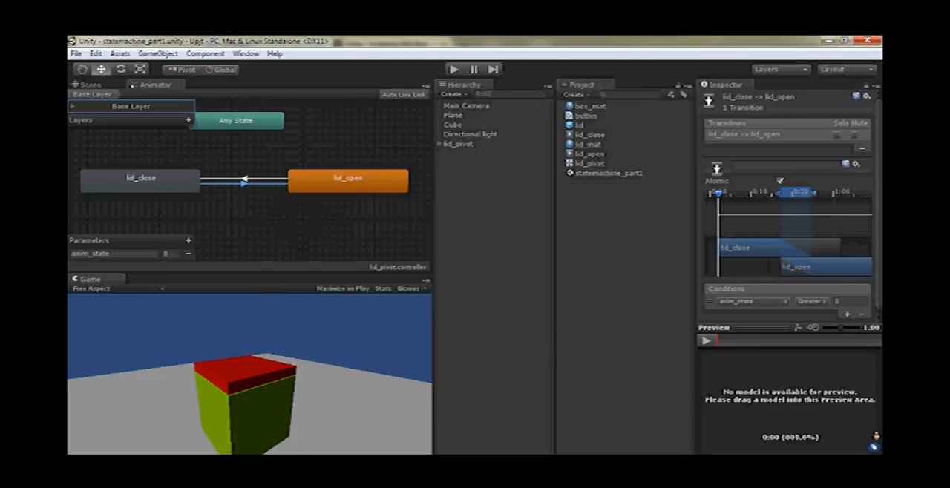
Switch back to MonoDevelop and start an animator.SetInteger() call with empty parentheses inside the Open button's if body
left_click(357, 453)
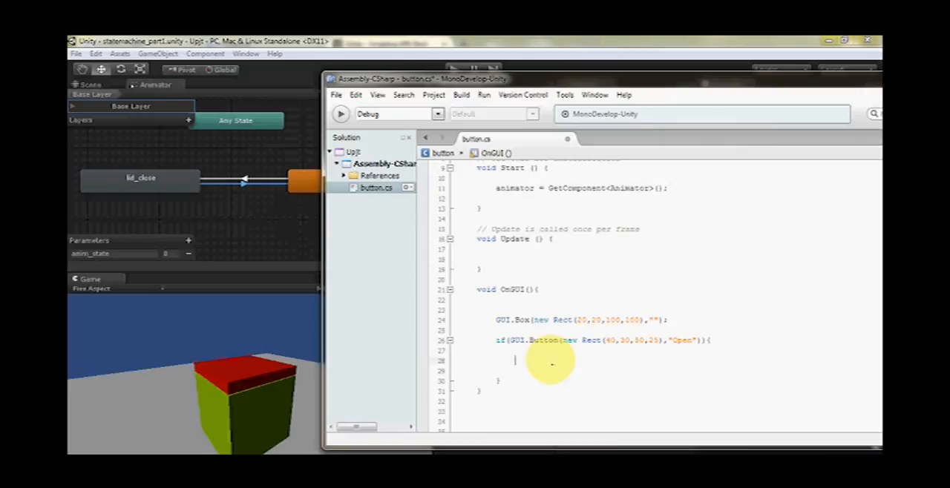
type("ani")
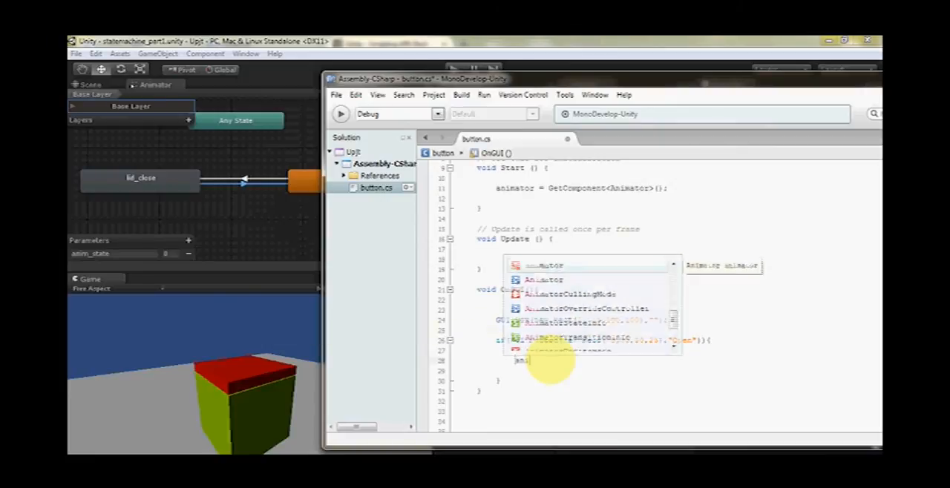
type("mator")
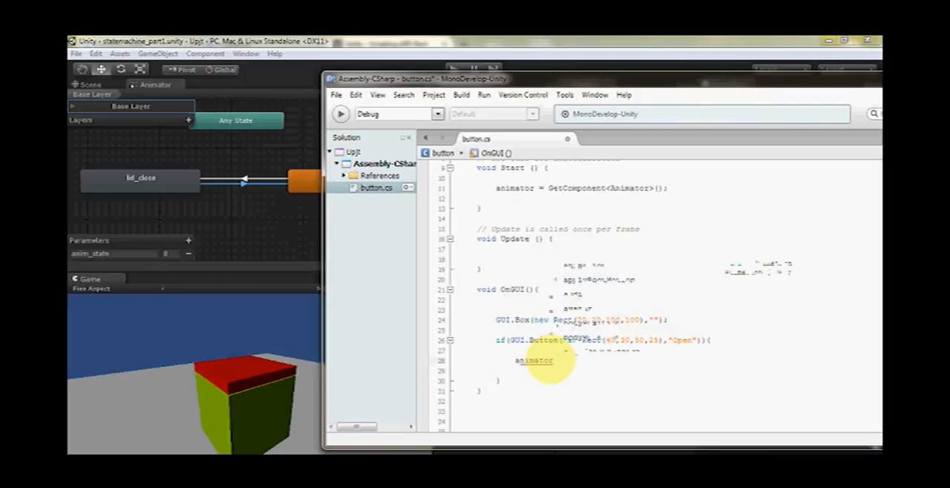
type(".setInteger")
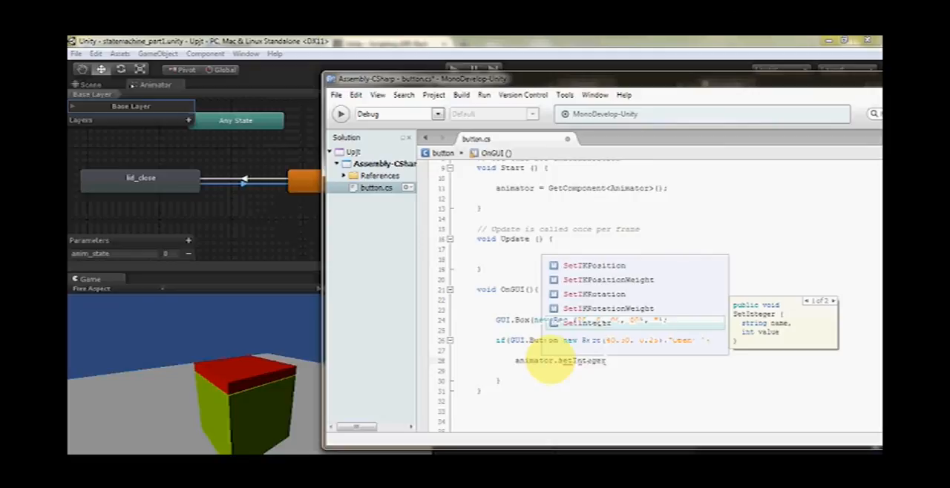
key("Return")
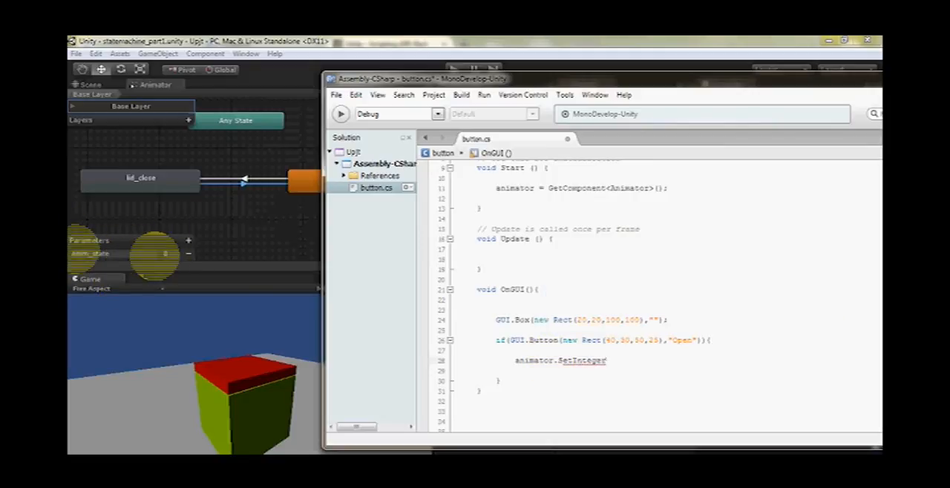
left_click(618, 362)
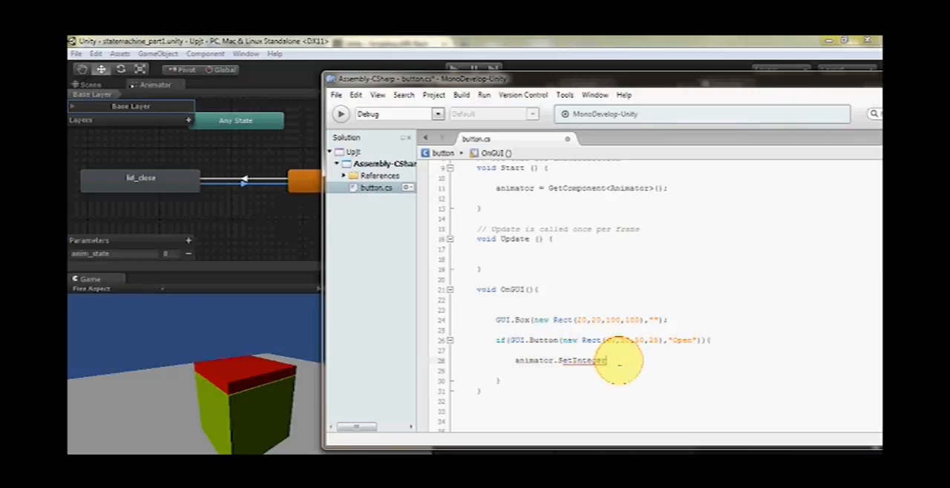
type("(")
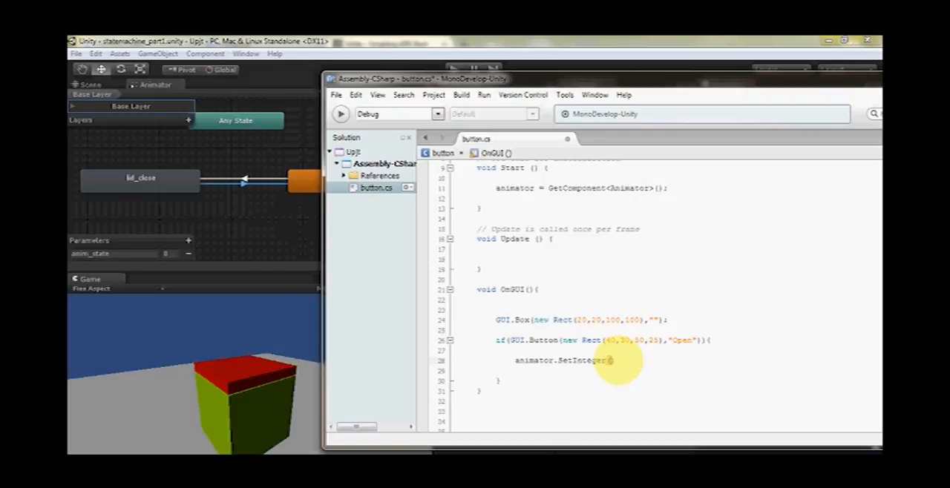
Switch to Unity to check the spelling of the anim_state parameter in the Animator, and return to MonoDevelop
left_click(88, 262)
left_click_drag(118, 254, 72, 262)
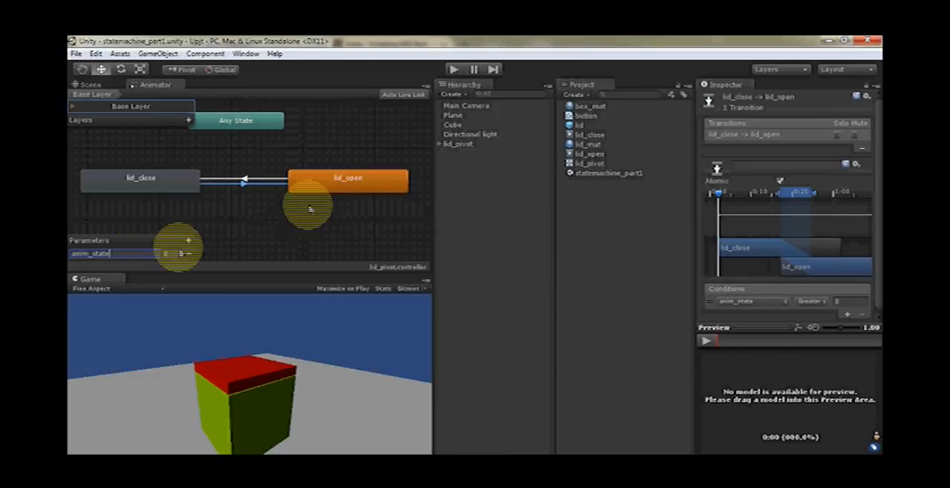
left_click(450, 452)
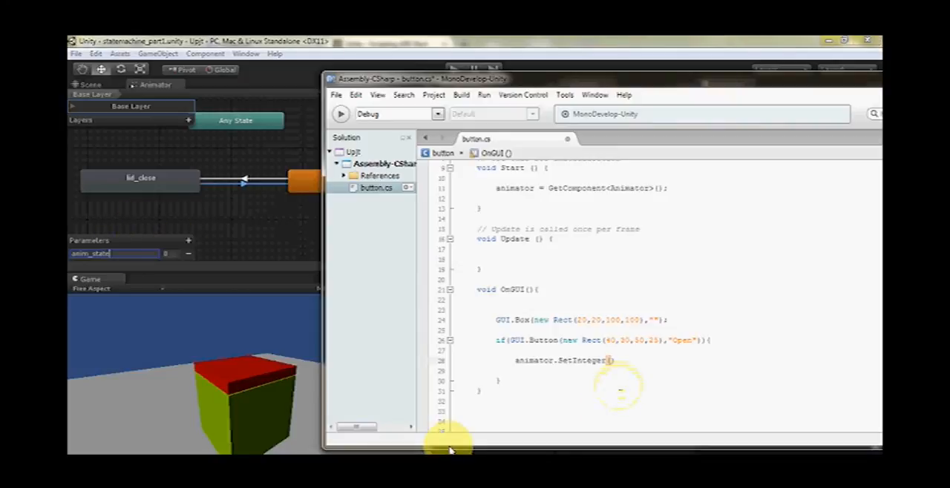
Enter "anim_state" in quotation marks as the first argument of animator.SetInteger, followed by a comma
type("anim")
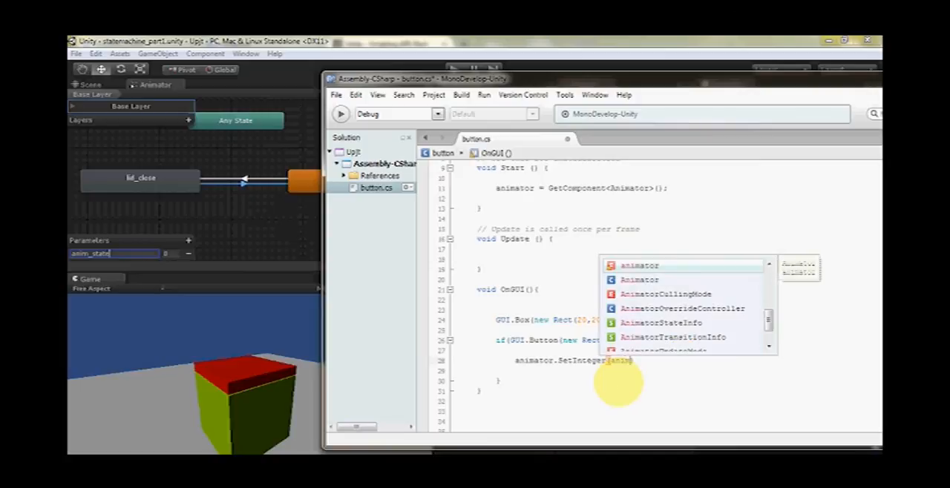
type("_sta")
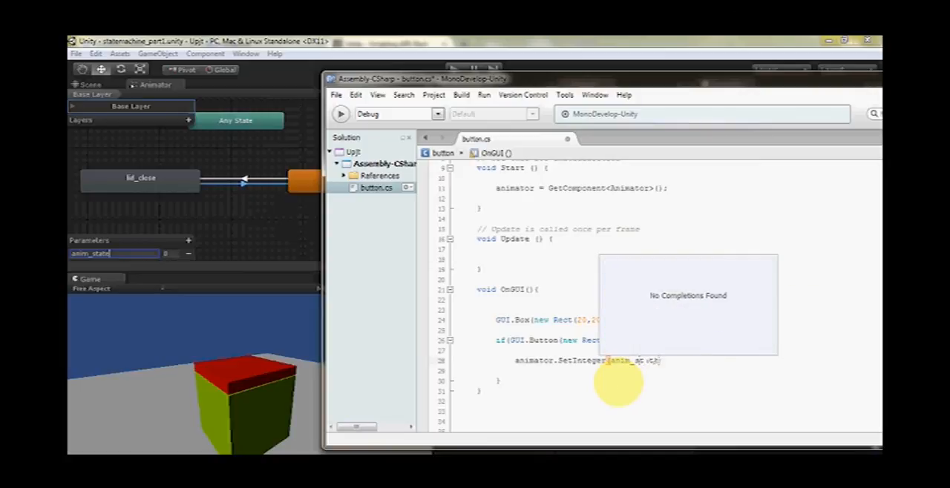
type("te")
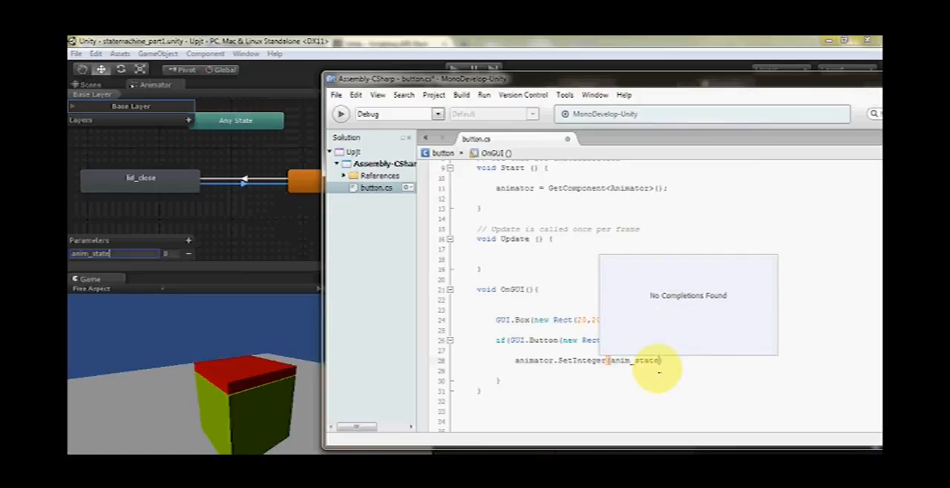
type("\"")
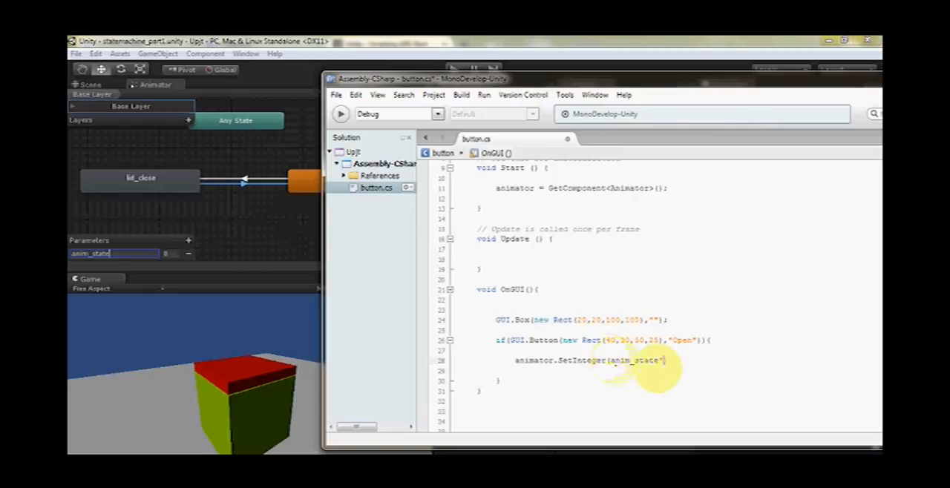
left_click(612, 361)
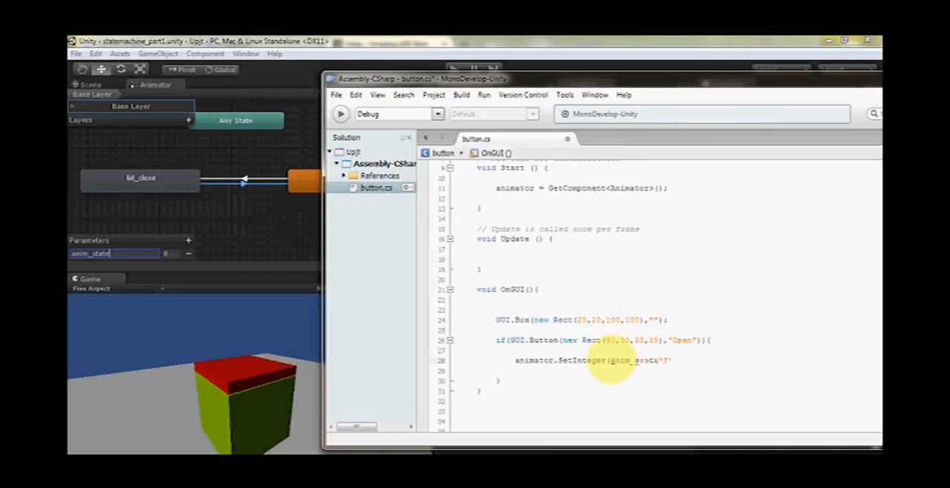
type("\"")
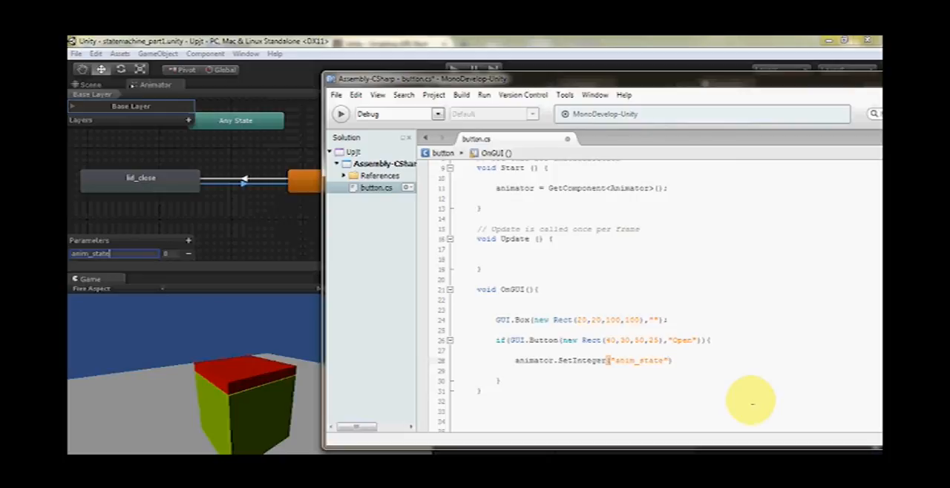
type(",")
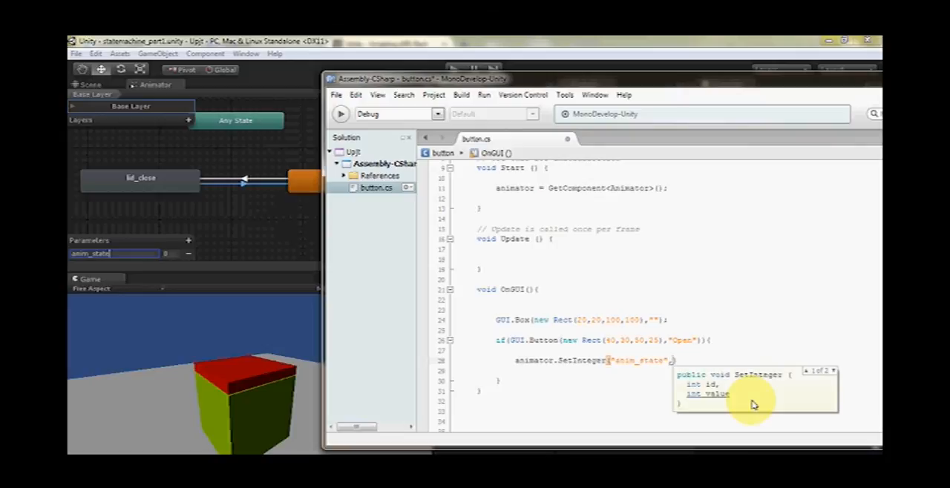
Switch to Unity to examine the anim_state parameter's value and the lid_close to lid_open transition's condition
left_click(279, 221)
left_click(242, 184)
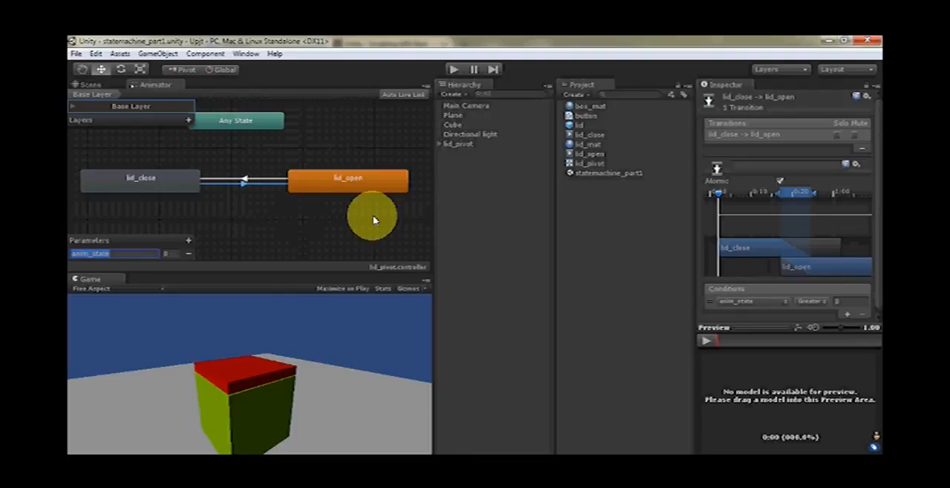
left_click(533, 320)
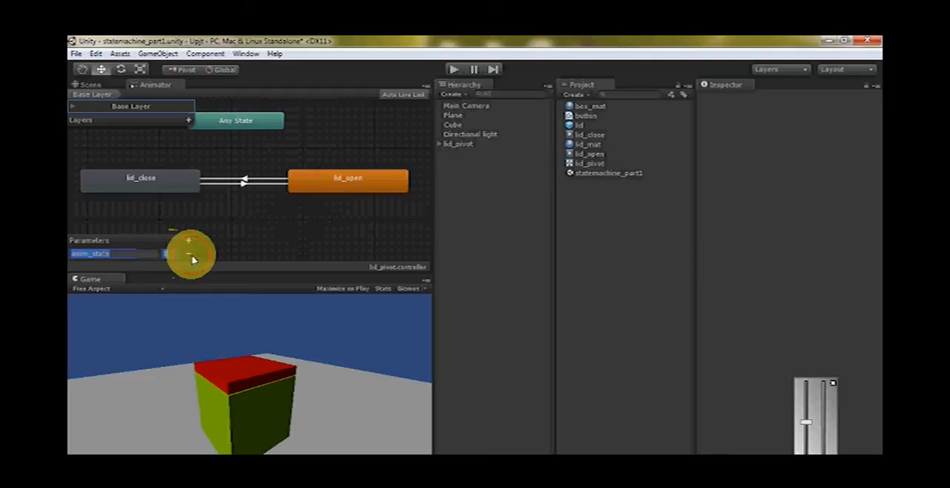
left_click(166, 252)
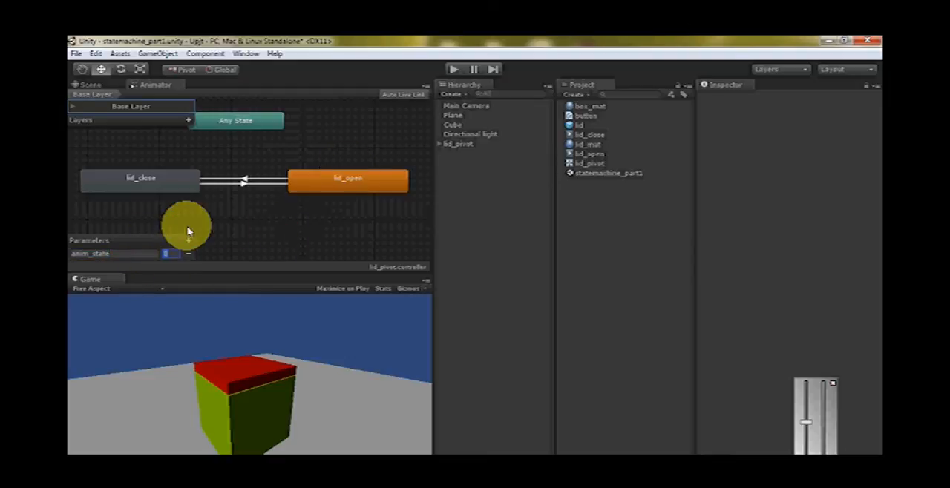
left_click(244, 186)
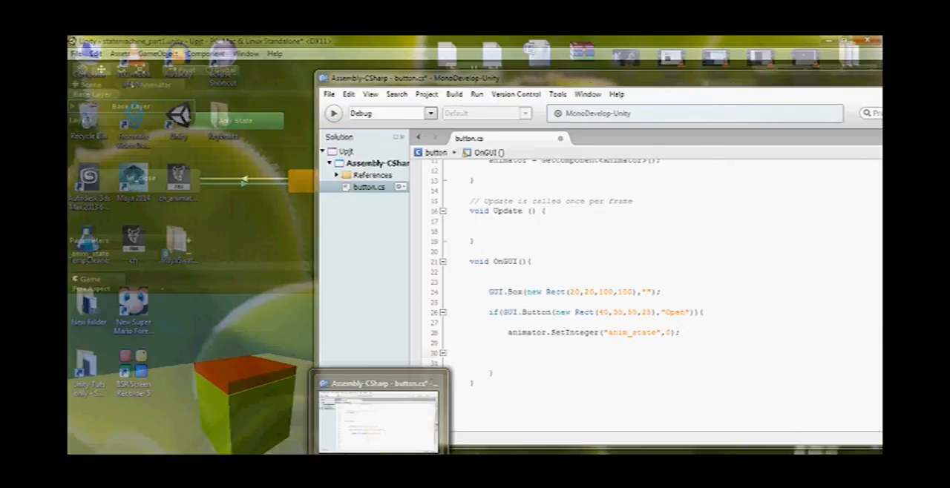
Back in MonoDevelop, set the SetInteger call's second argument to 1 and move the if block's closing brace up below the call
left_click(378, 423)
left_click(620, 358)
left_click(621, 360)
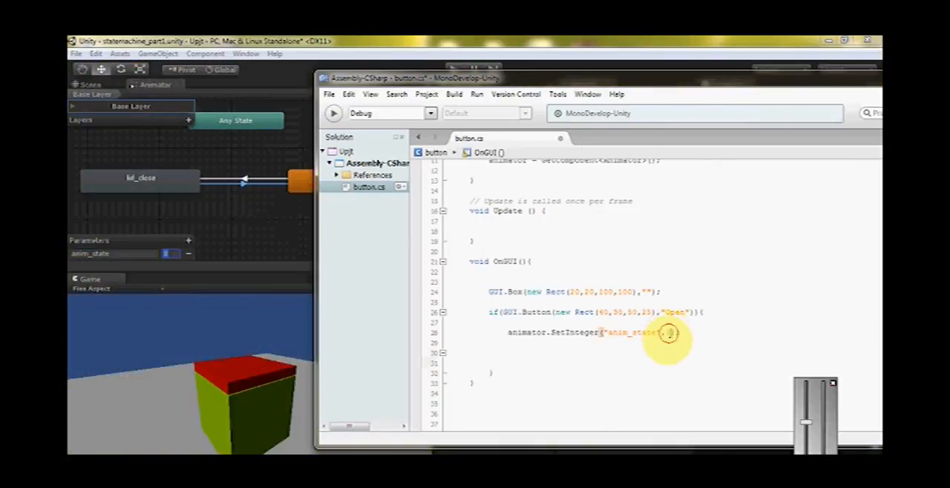
type("1")
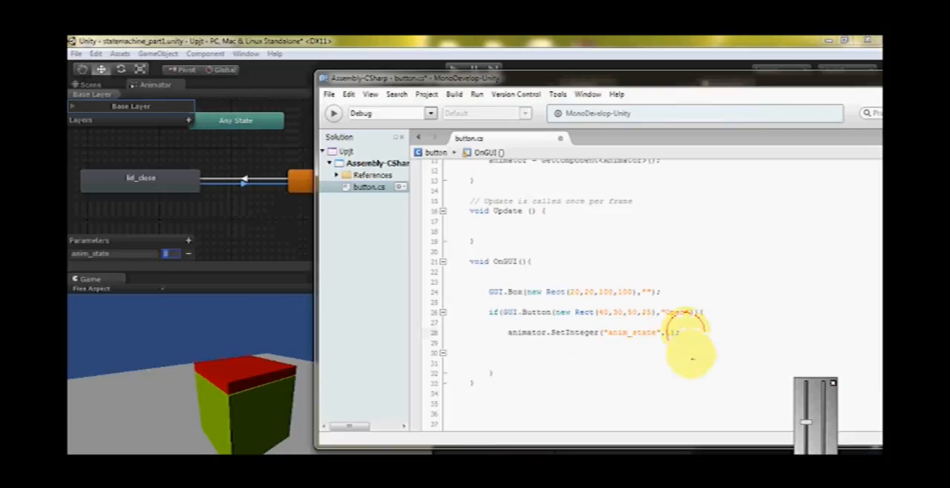
left_click(705, 313)
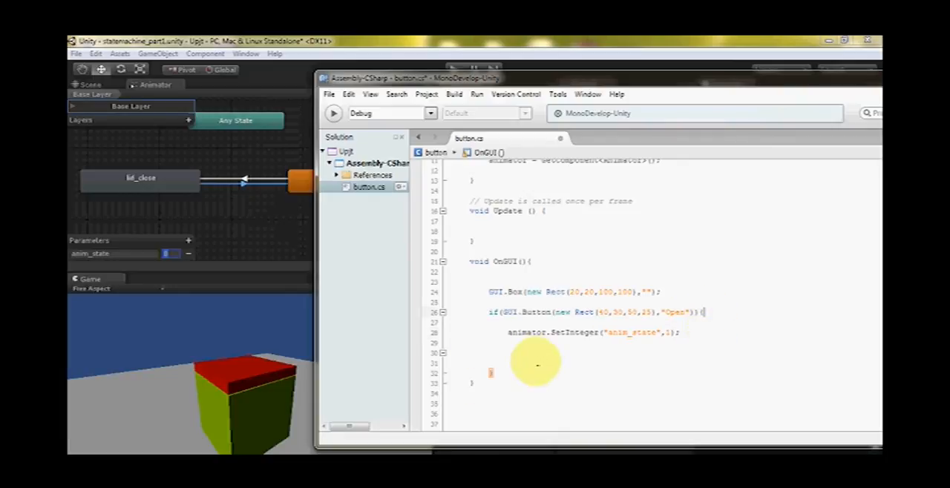
left_click(483, 380)
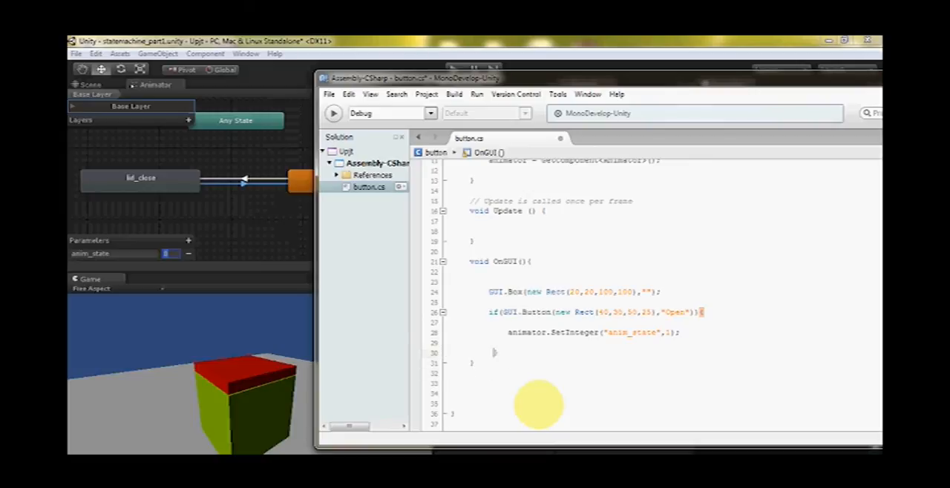
Duplicate the complete Open button if block below itself inside OnGUI
left_click(489, 314)
left_click(498, 355)
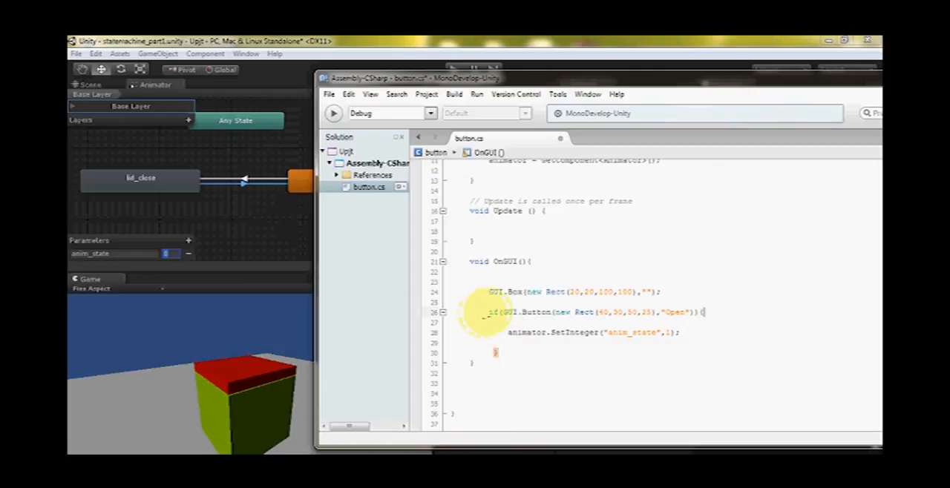
left_click_drag(489, 312, 528, 358)
key("ctrl+c")
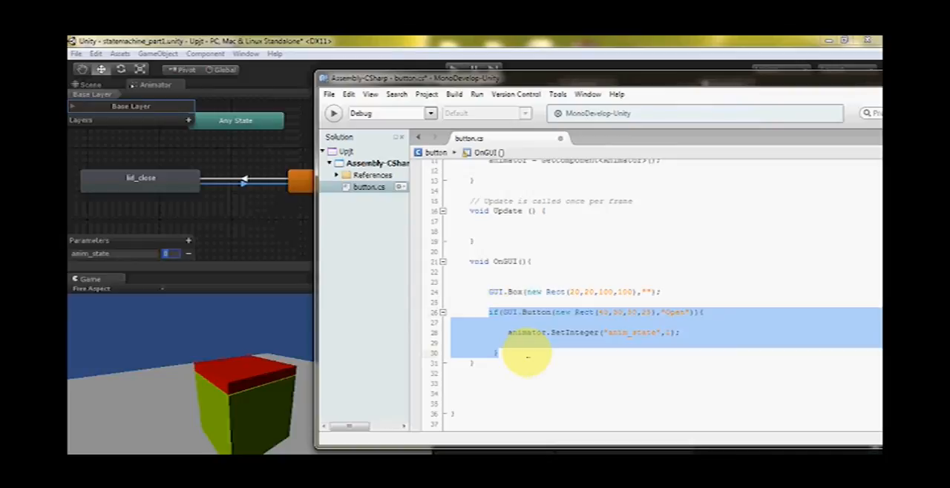
left_click(504, 355)
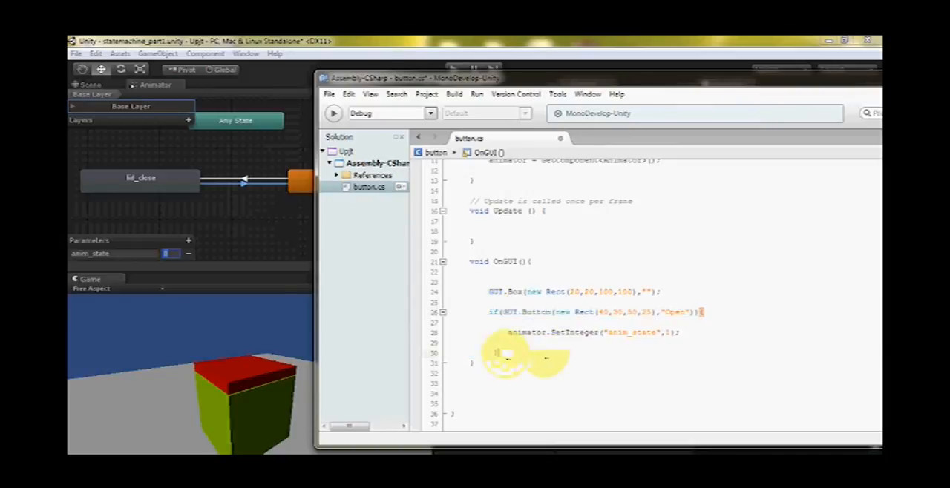
key("Return")
key("Return")
key("ctrl+v")
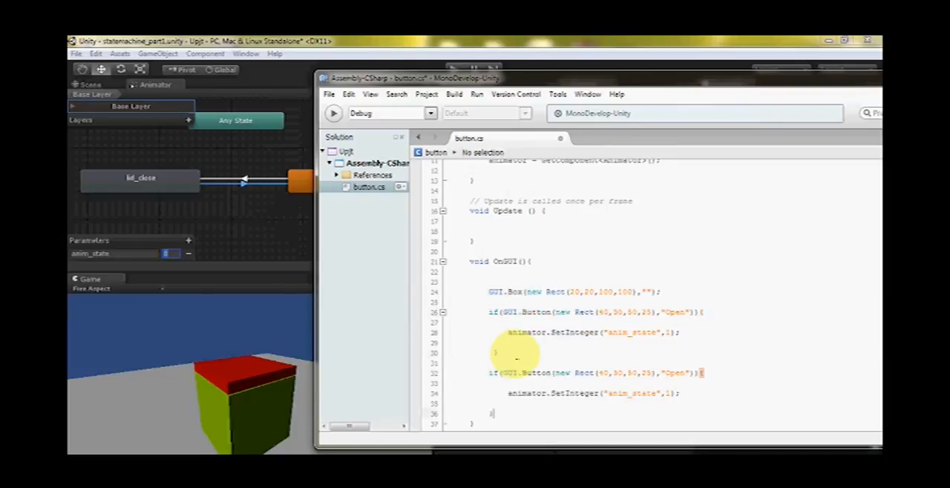
scroll(504, 356, "down", 3)
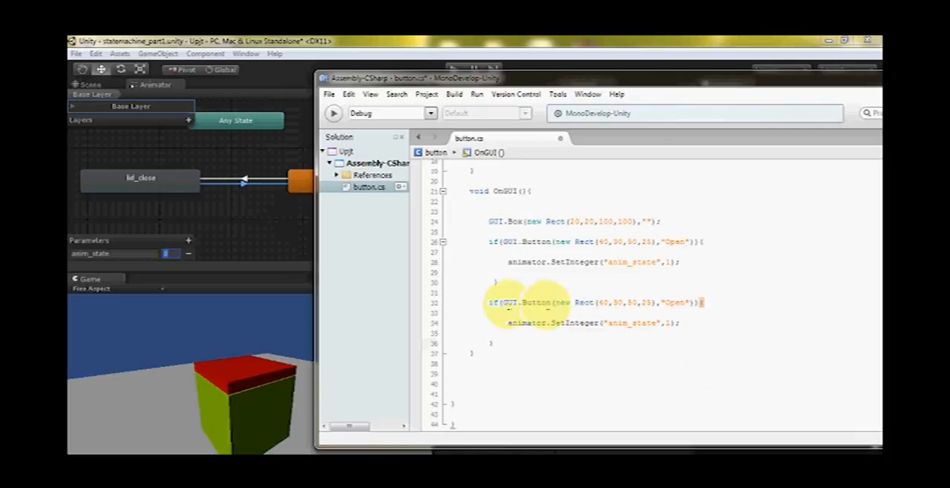
Change the duplicated button's Rect to 40,80,50,25 and its label to "Close"
left_click(487, 303)
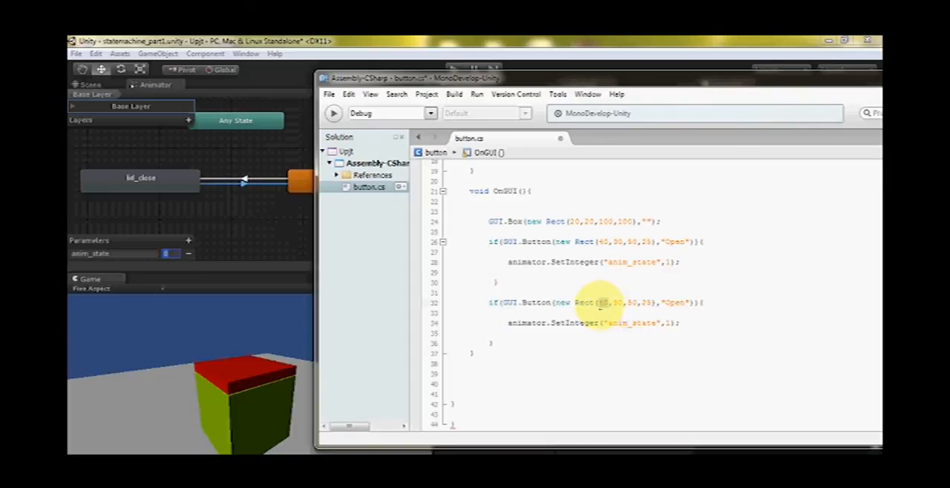
left_click(601, 312)
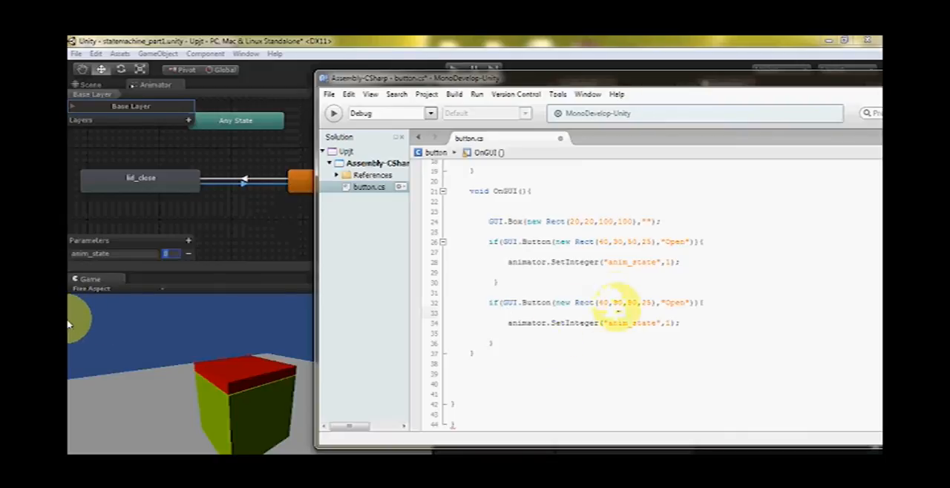
left_click(618, 312)
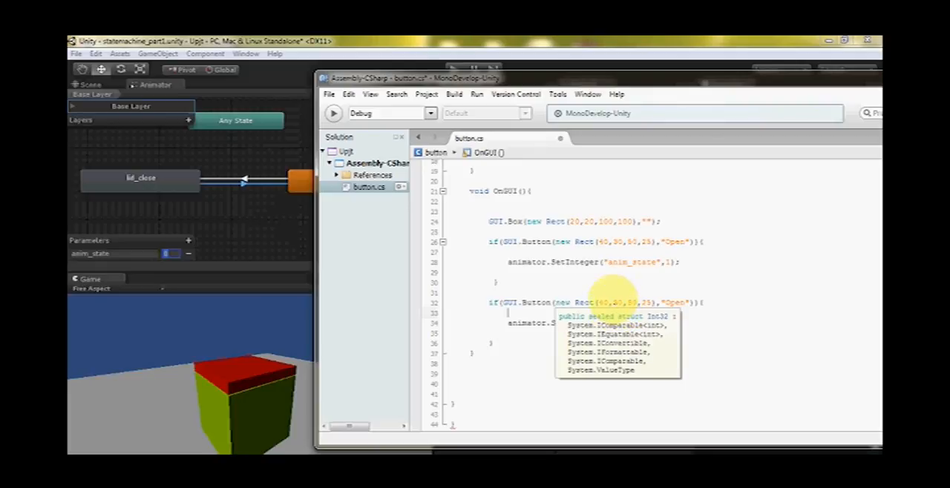
left_click(612, 303)
double_click(617, 302)
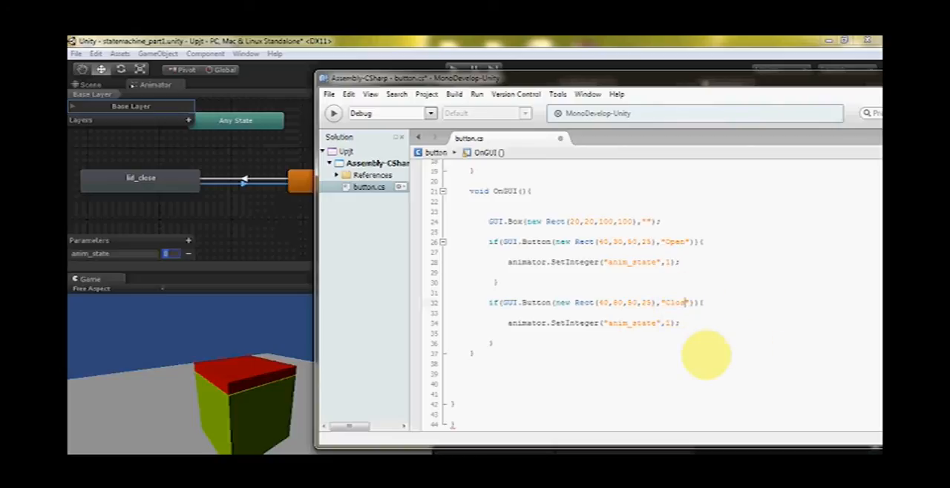
Set the anim_state value in the Close button's SetInteger call to 0
left_click(529, 342)
left_click_drag(507, 326, 550, 324)
left_click(598, 325)
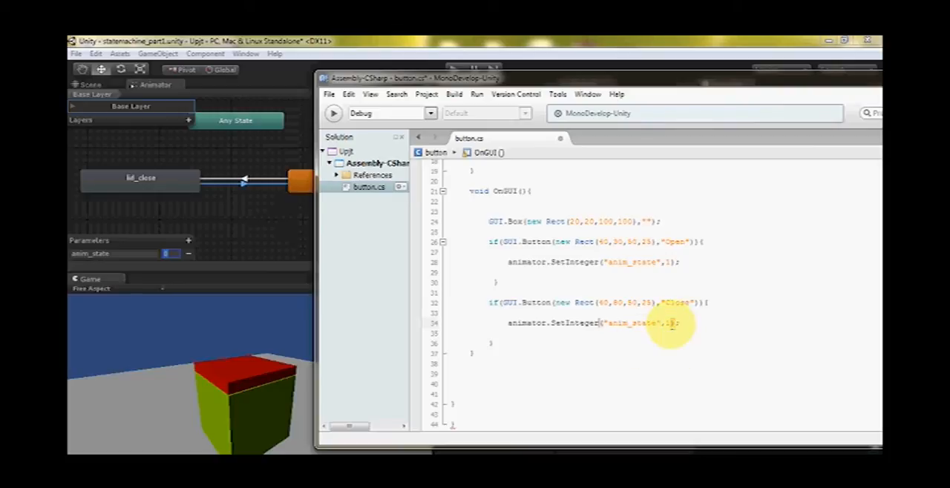
type("0")
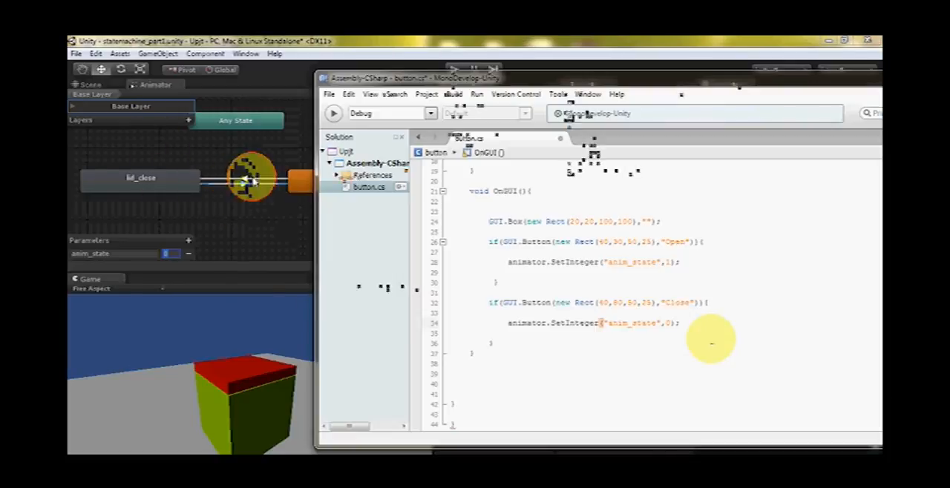
Switch to Unity to inspect the lid_open to lid_close transition's condition, and return to the Close button's code in MonoDevelop
left_click(300, 182)
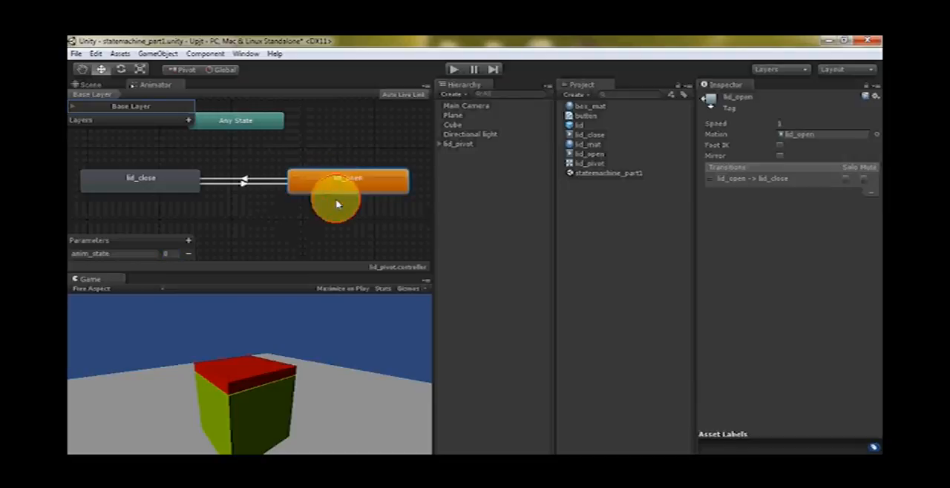
left_click(249, 184)
left_click(115, 176)
left_click(244, 179)
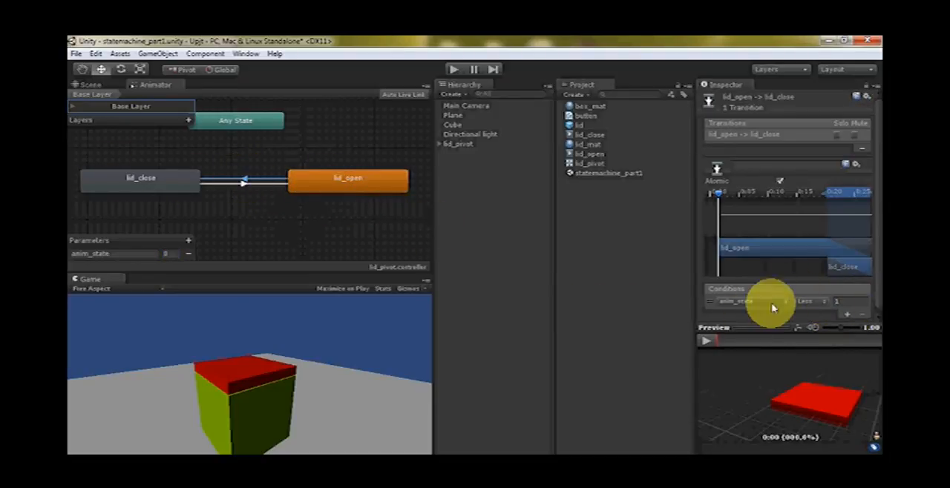
key("alt+Tab")
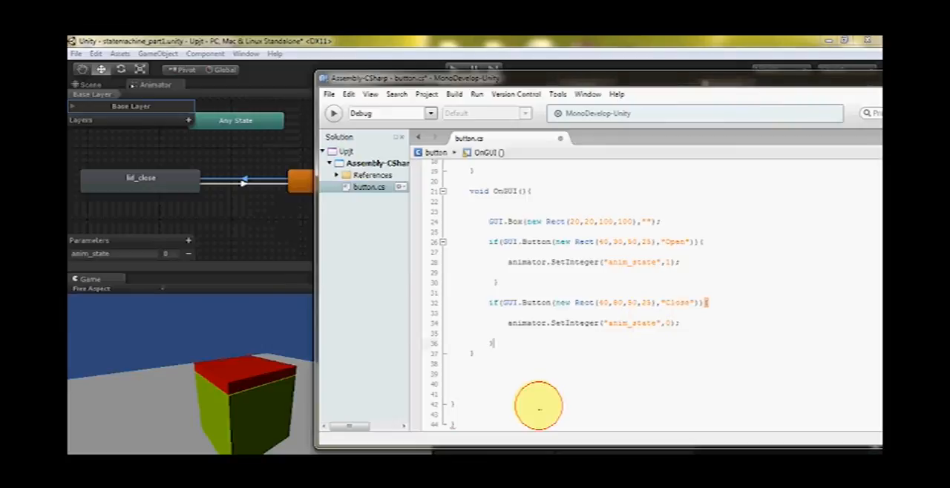
left_click(682, 326)
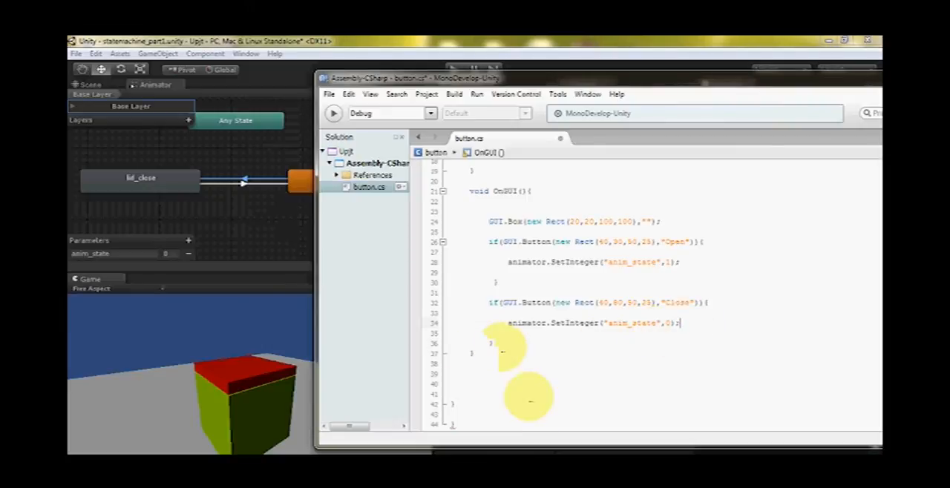
Delete the surplus closing brace at the end of button.cs and check the script's remaining braces
scroll(505, 352, "down", 1)
left_click(457, 386)
left_click(464, 410)
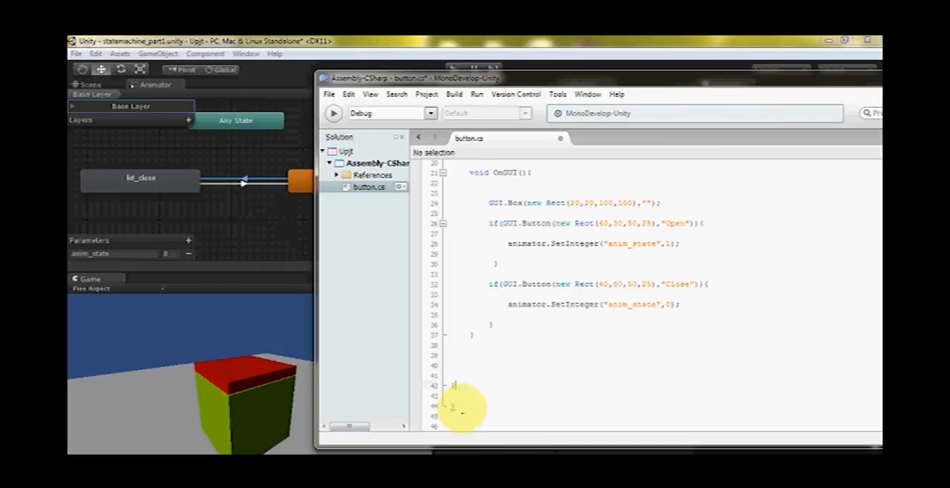
scroll(573, 383, "up", 6)
scroll(573, 382, "down", 6)
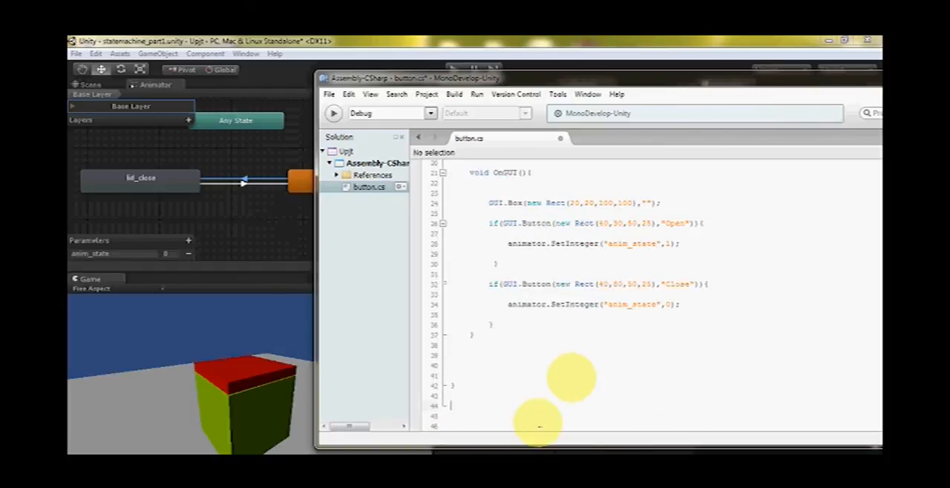
scroll(454, 388, "up", 5)
scroll(553, 382, "up", 2)
scroll(577, 322, "down", 6)
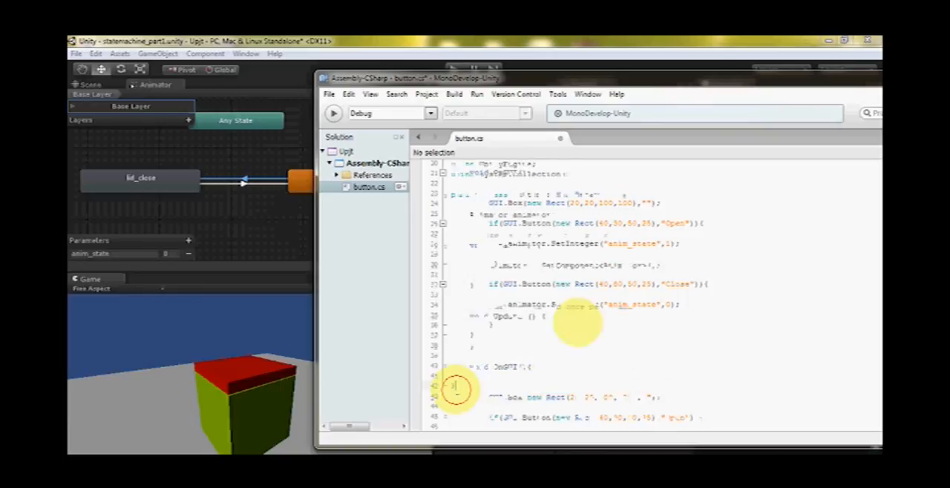
Save the button.cs script in MonoDevelop and switch back to the Unity editor
scroll(590, 318, "up", 6)
scroll(613, 201, "down", 6)
left_click(329, 95)
left_click(249, 257)
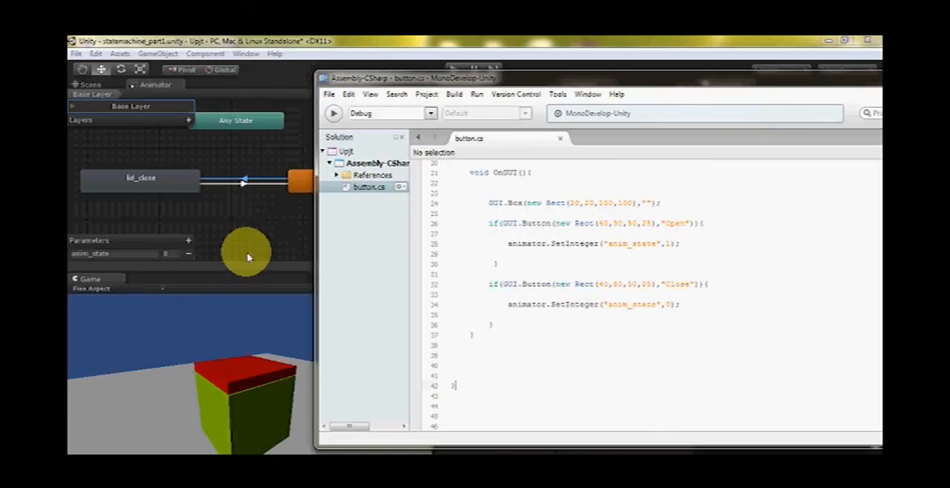
left_click(269, 236)
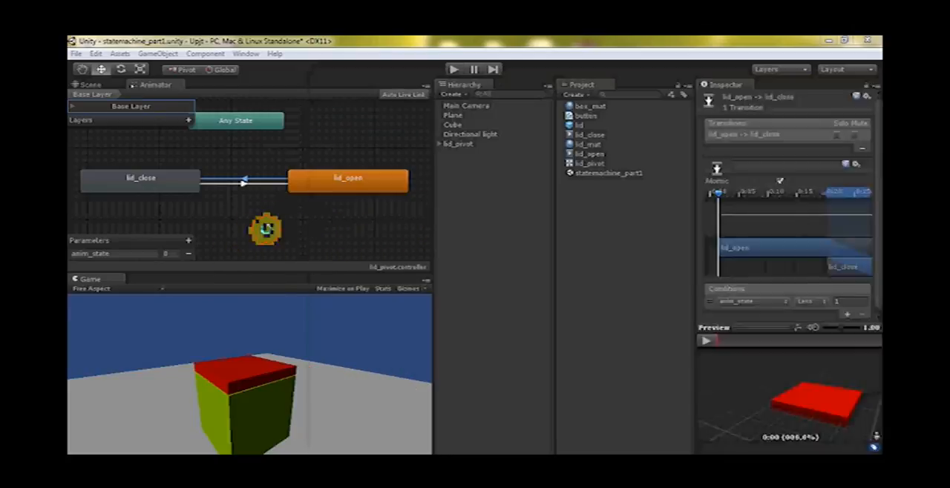
Attach the button script to the lid_pivot object as a component alongside its Animator
left_click(466, 106)
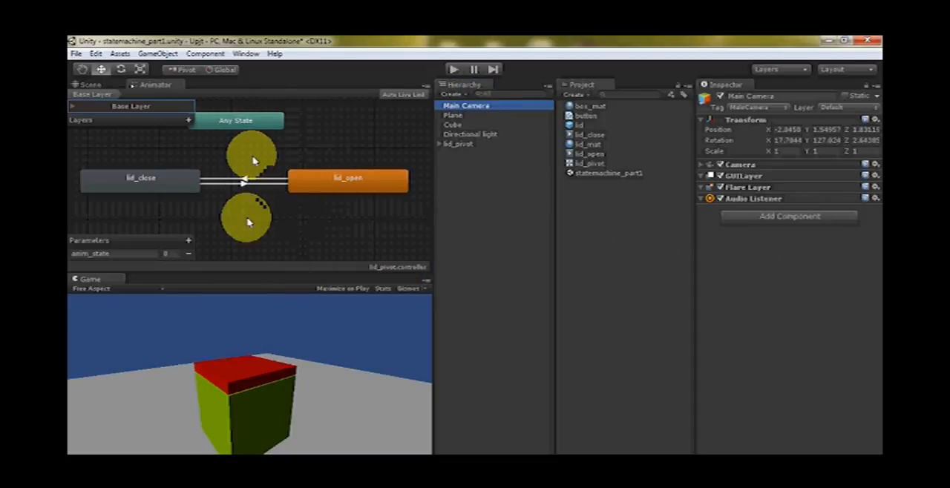
left_click(460, 145)
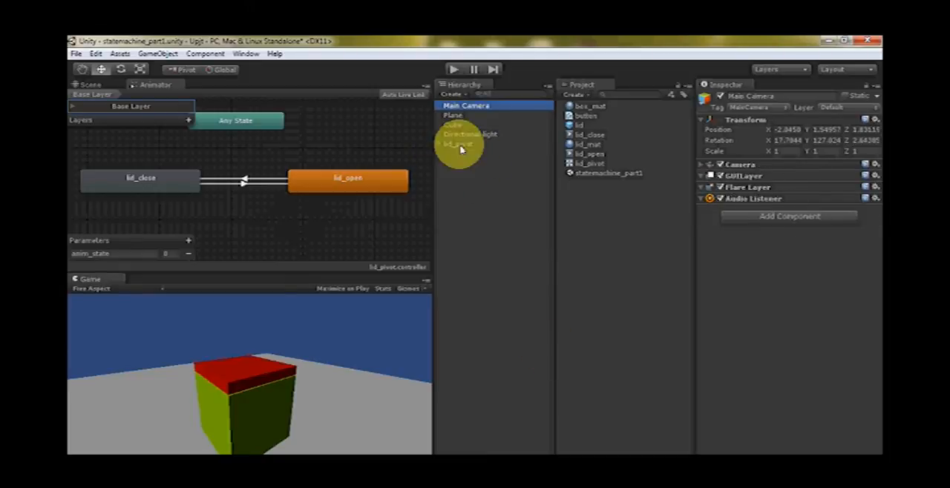
left_click(463, 146)
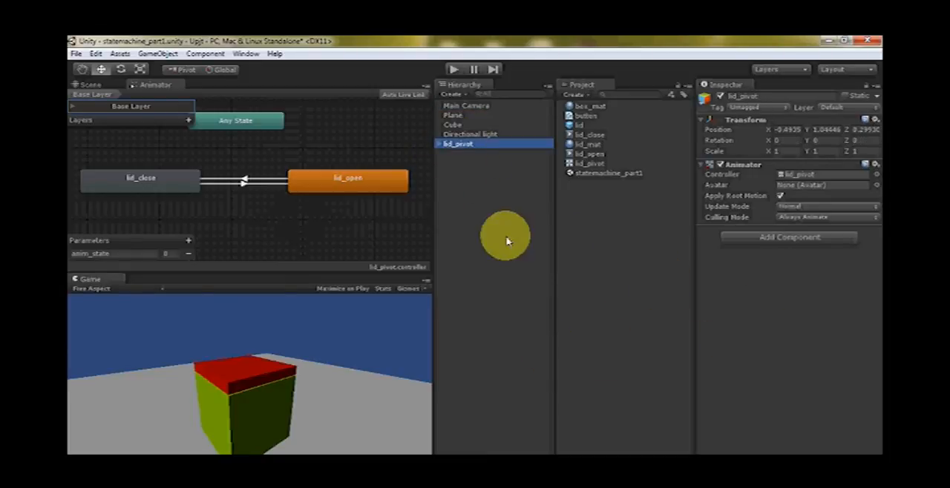
left_click(384, 224)
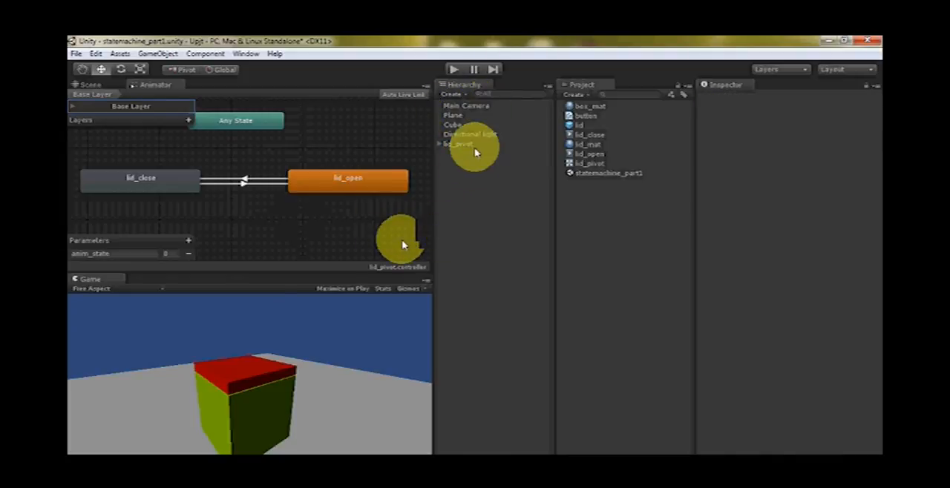
left_click(449, 145)
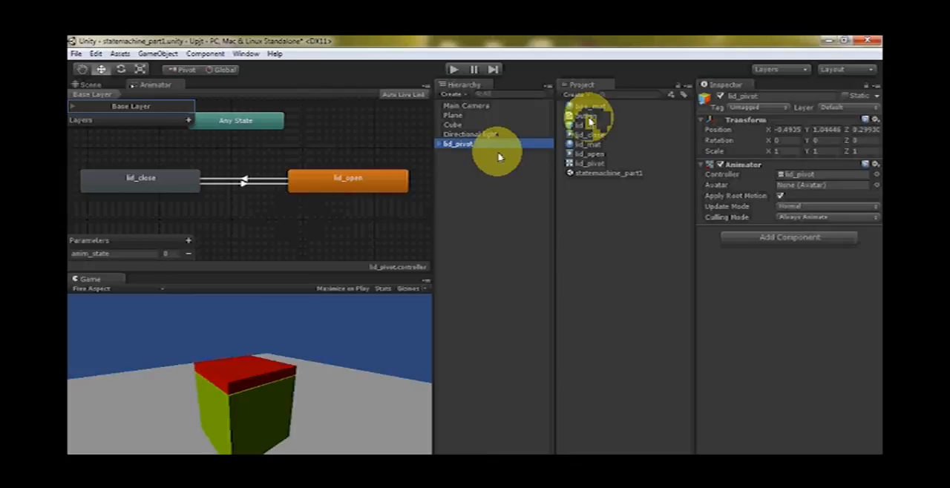
left_click_drag(586, 116, 806, 314)
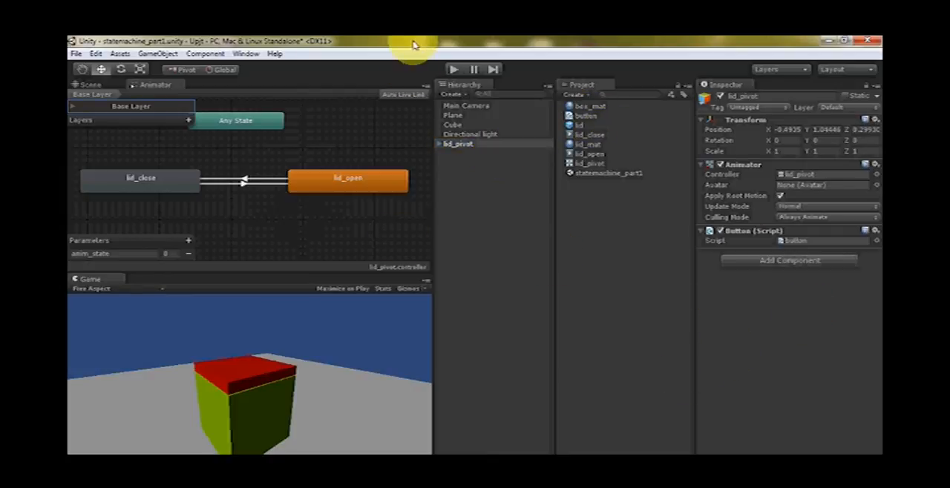
Run the scene in Play mode and test the lid with the on-screen Open and Close buttons
left_click(454, 68)
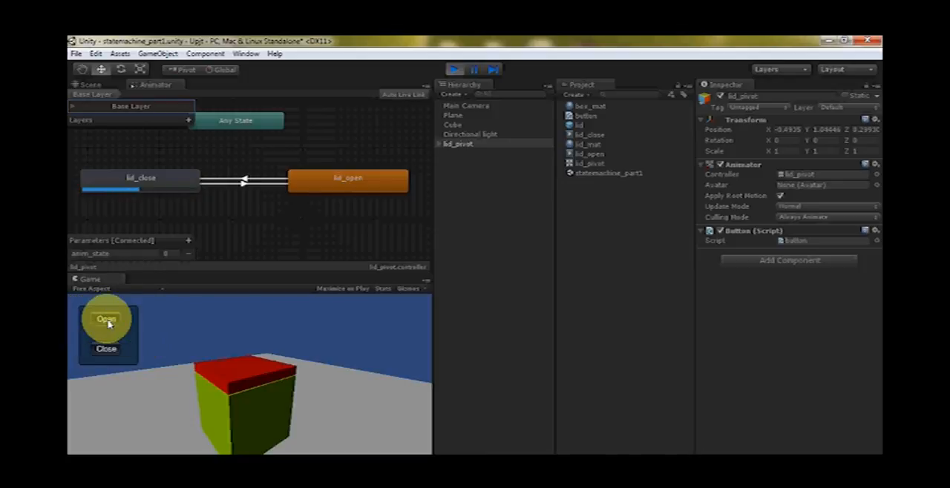
left_click(107, 321)
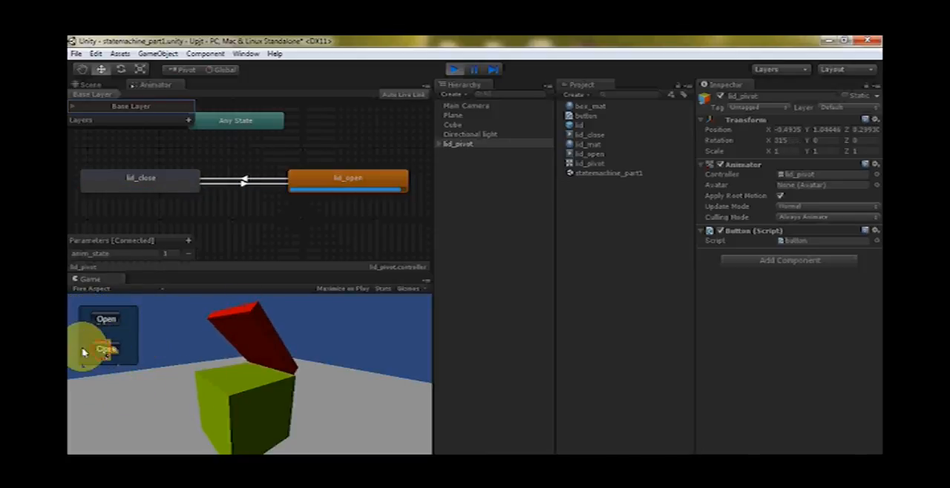
left_click(85, 350)
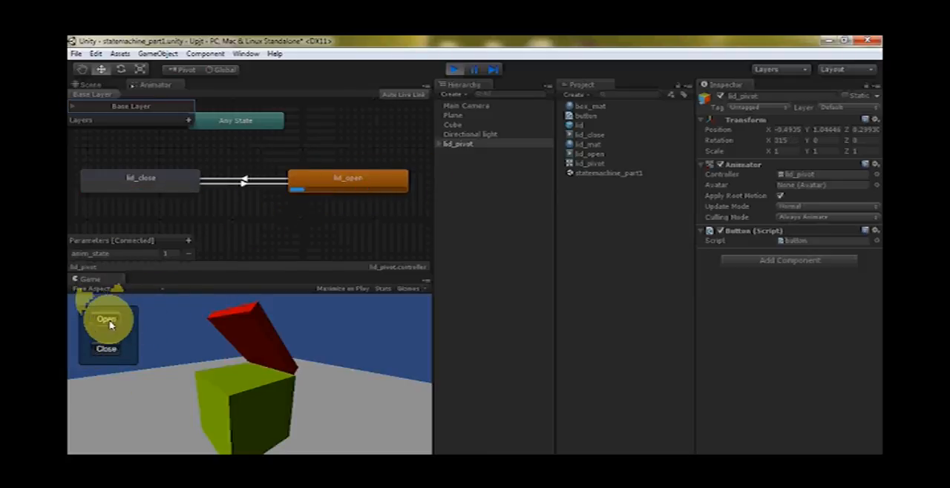
left_click(106, 350)
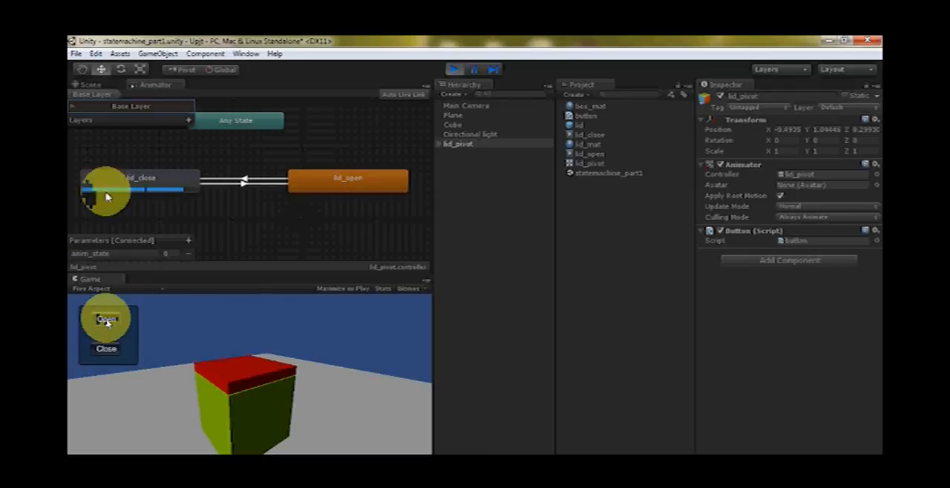